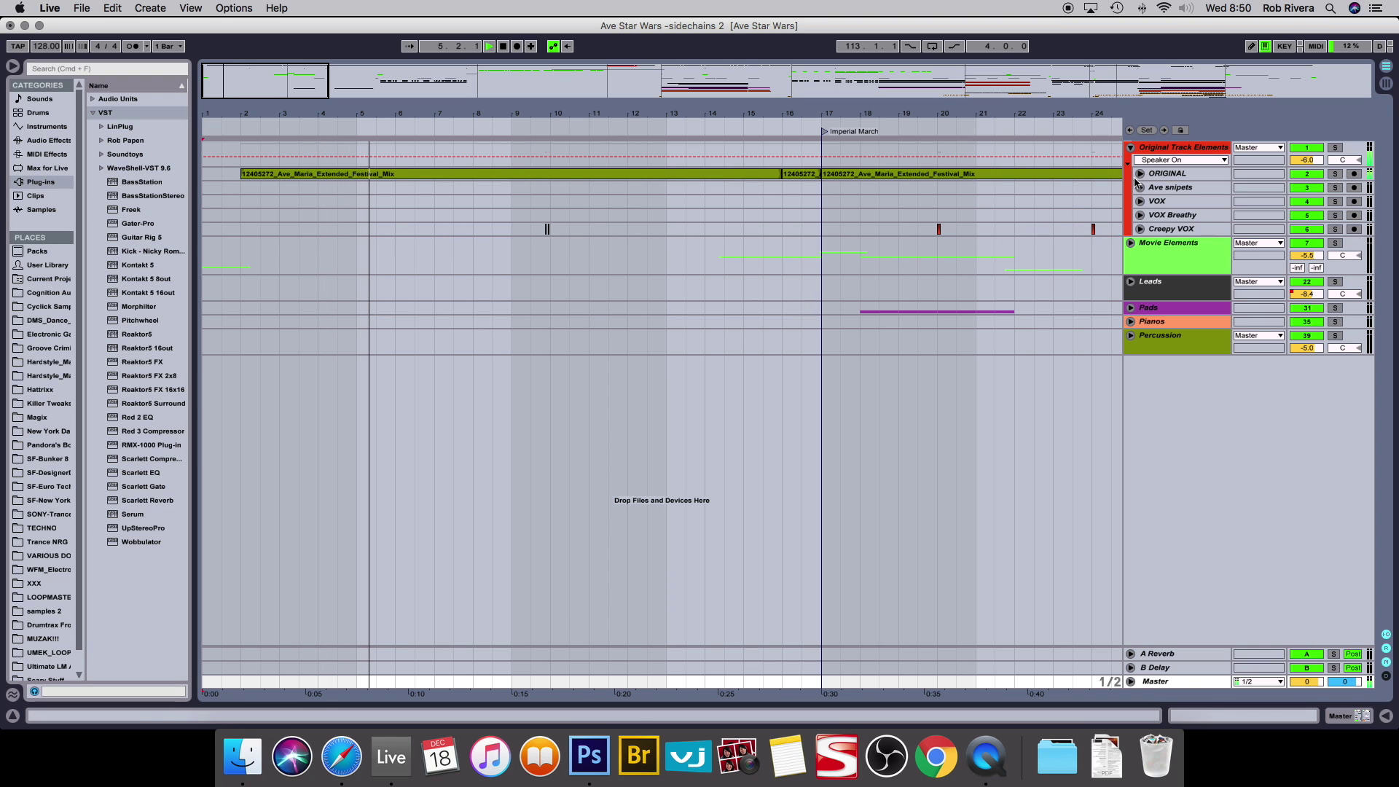
# Unfold the Movie Elements group and examine its clips around the opening section.
pyautogui.click(1131, 243)
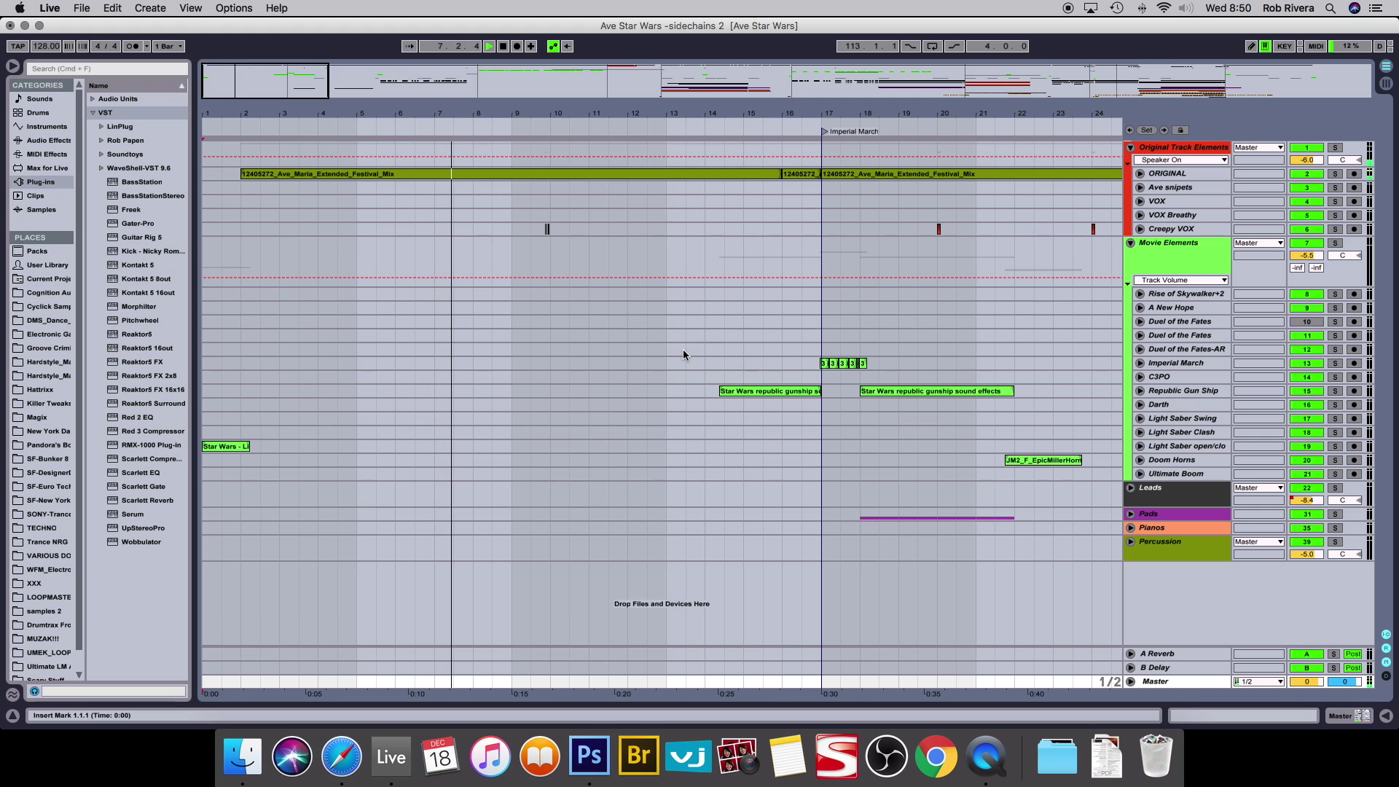
pyautogui.scroll(3, 593, 187)
pyautogui.scroll(2, 540, 187)
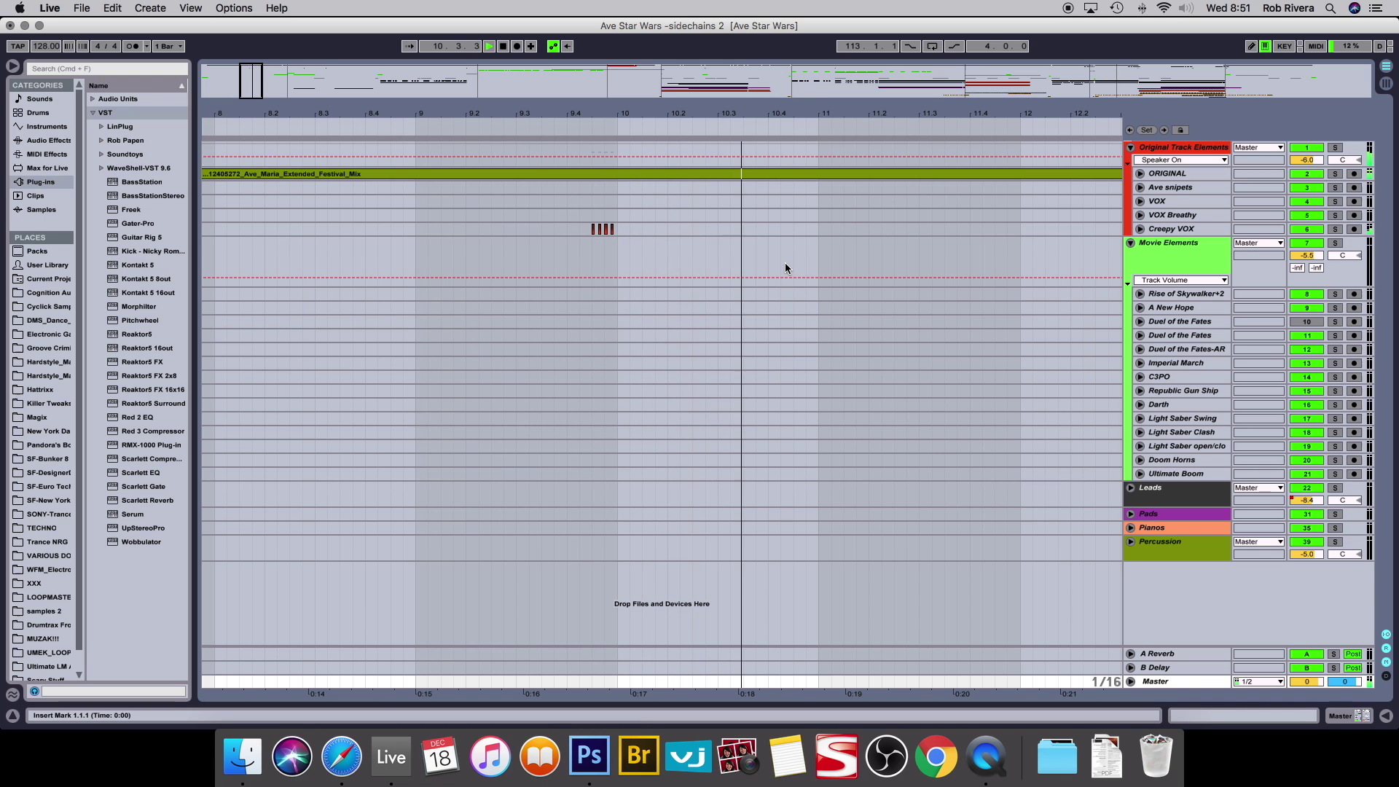
pyautogui.scroll(-5, 598, 438)
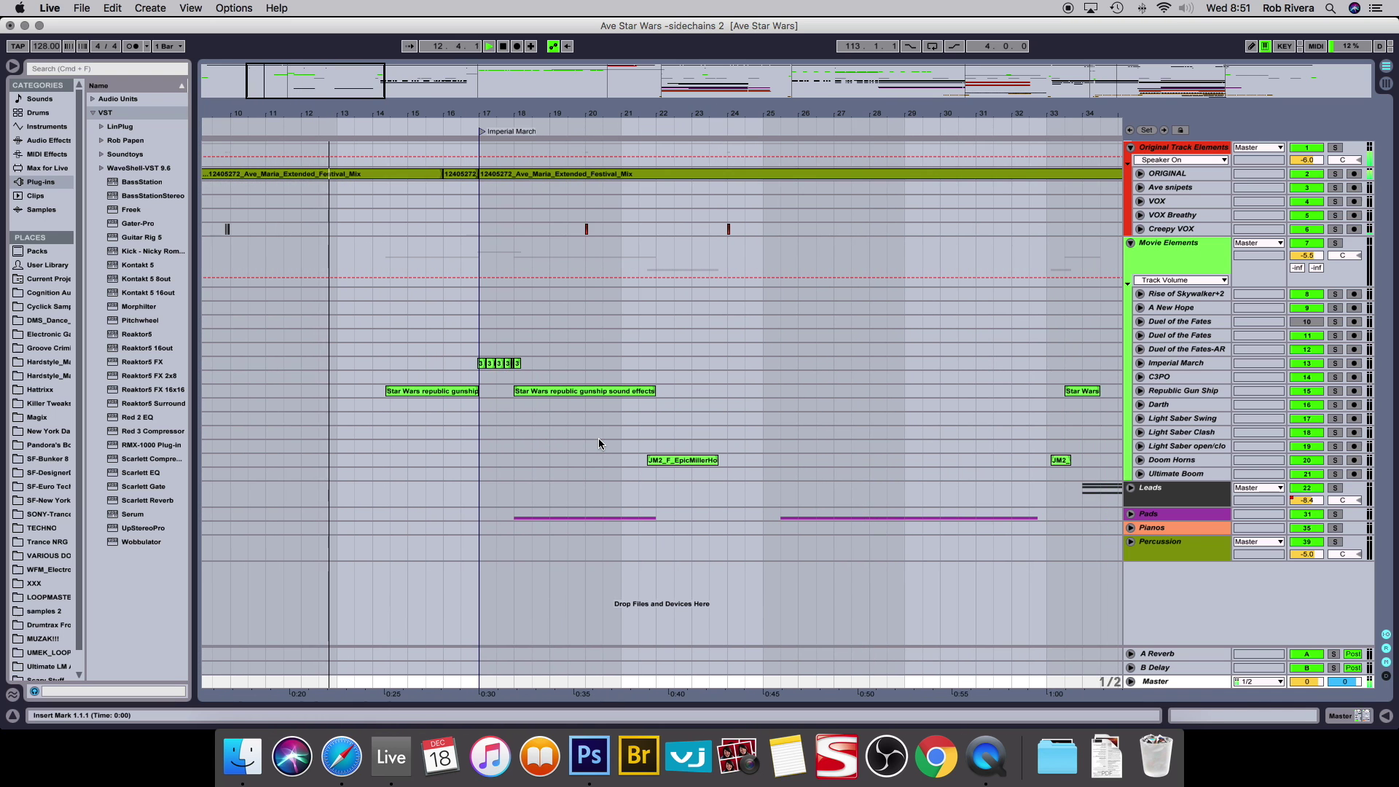
# Unfold the Pads group and select the Imperial March track in the section at the Imperial March locator.
pyautogui.click(1130, 514)
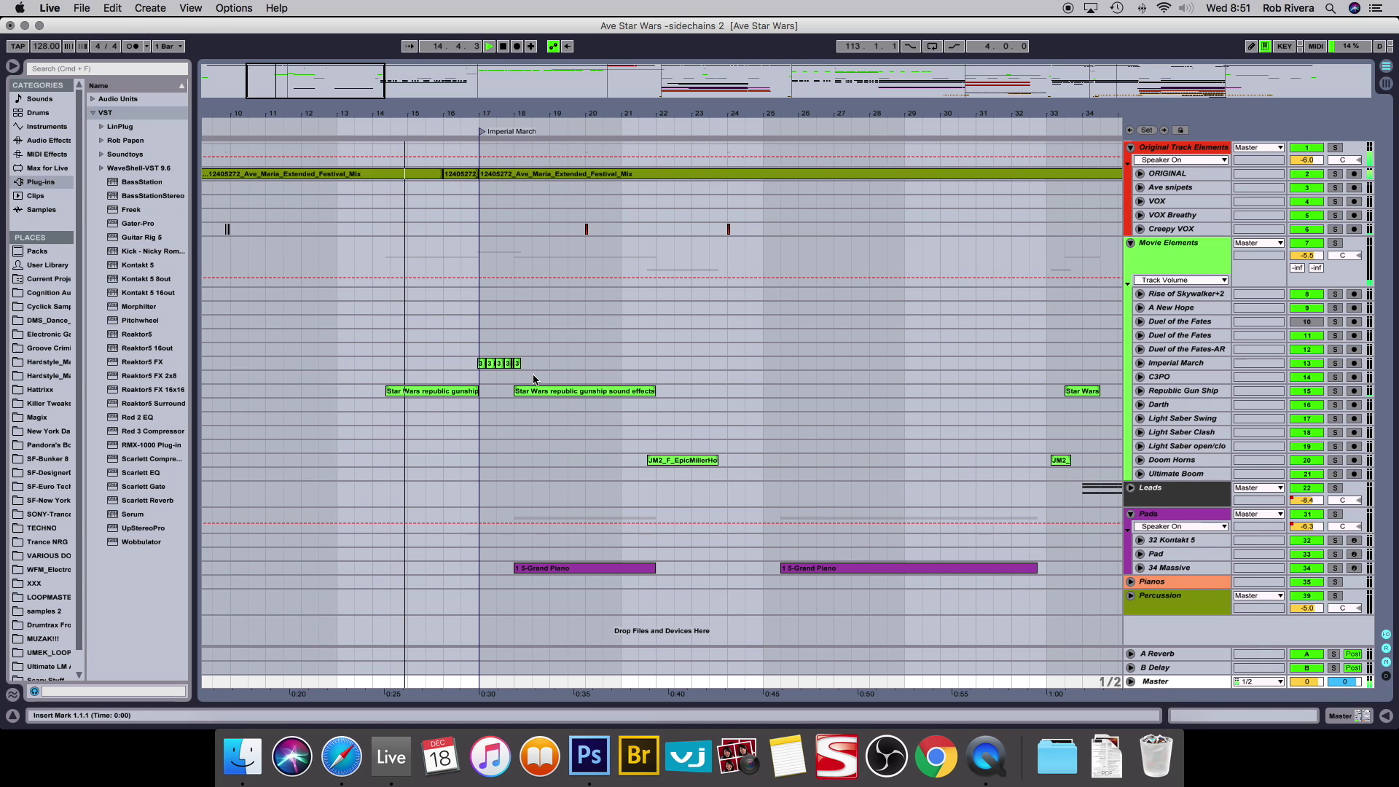
pyautogui.press('+')
pyautogui.press('+')
pyautogui.press('+')
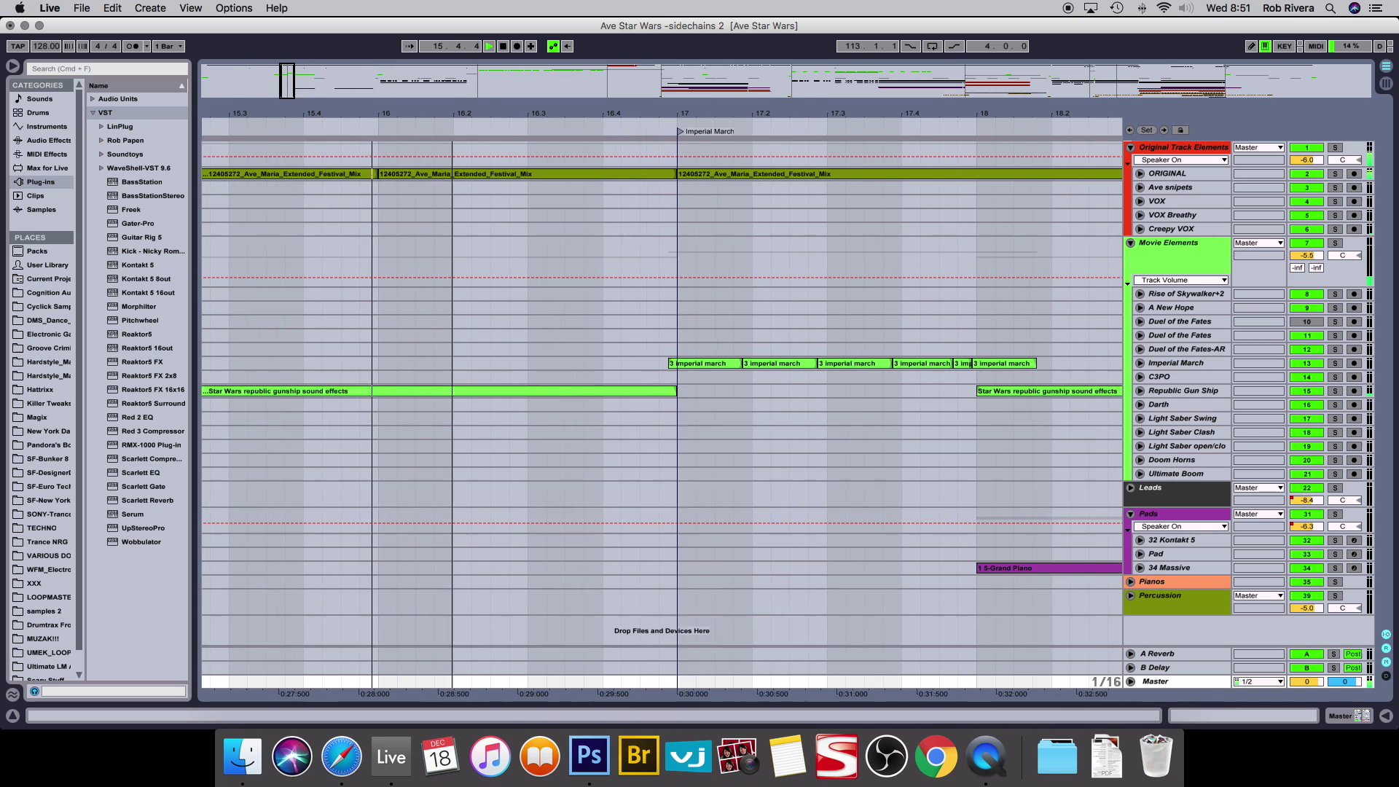
pyautogui.click(1181, 362)
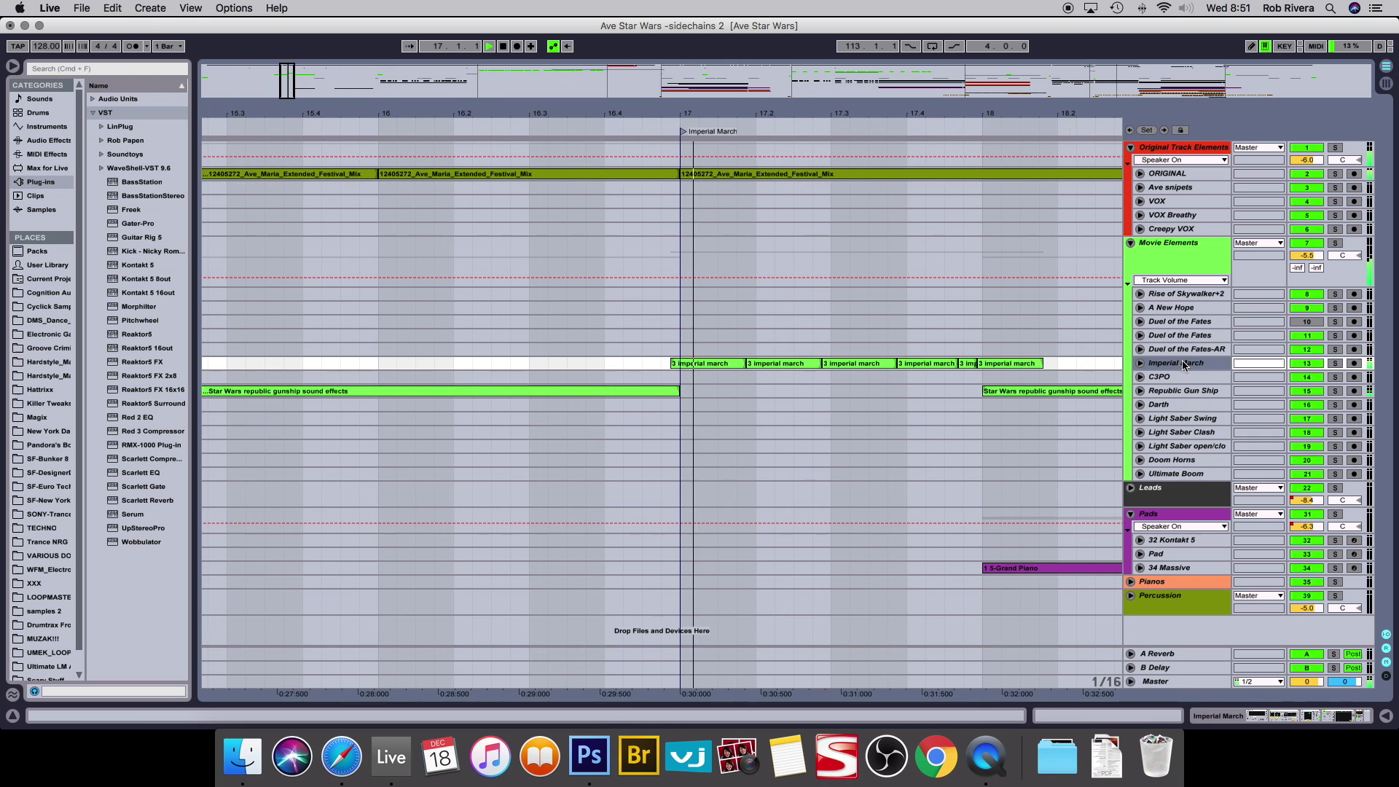
# Examine the gunship, Doom Horns and Grand Piano clips that follow the Imperial March locator.
pyautogui.hscroll(5, 767, 397)
pyautogui.hscroll(8, 766, 396)
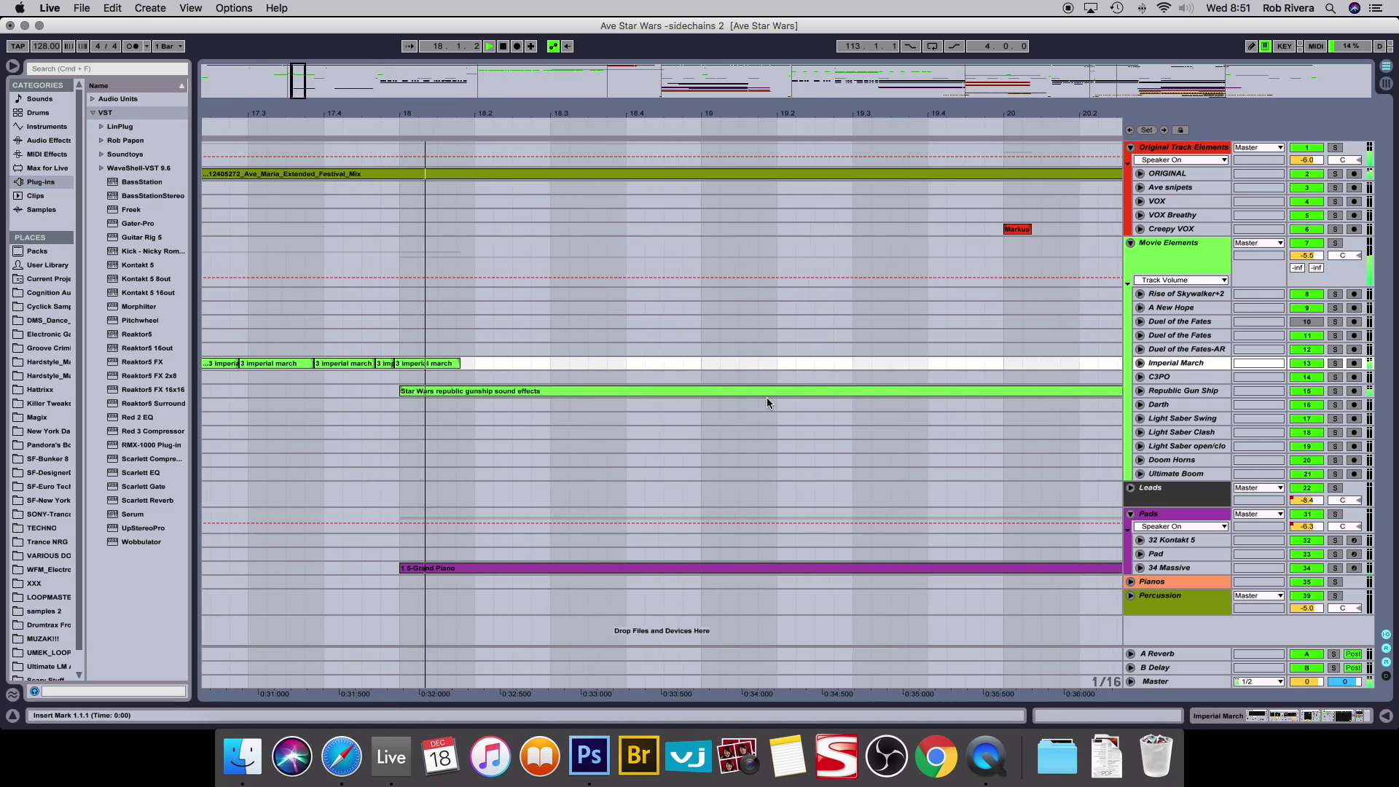
pyautogui.hscroll(2, 767, 396)
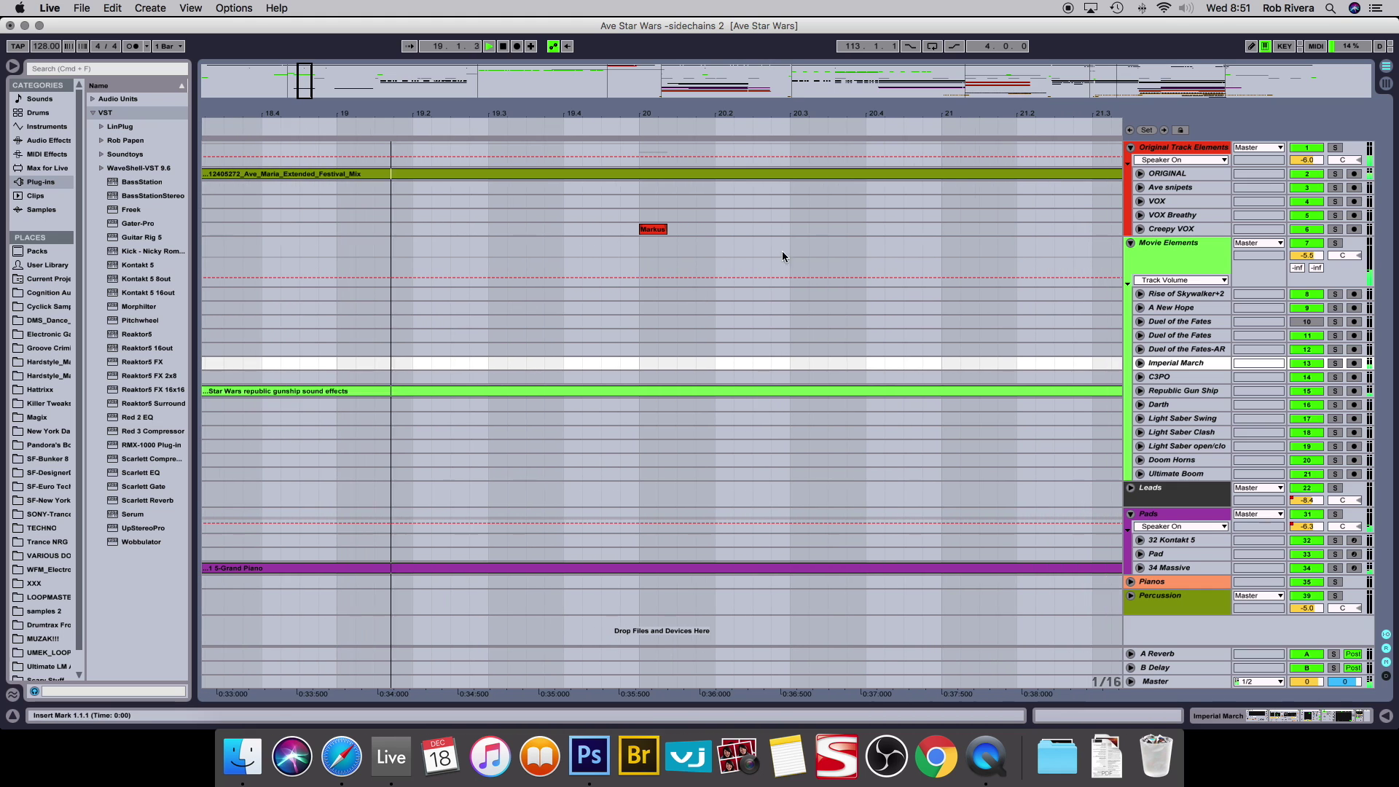
pyautogui.hscroll(7, 755, 241)
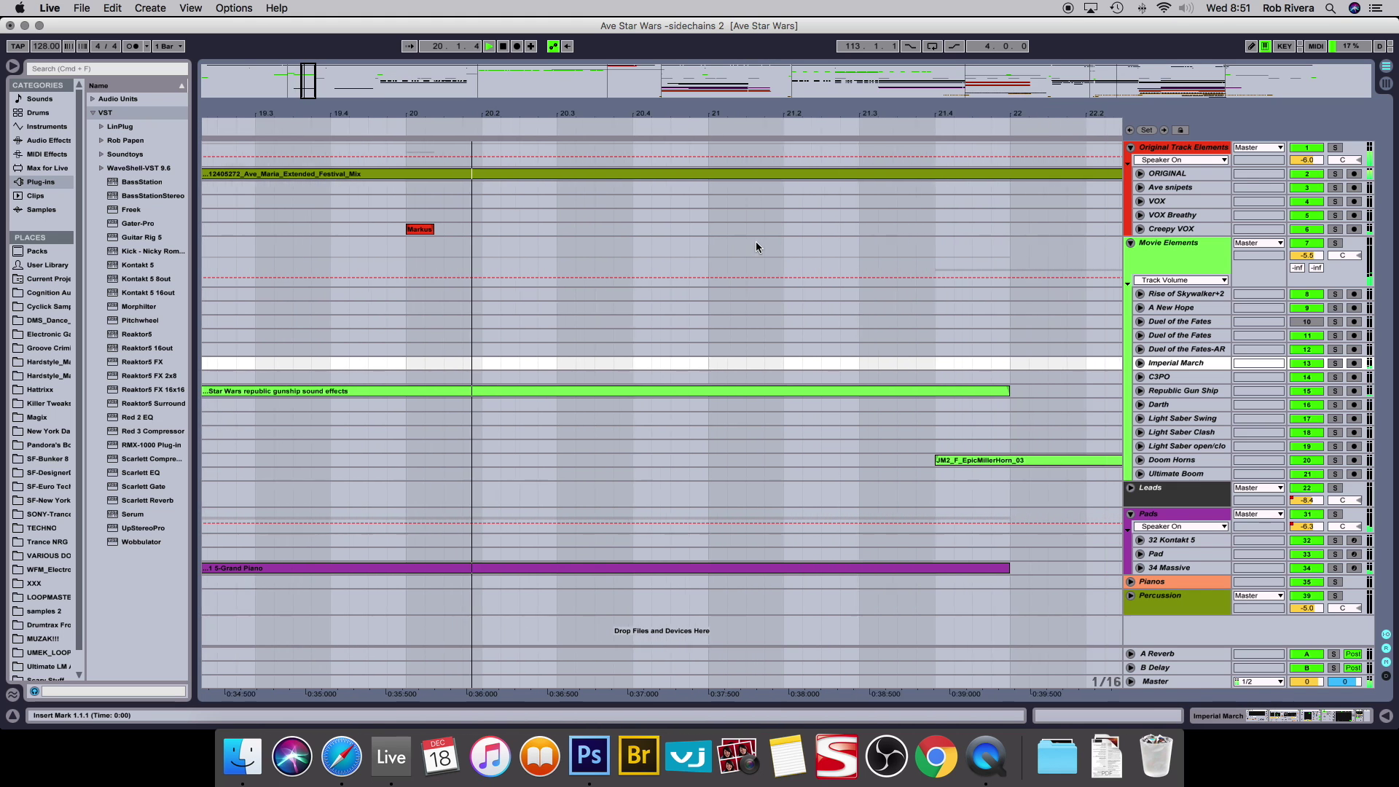
pyautogui.moveTo(683, 115); pyautogui.dragTo(708, 175)
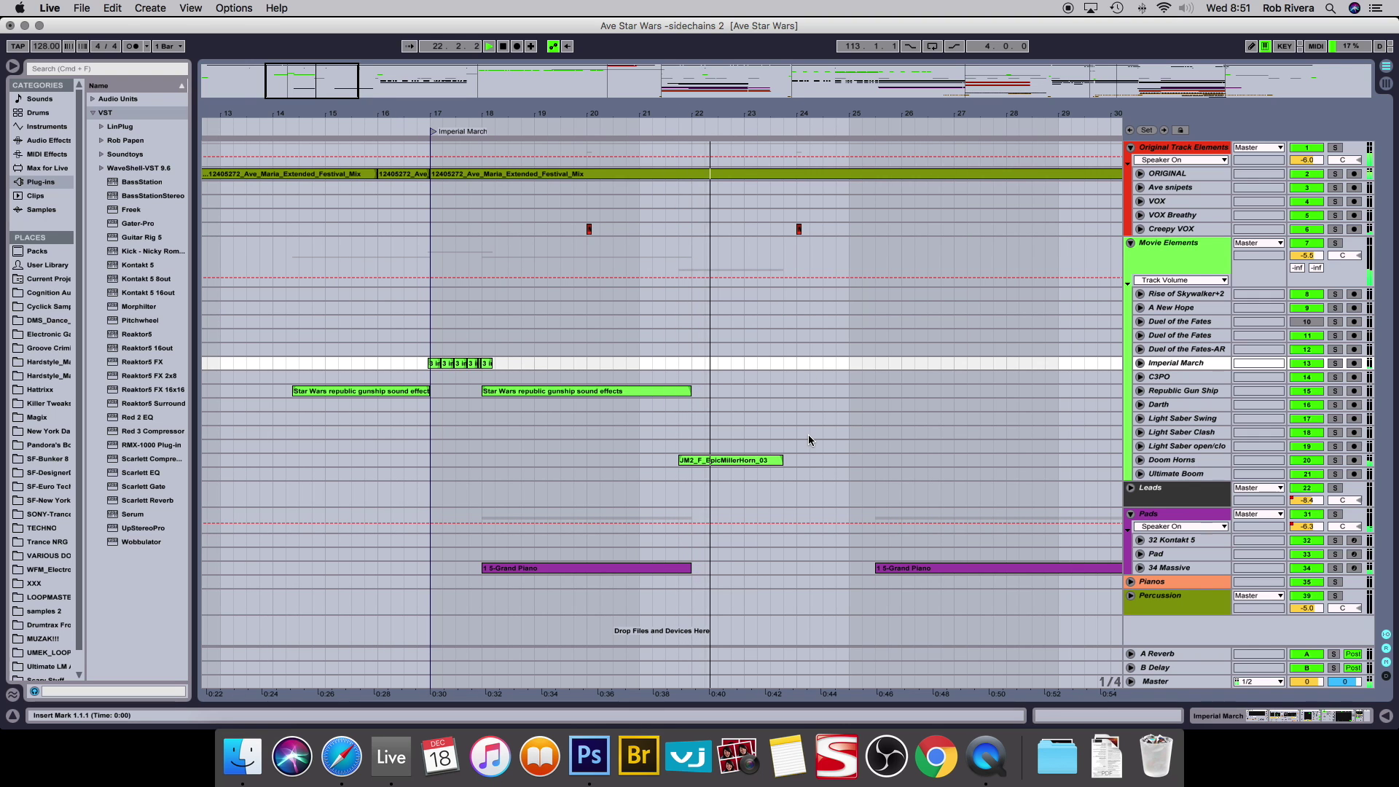
pyautogui.hscroll(3, 807, 434)
pyautogui.hscroll(3, 807, 437)
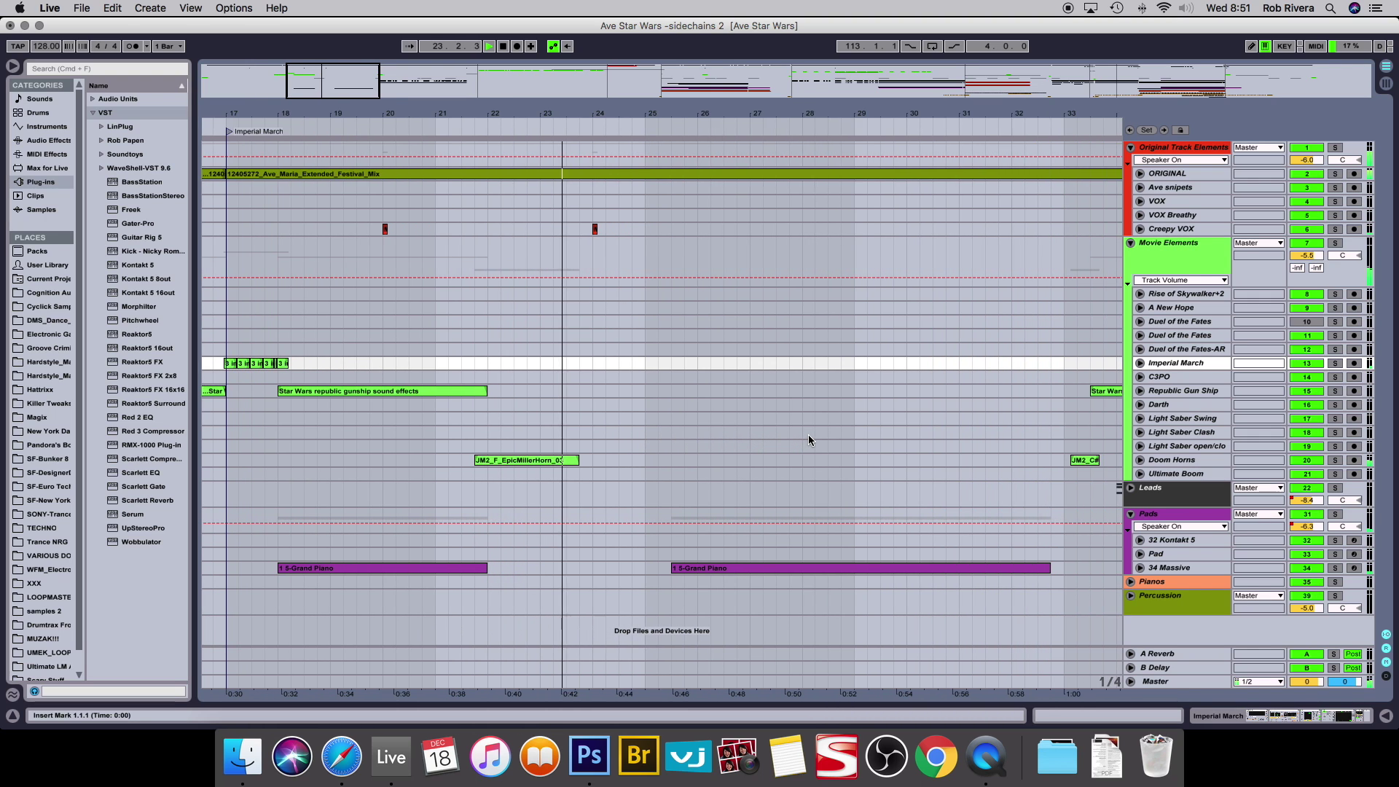
pyautogui.hscroll(3, 808, 435)
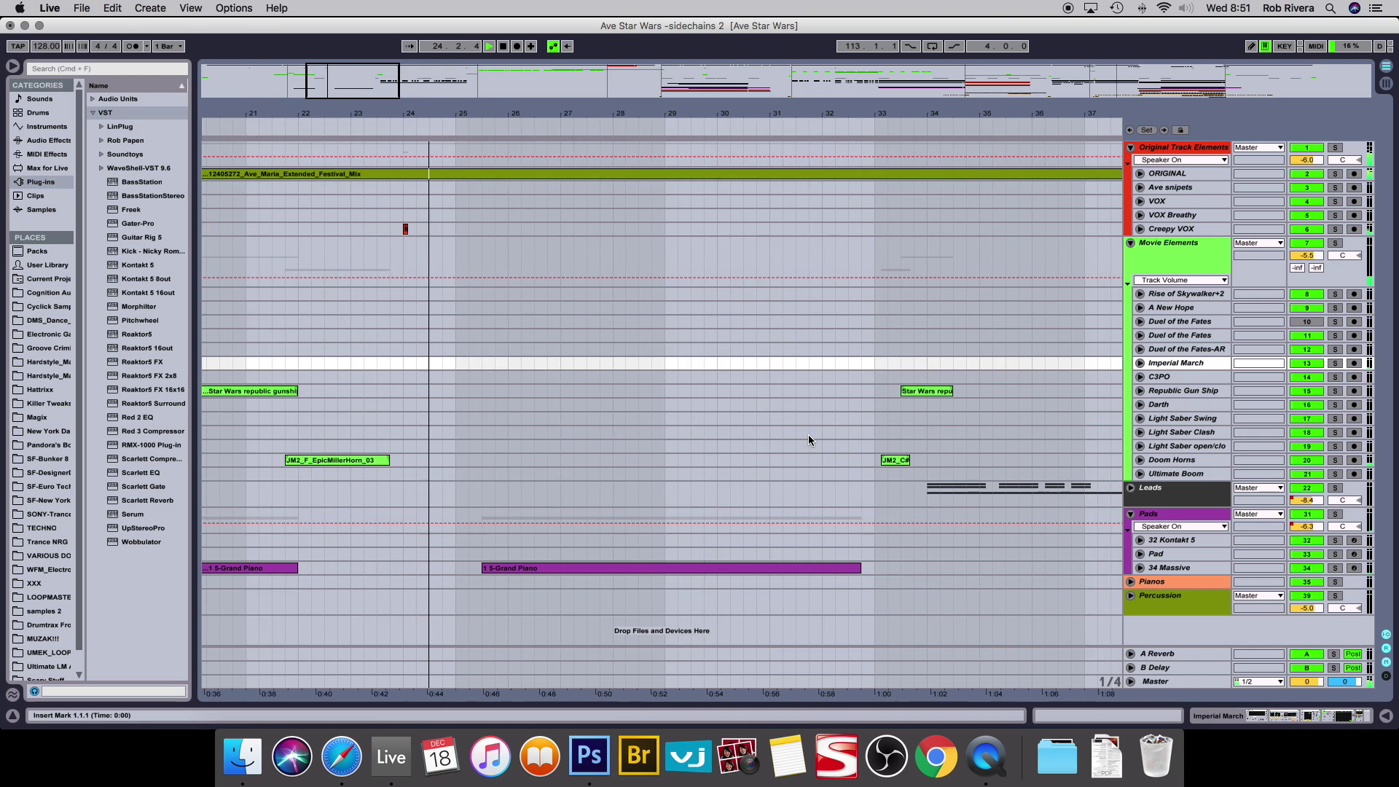
pyautogui.click(1140, 173)
pyautogui.click(1140, 173)
pyautogui.hscroll(-1, 755, 314)
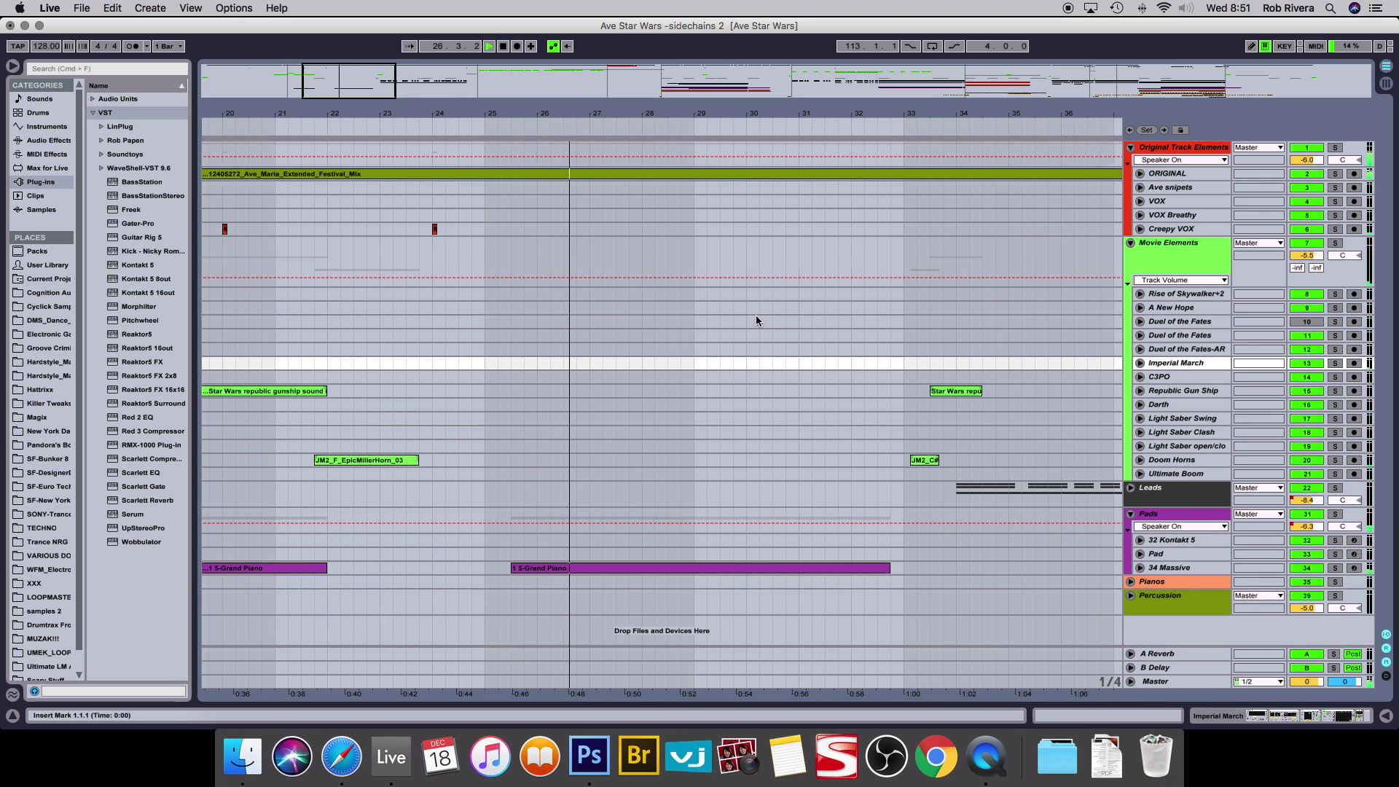
# Unfold the 34 Massive track in the Pads group and display its Pitchwheel Pitch automation.
pyautogui.click(1140, 567)
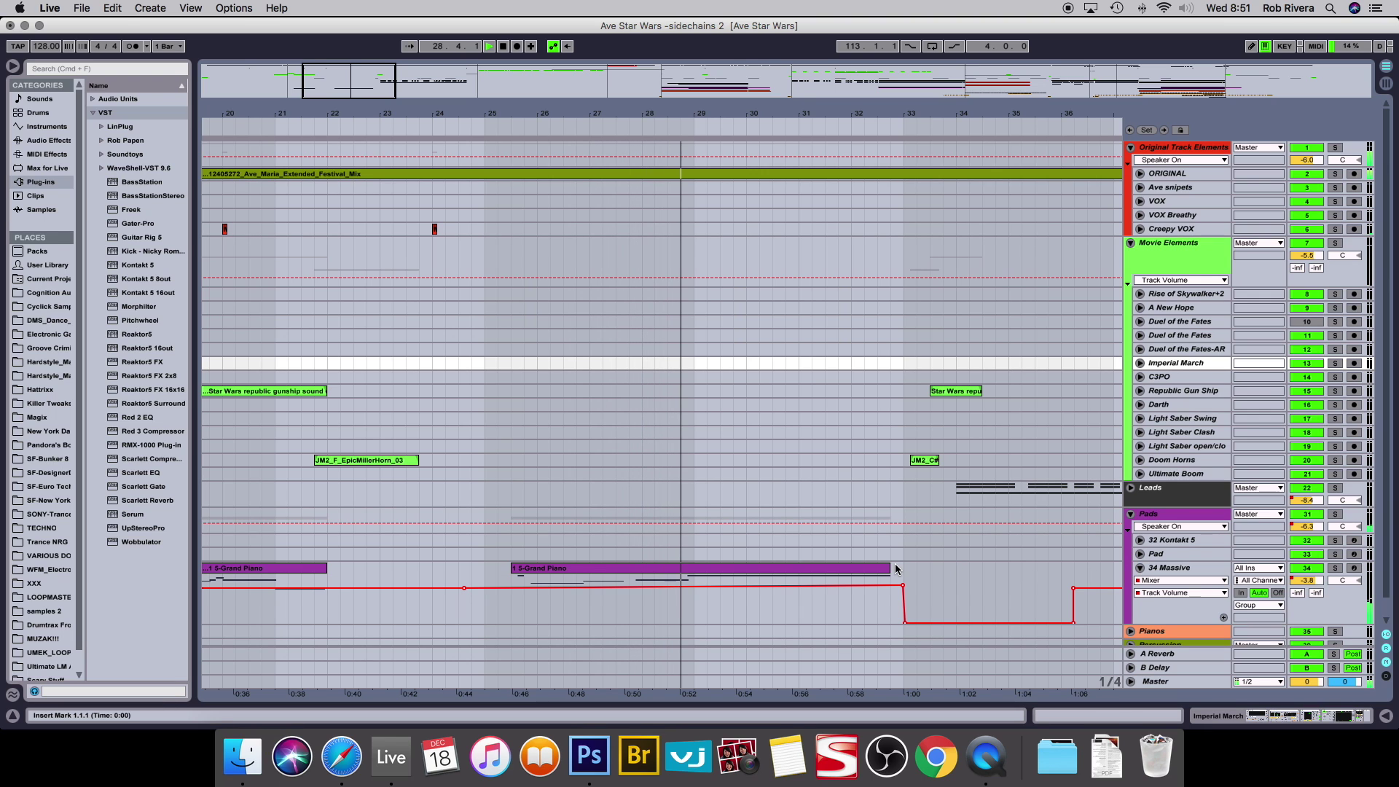
pyautogui.hscroll(3, 896, 569)
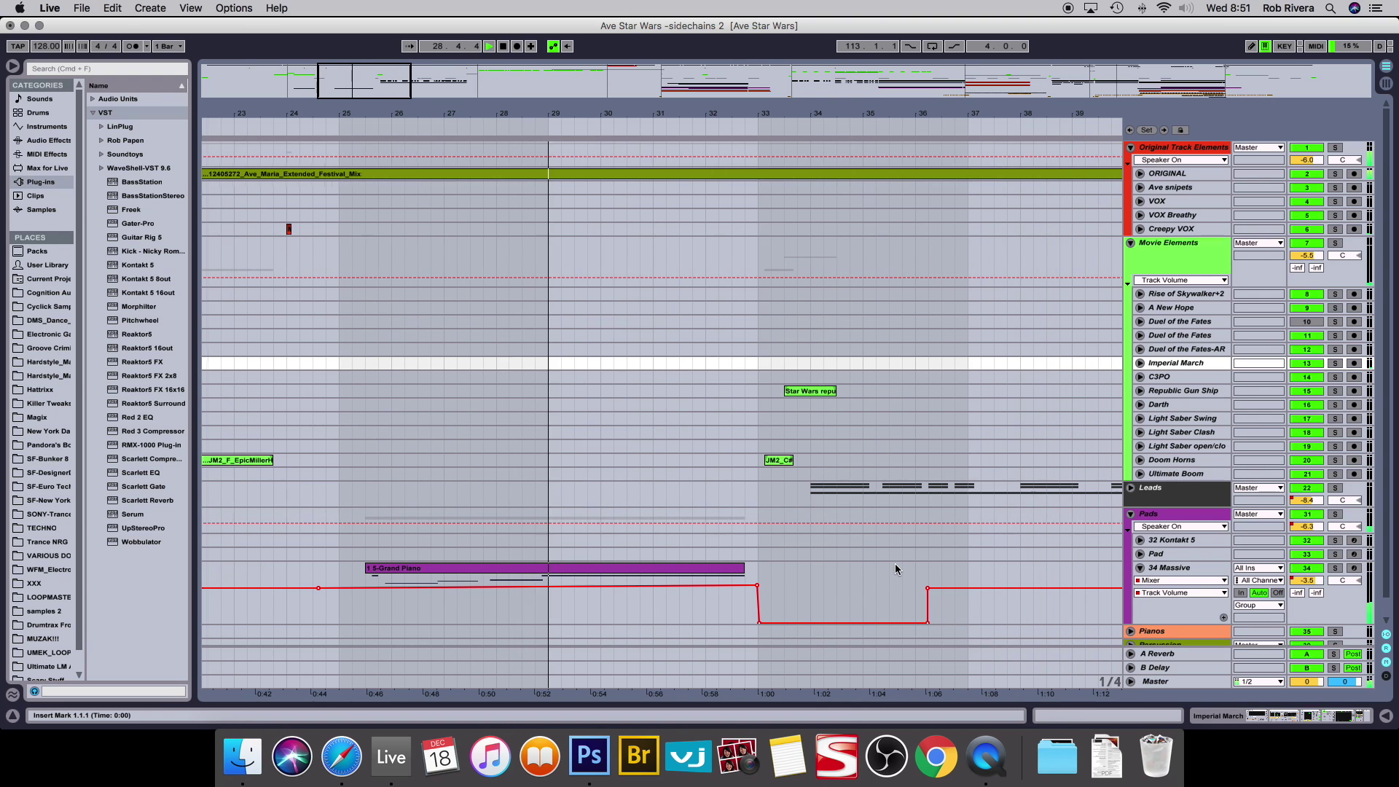
pyautogui.click(1166, 580)
pyautogui.click(1159, 624)
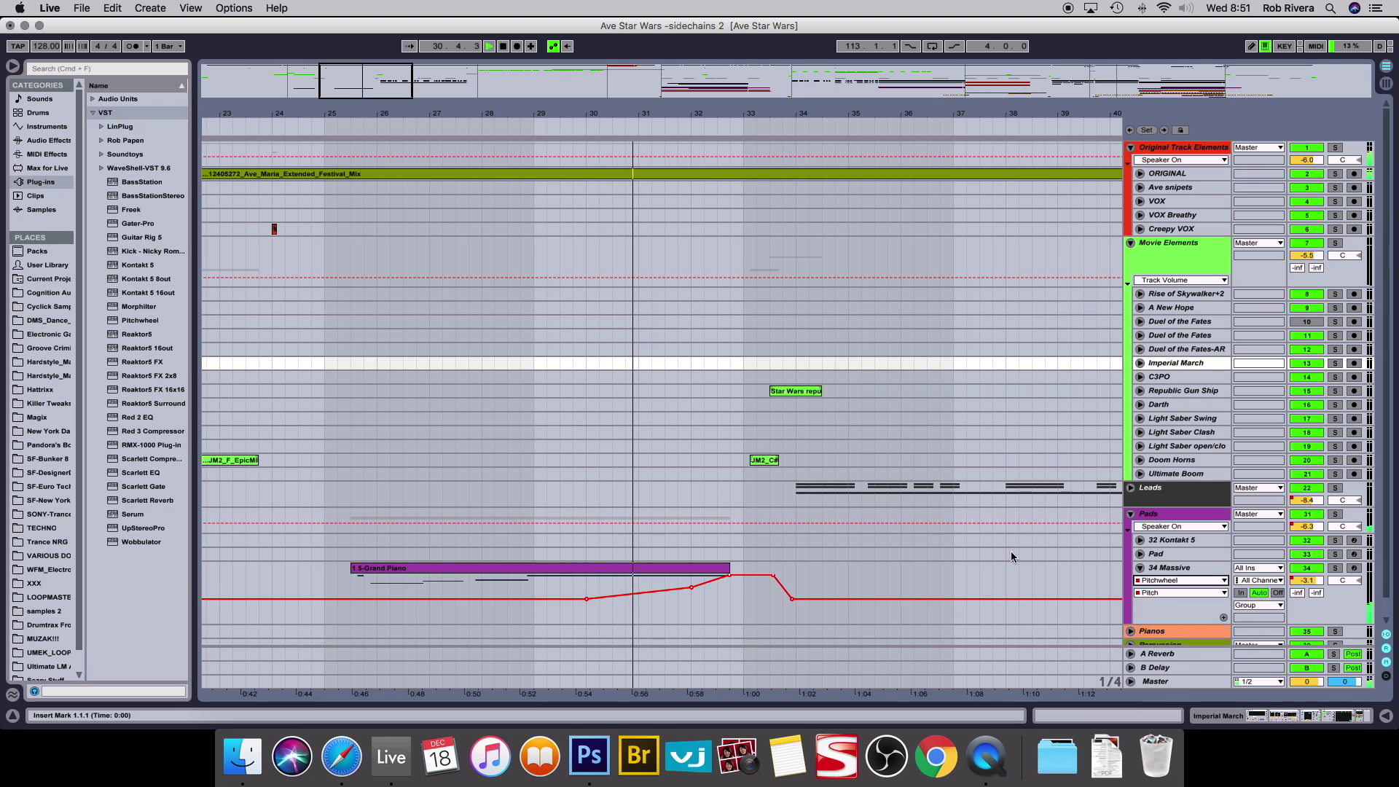
pyautogui.hscroll(3, 1042, 540)
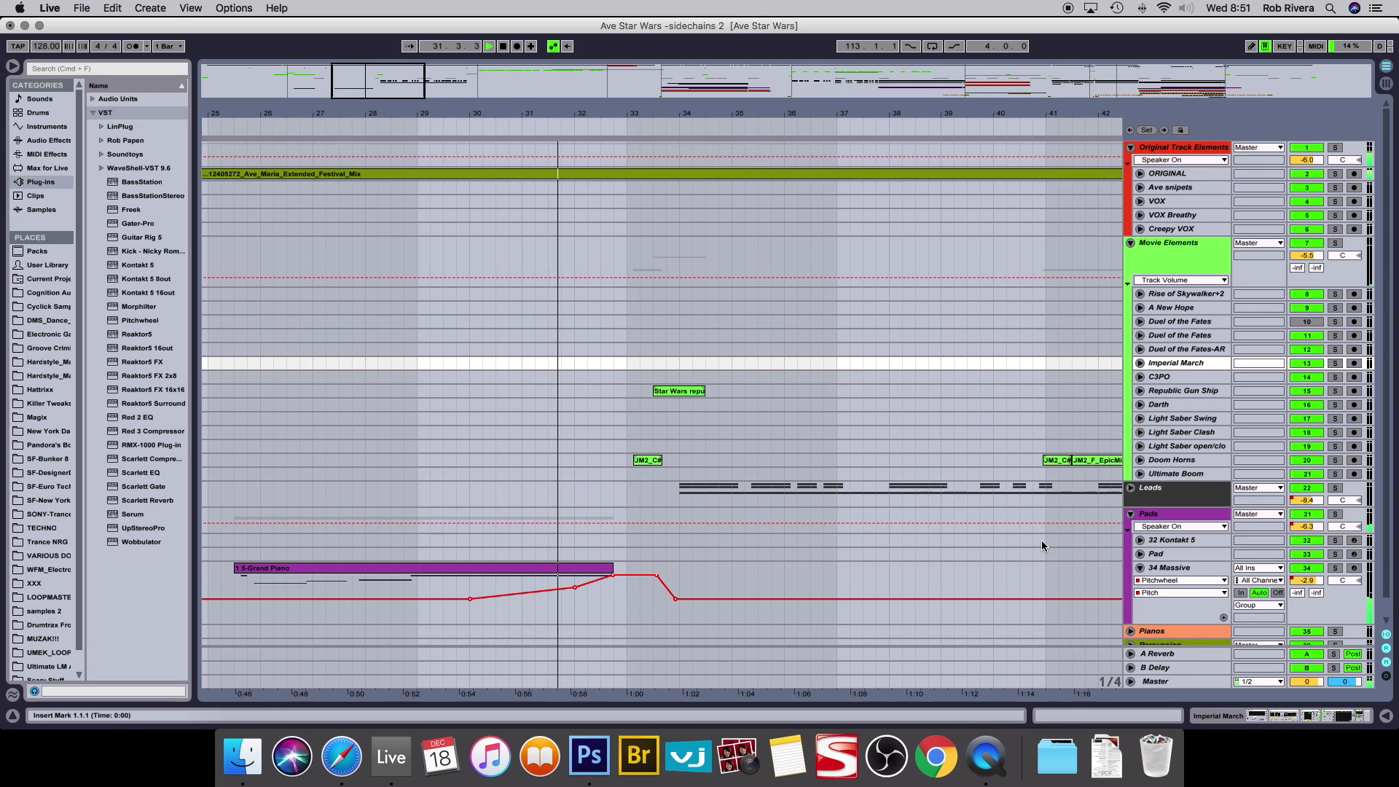
# Unfold the Leads group and look over its 7-Massive clips from about bar 34 onward.
pyautogui.click(1130, 488)
pyautogui.scroll(-3, 768, 448)
pyautogui.hscroll(2, 768, 449)
pyautogui.scroll(-1, 769, 450)
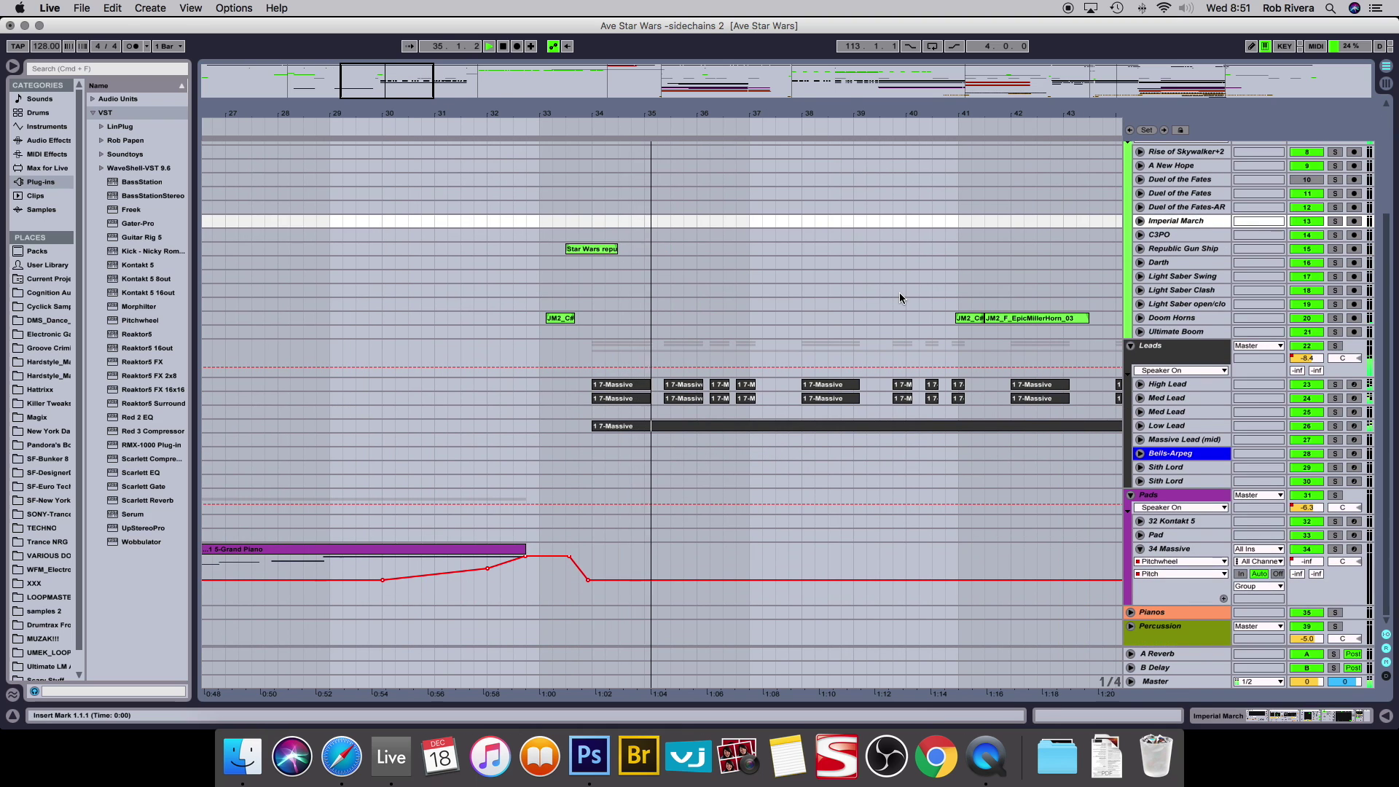
pyautogui.hscroll(3, 899, 297)
pyautogui.scroll(4, 899, 298)
pyautogui.scroll(-4, 899, 298)
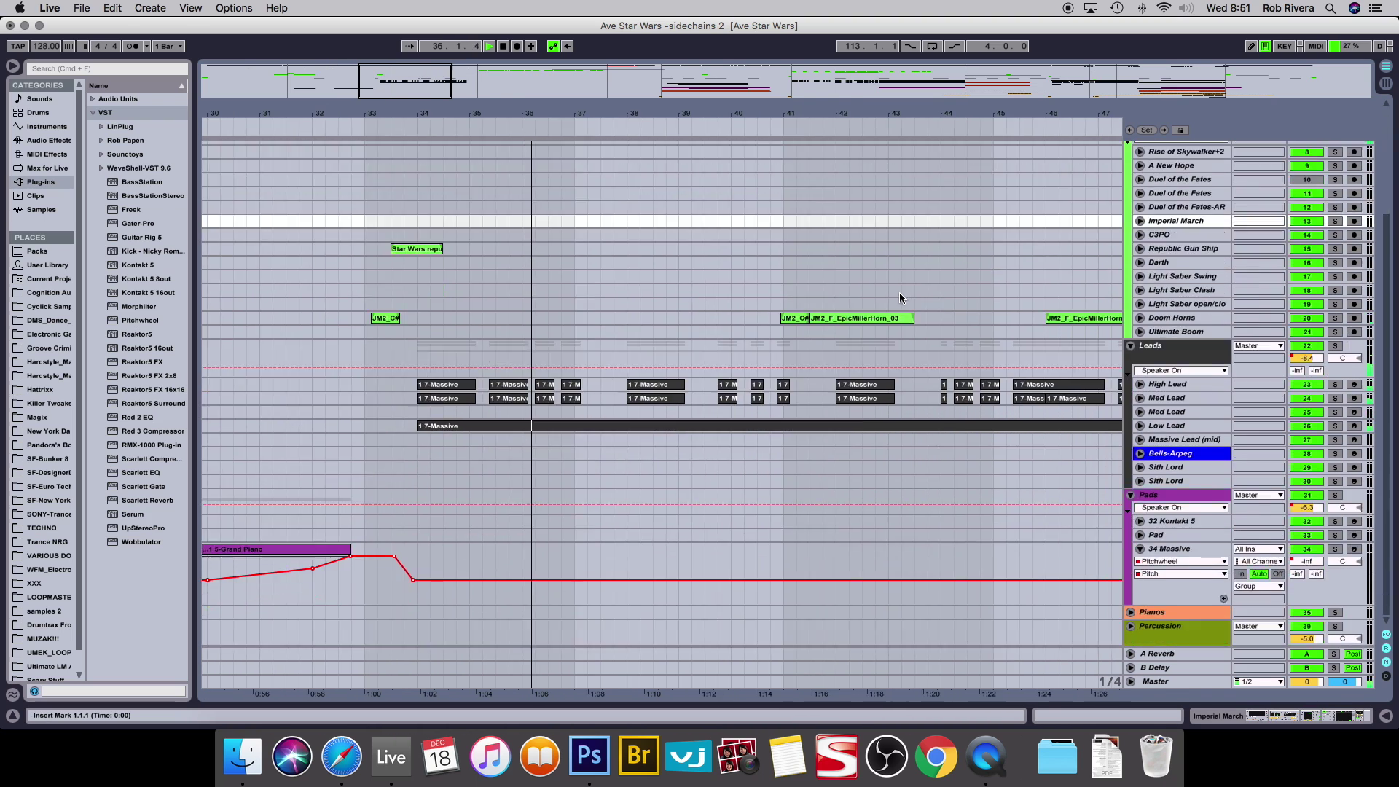
# Unfold the upper Med Lead and High Lead tracks to view their clips and automation, and fold both again.
pyautogui.moveTo(589, 102); pyautogui.dragTo(588, 111)
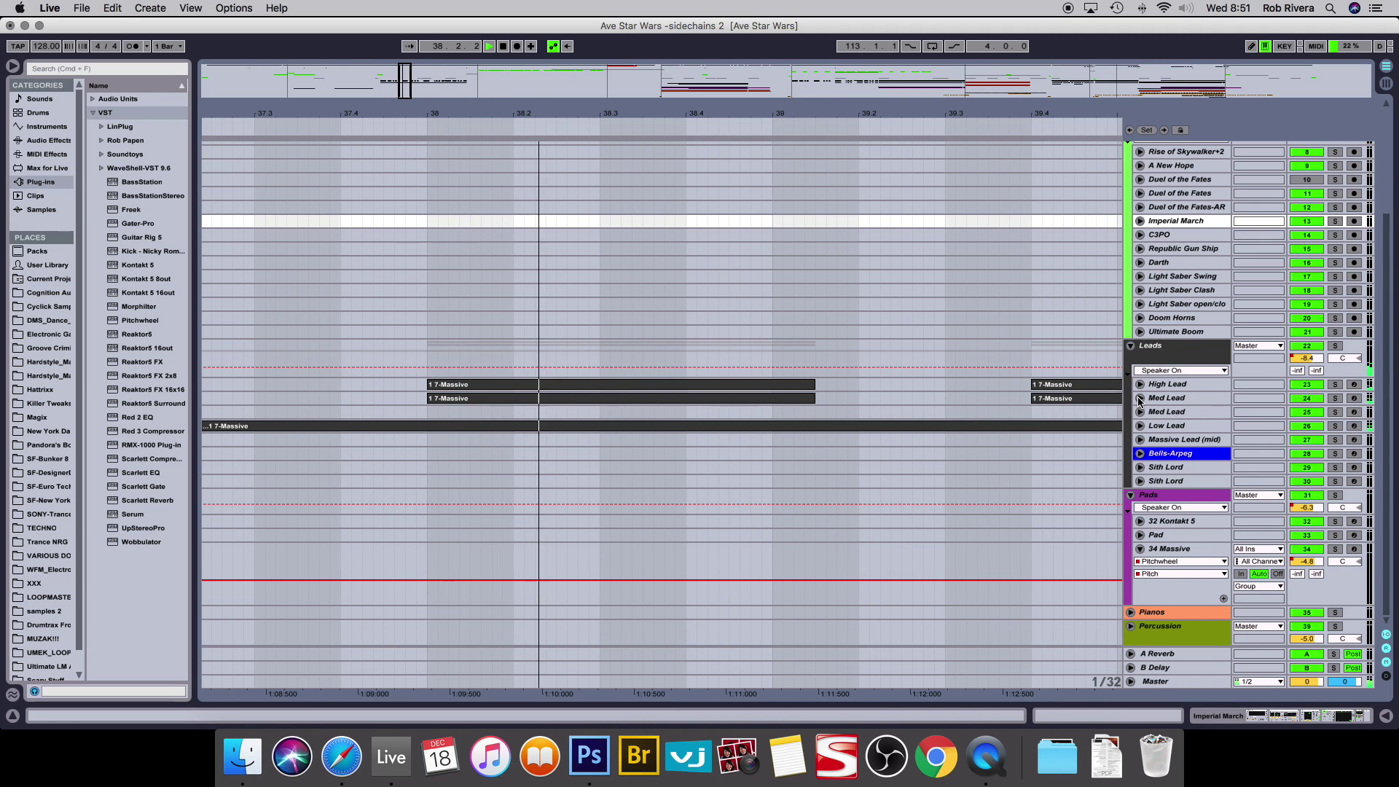
pyautogui.click(1140, 398)
pyautogui.click(1140, 385)
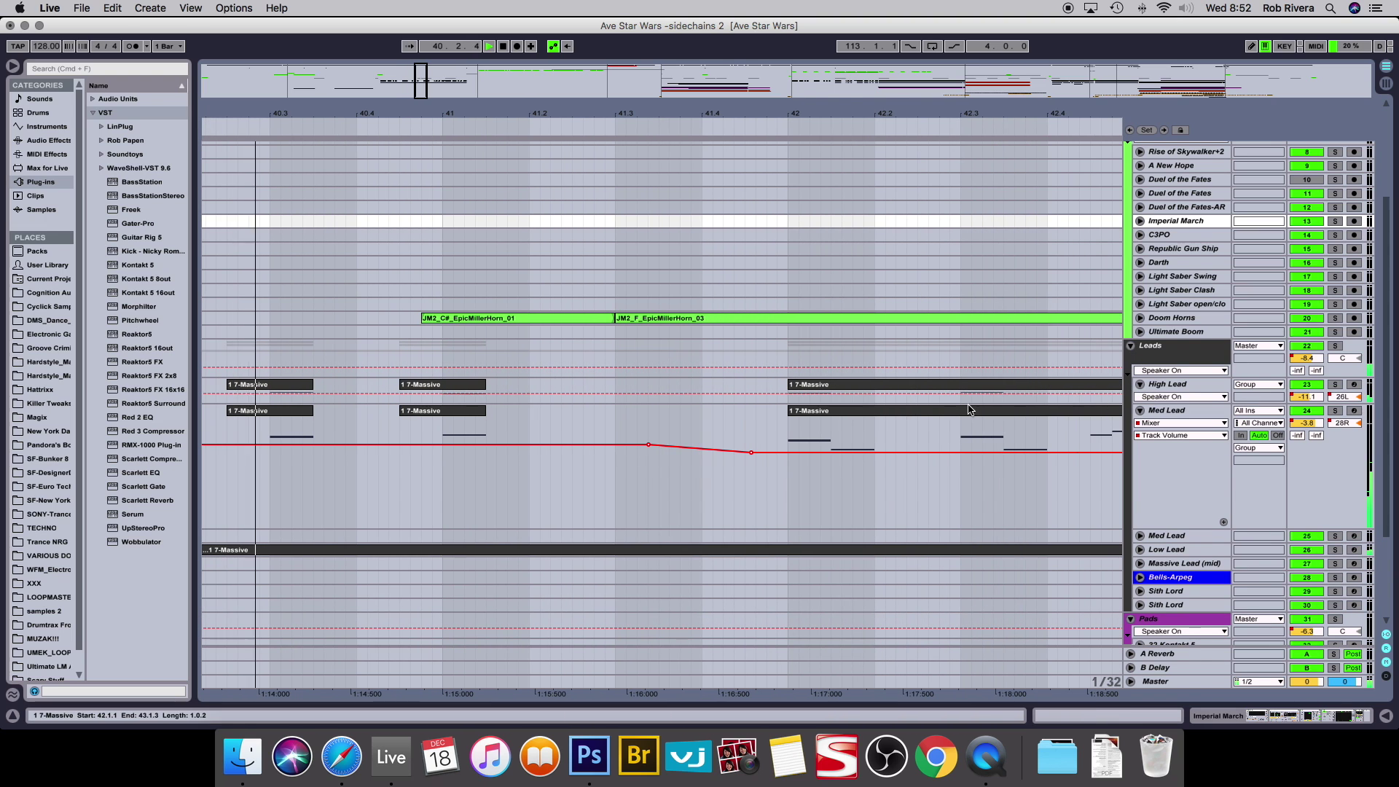
pyautogui.click(1140, 385)
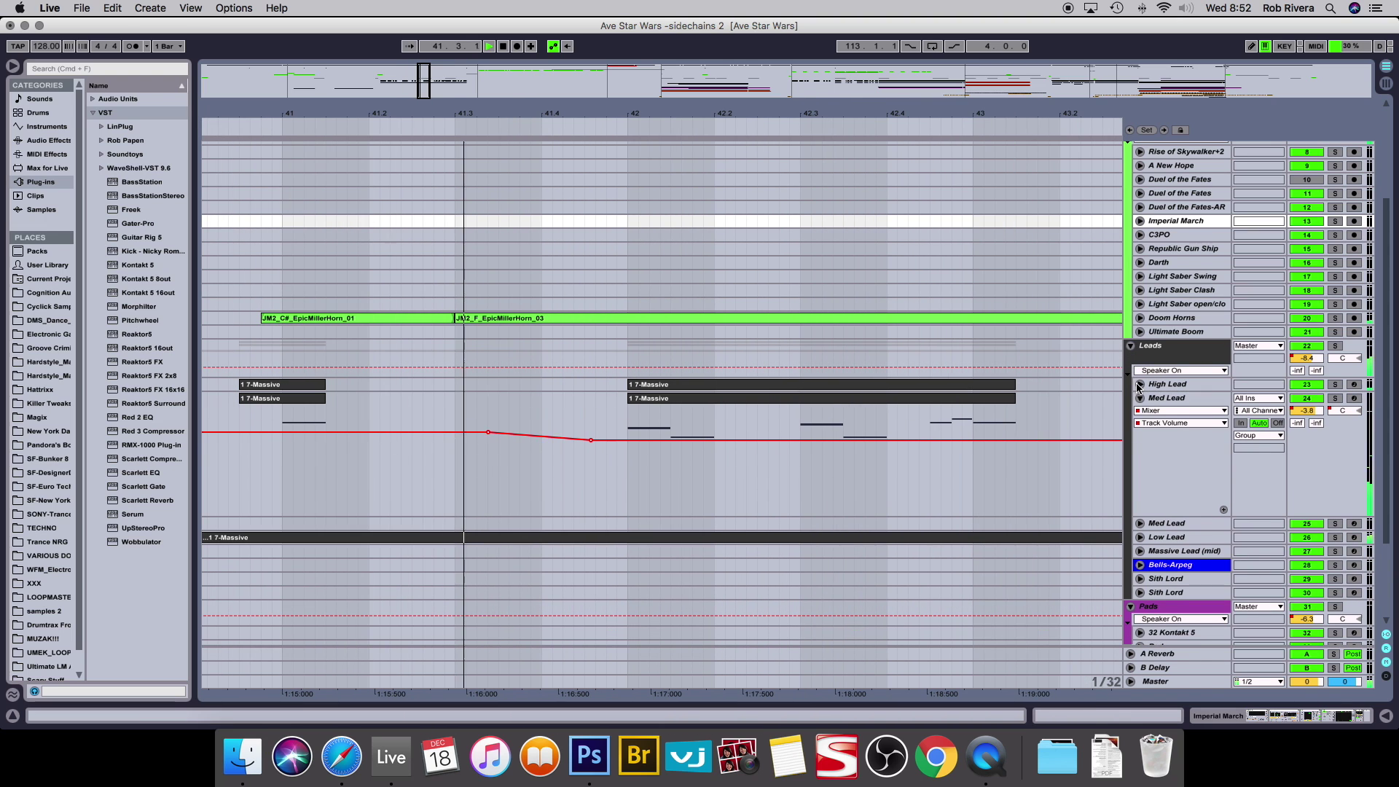
pyautogui.click(1141, 398)
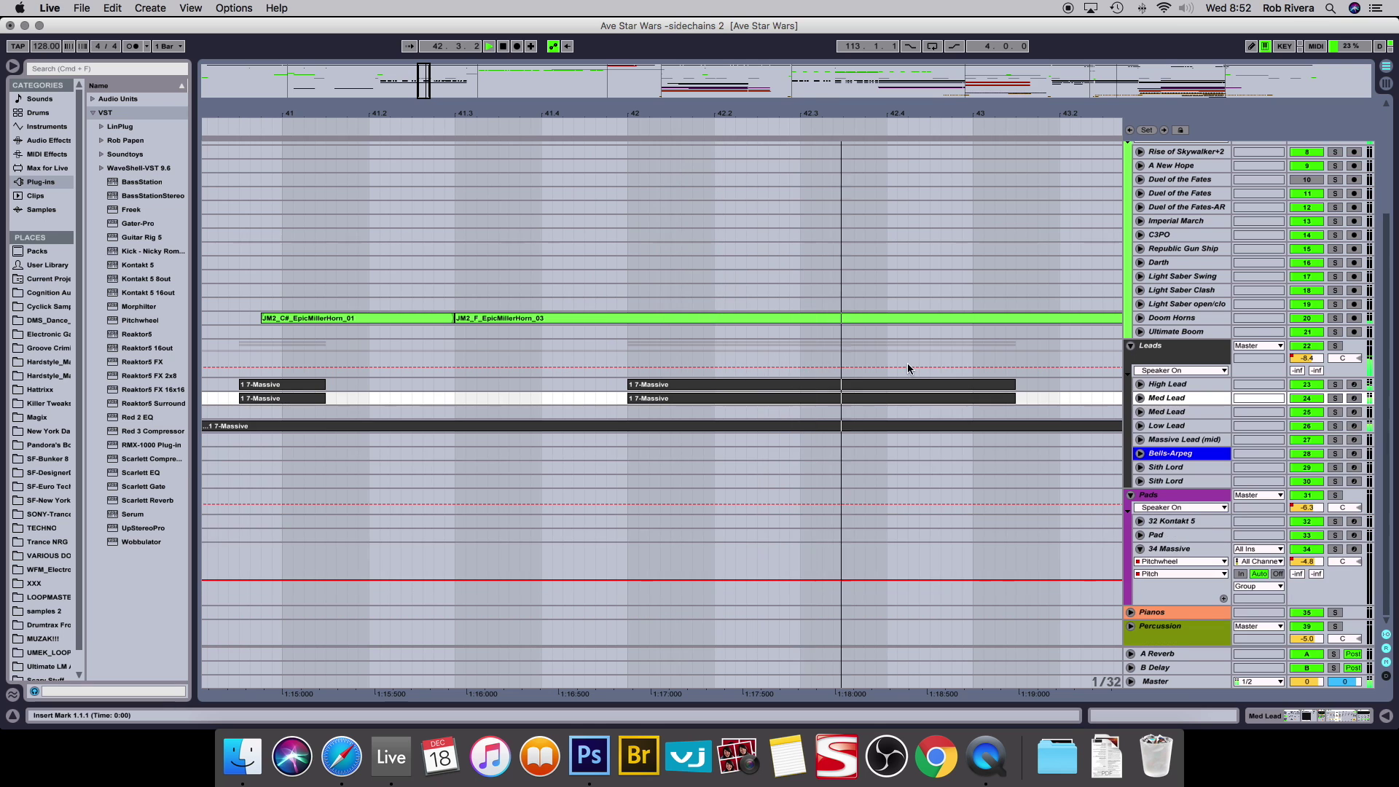
# Follow the lead and horn clips through playback and check the mixer in Session View before returning to Arrangement View.
pyautogui.scroll(3, 907, 363)
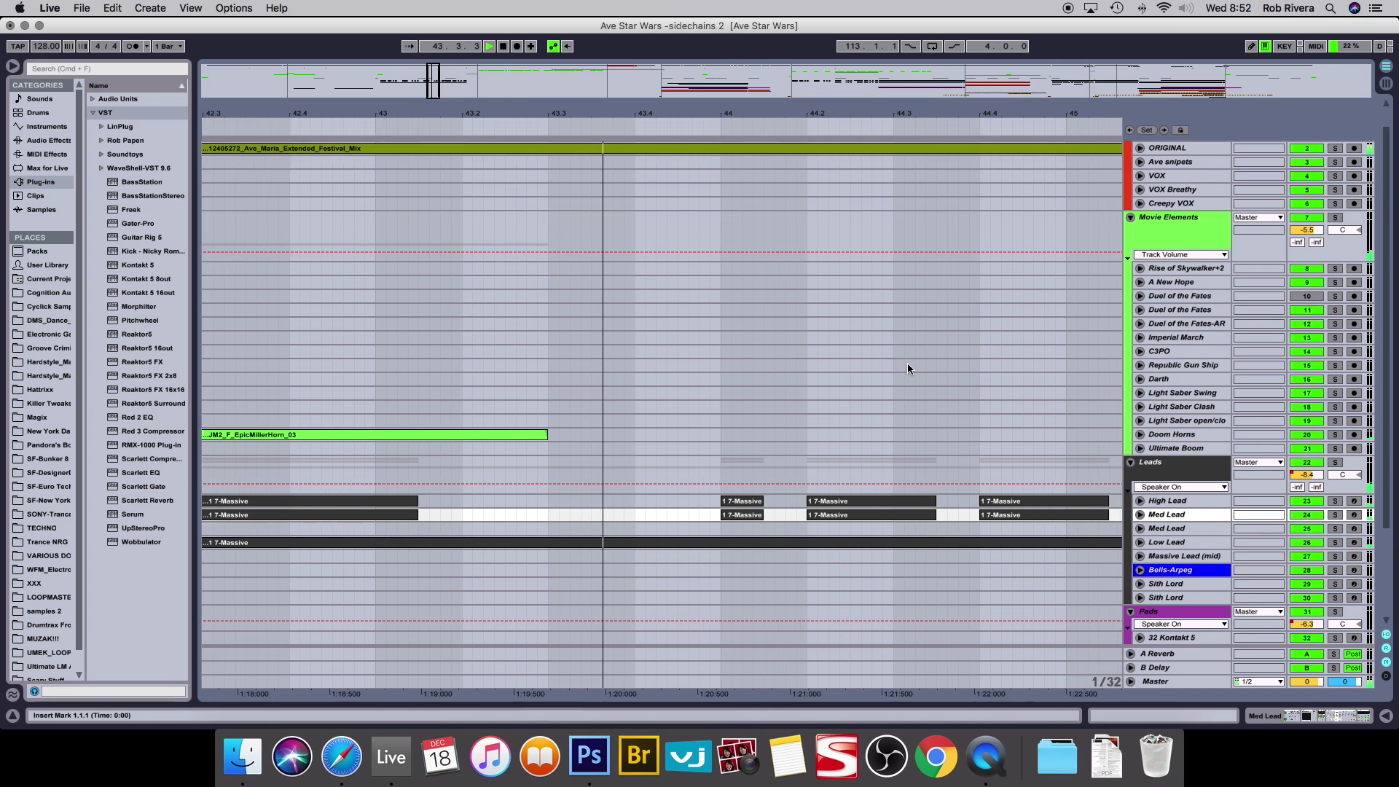
pyautogui.scroll(-3, 907, 368)
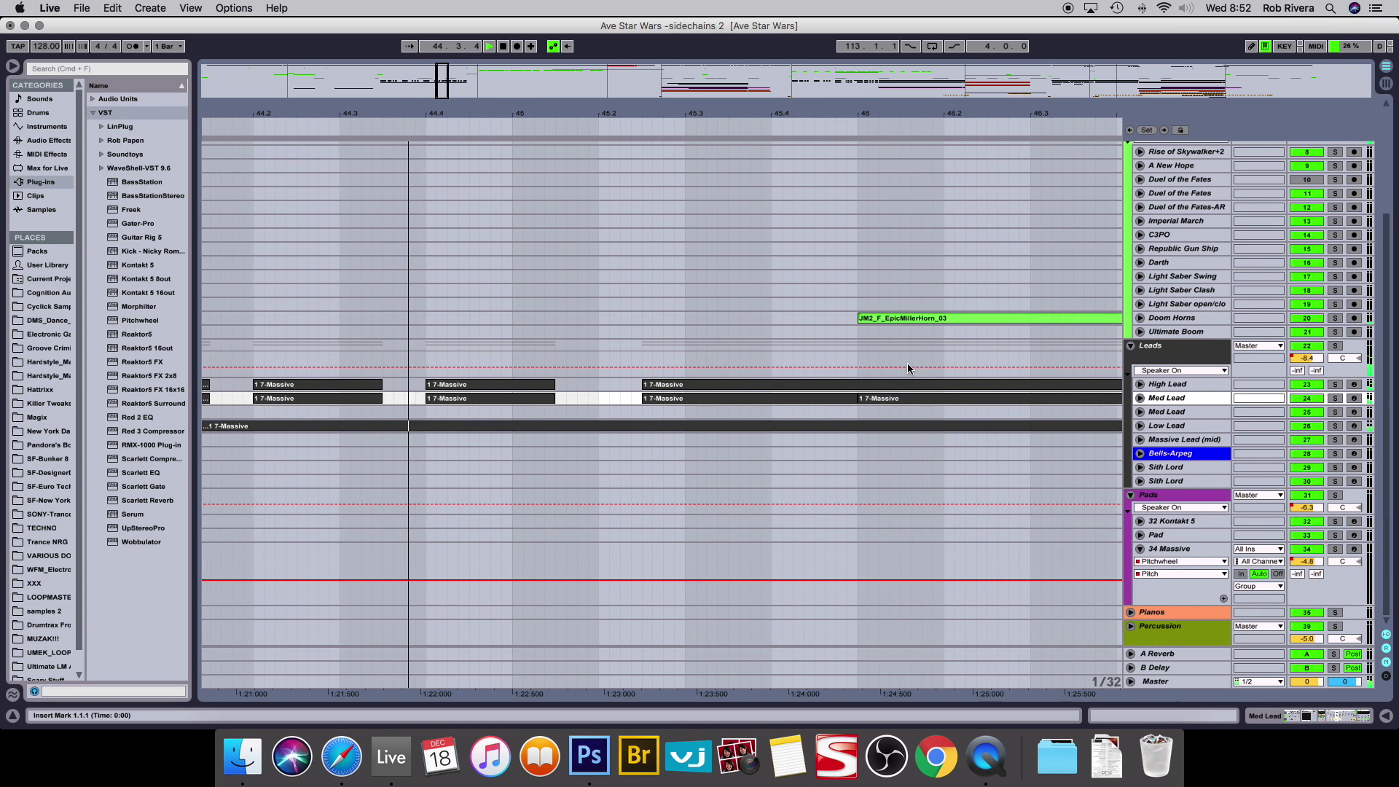
pyautogui.scroll(5, 544, 228)
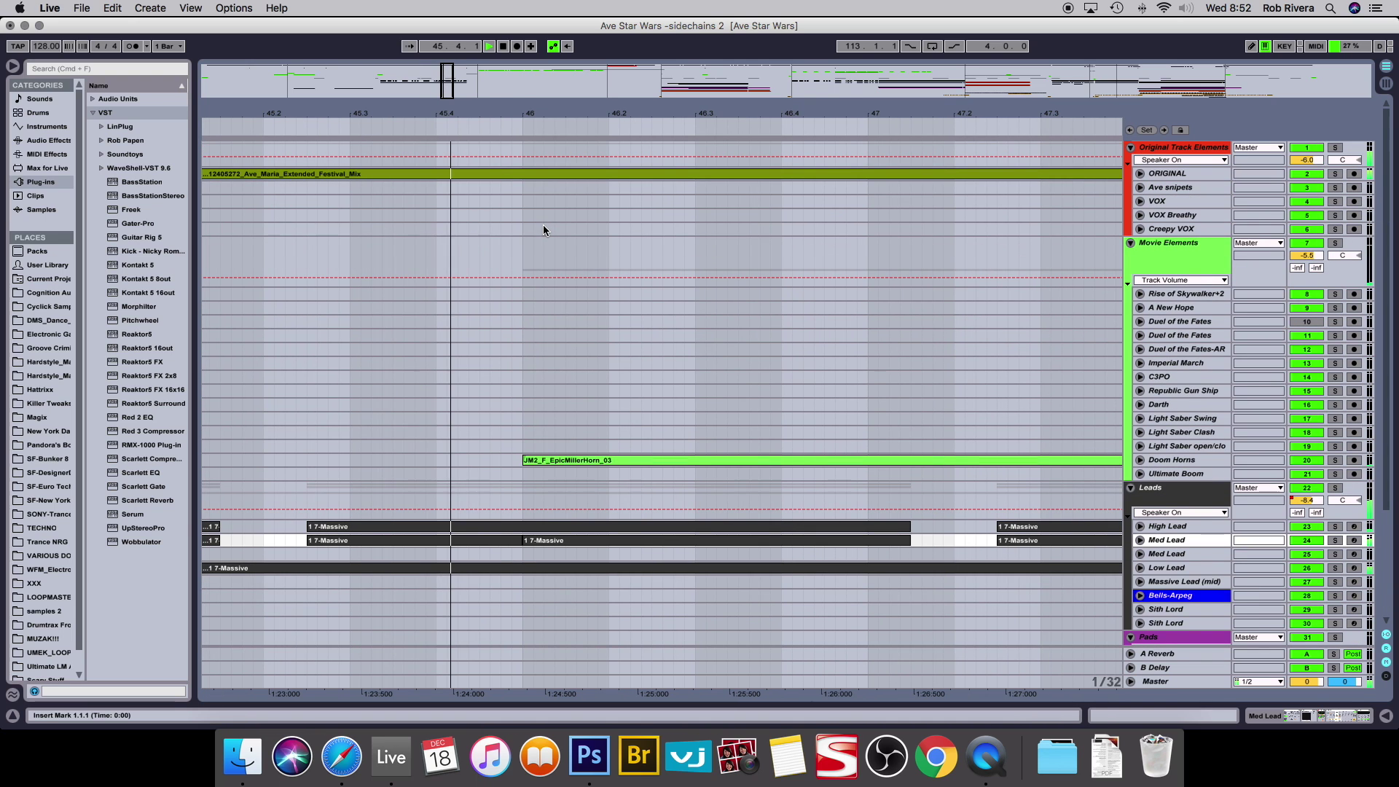
pyautogui.press('Tab')
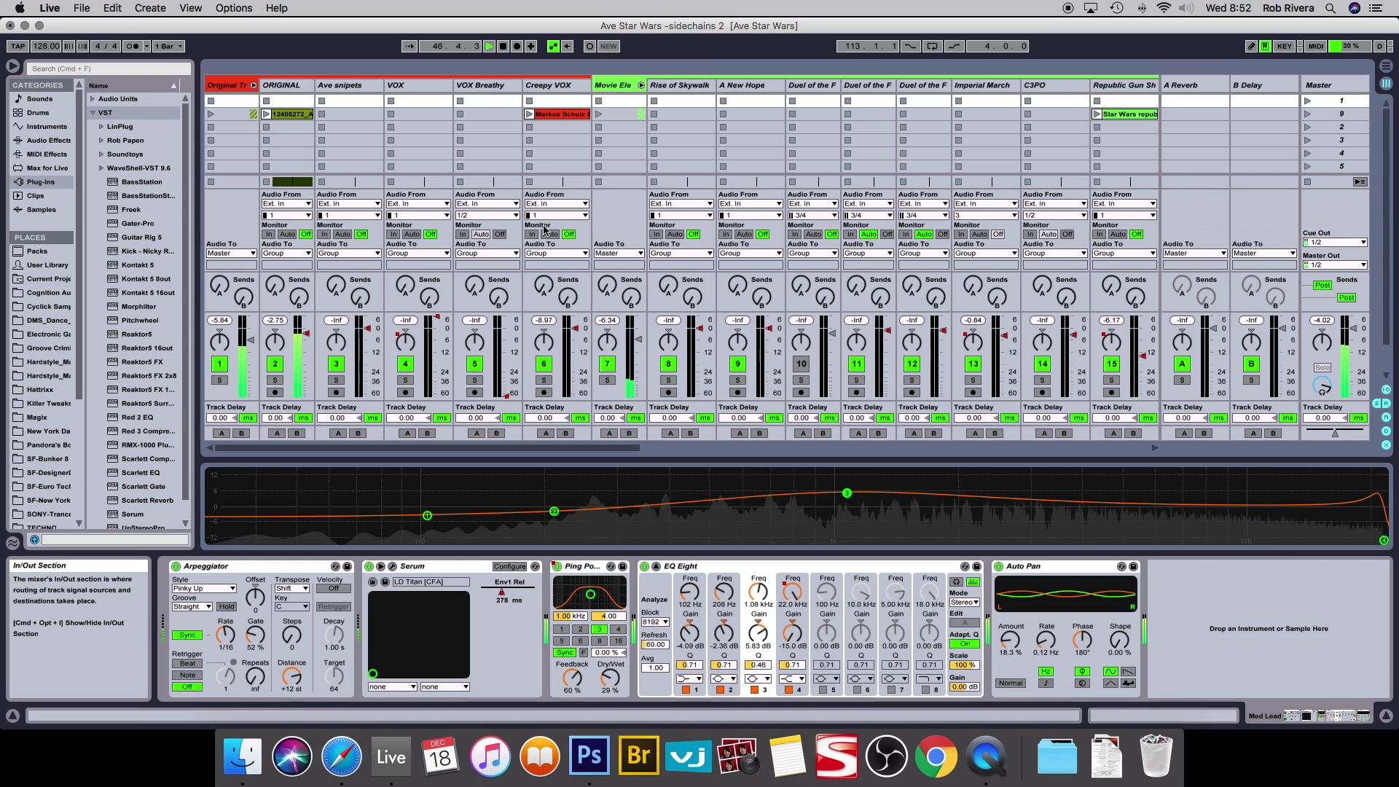
pyautogui.press('Tab')
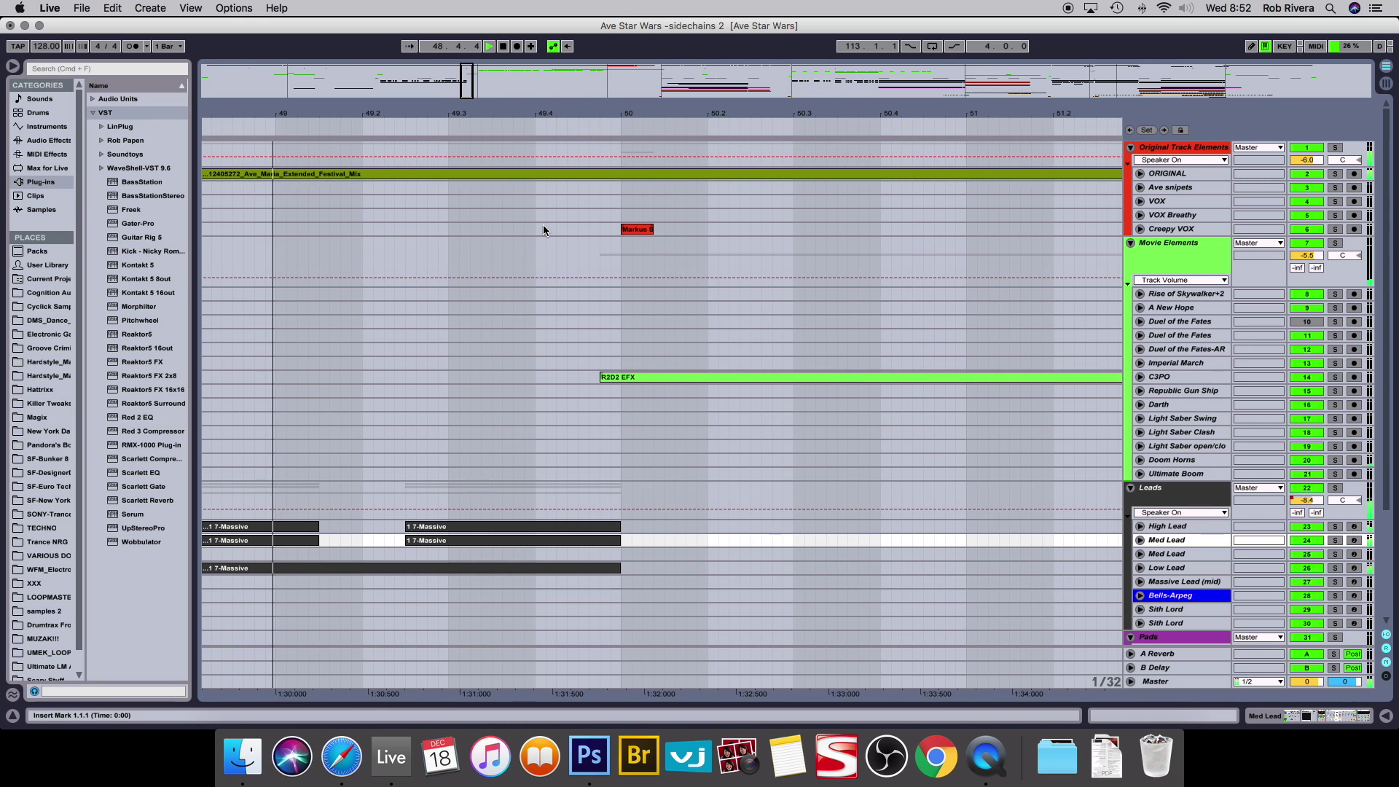
pyautogui.press('Tab')
pyautogui.press('Tab')
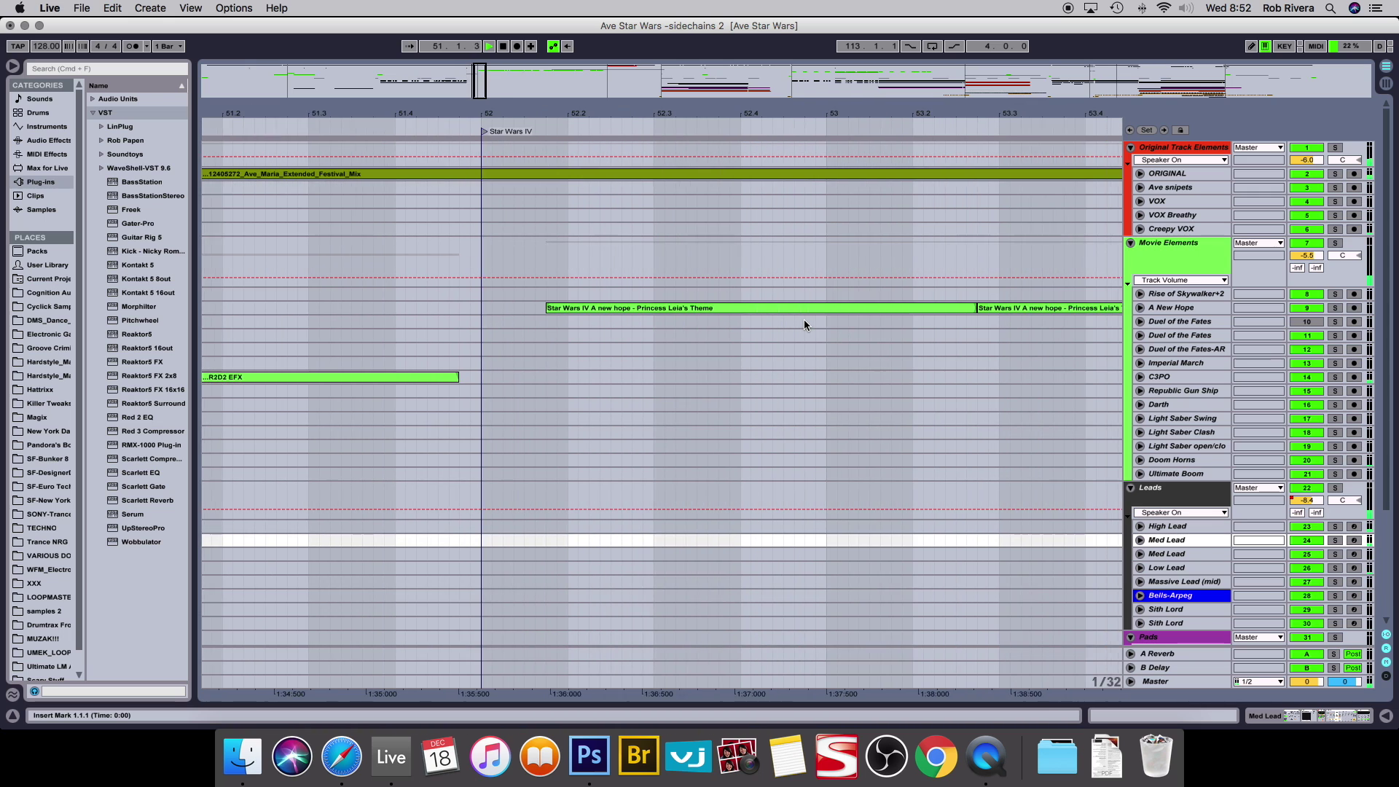
# Unfold the A New Hope track around the Star Wars IV locator to show its waveform and volume automation.
pyautogui.press('-')
pyautogui.press('-')
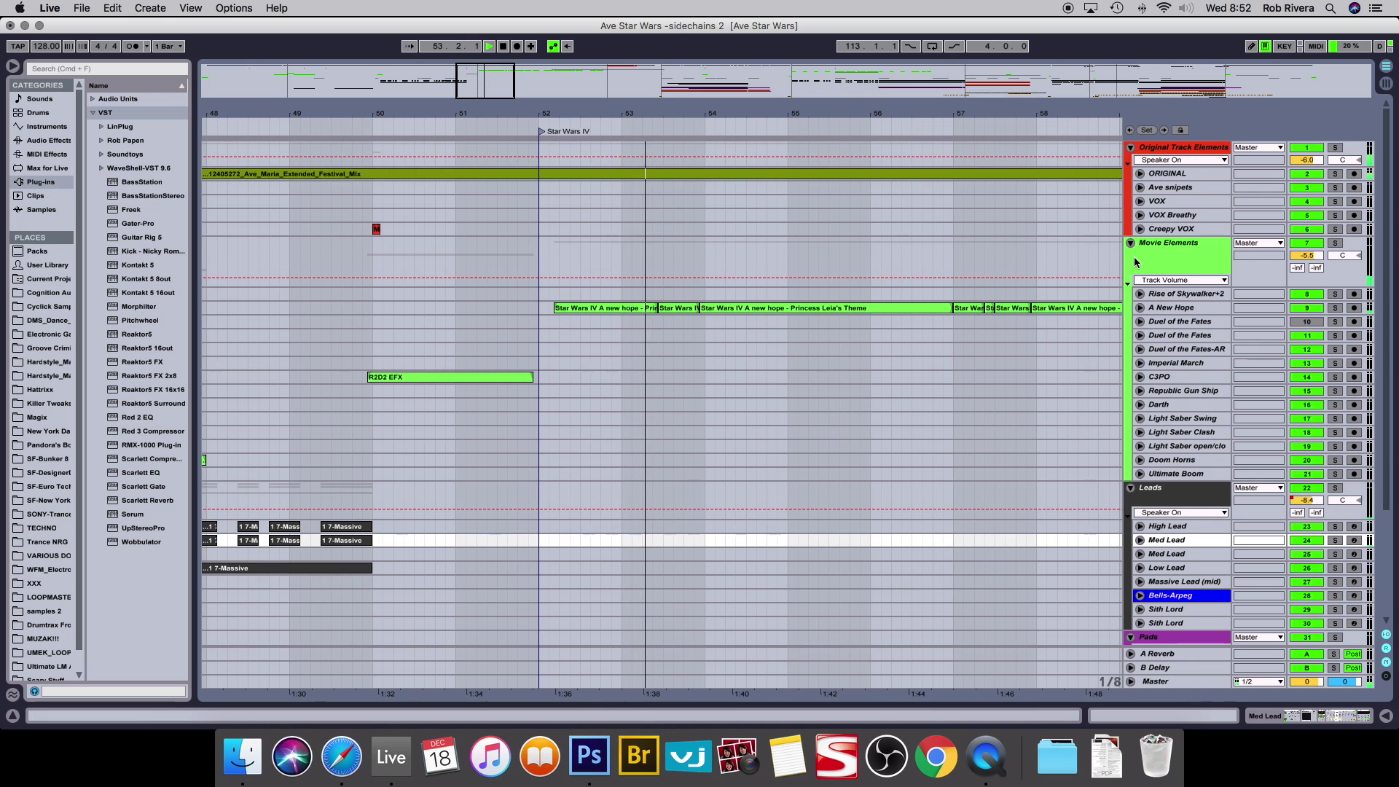
pyautogui.click(1140, 307)
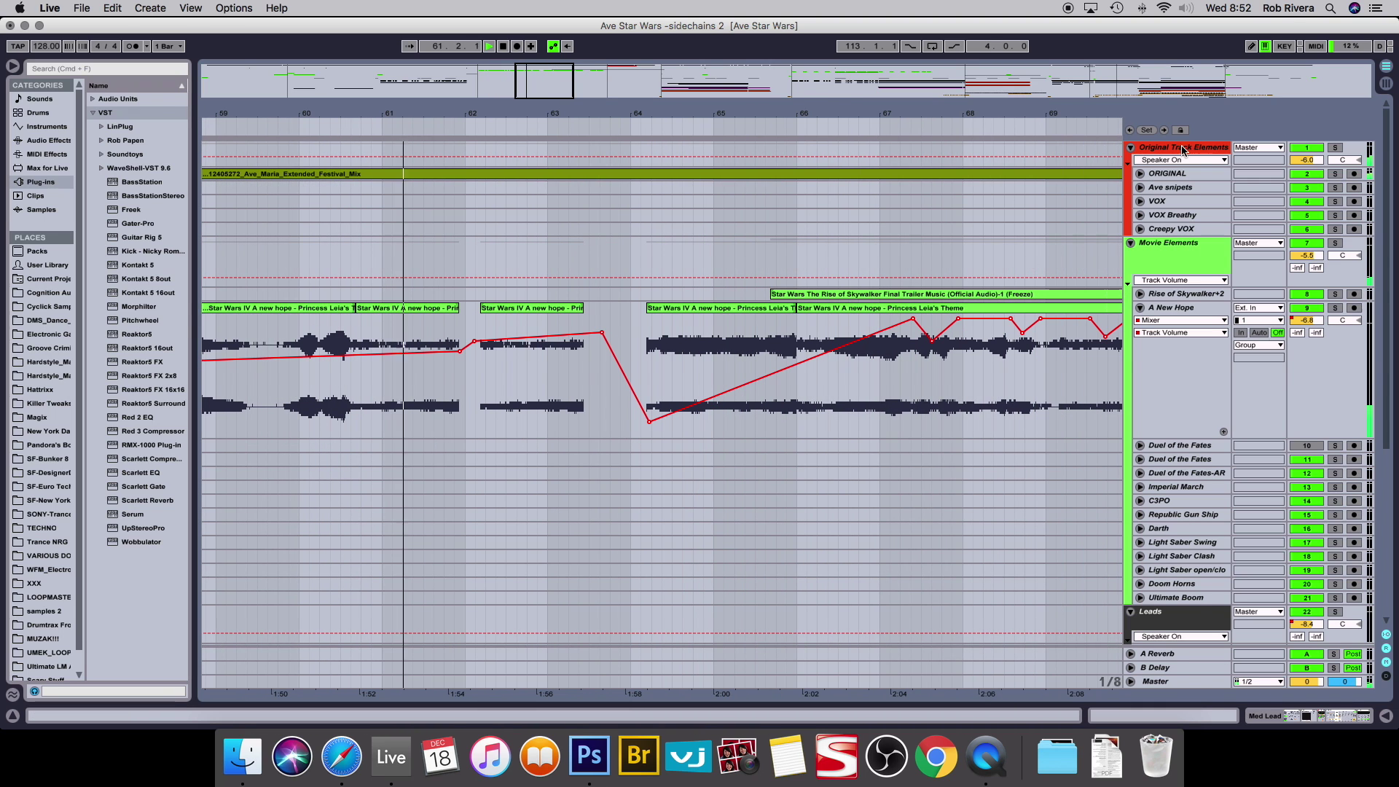
# Unfold the ORIGINAL and Rise of Skywalker+2 tracks to compare their waveforms alongside A New Hope.
pyautogui.click(1139, 174)
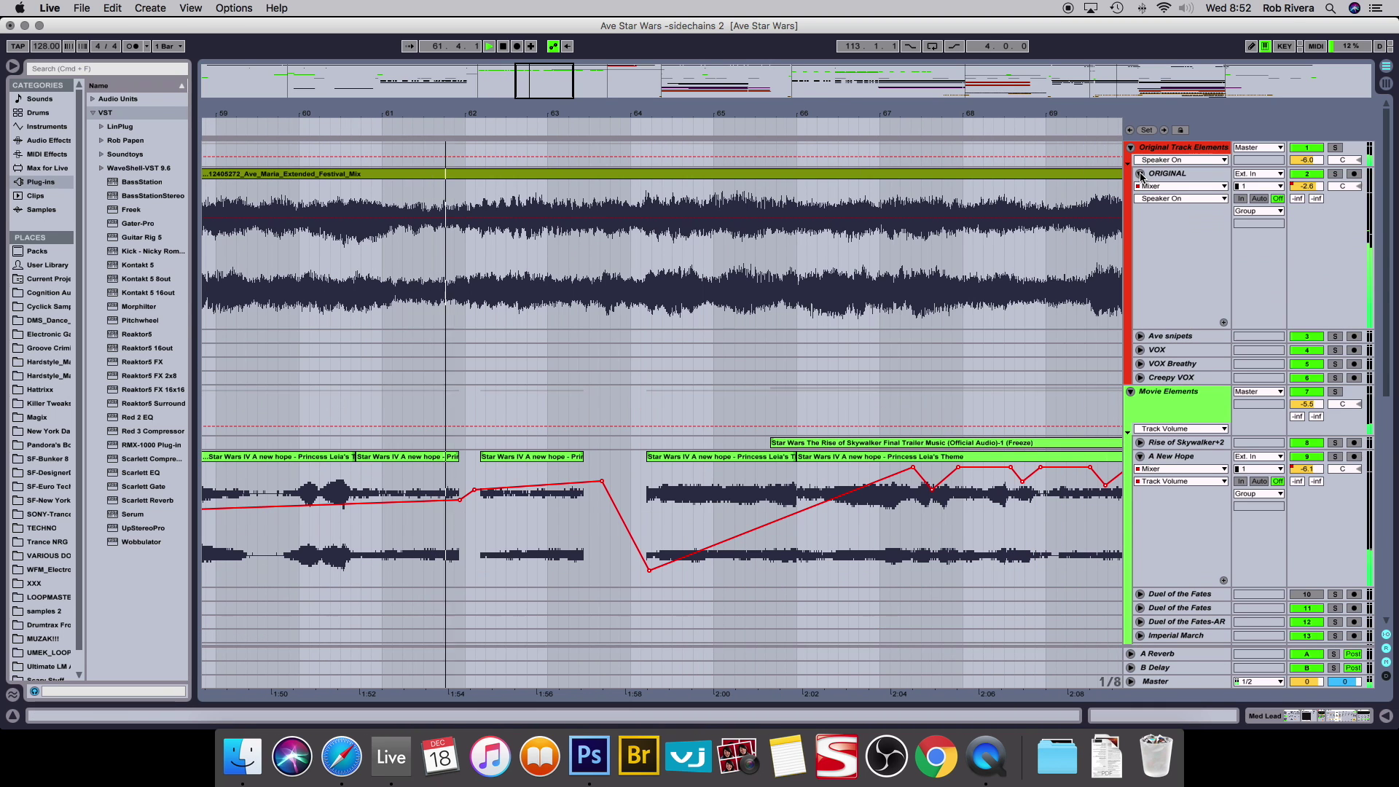
pyautogui.scroll(-3, 846, 351)
pyautogui.scroll(2, 846, 351)
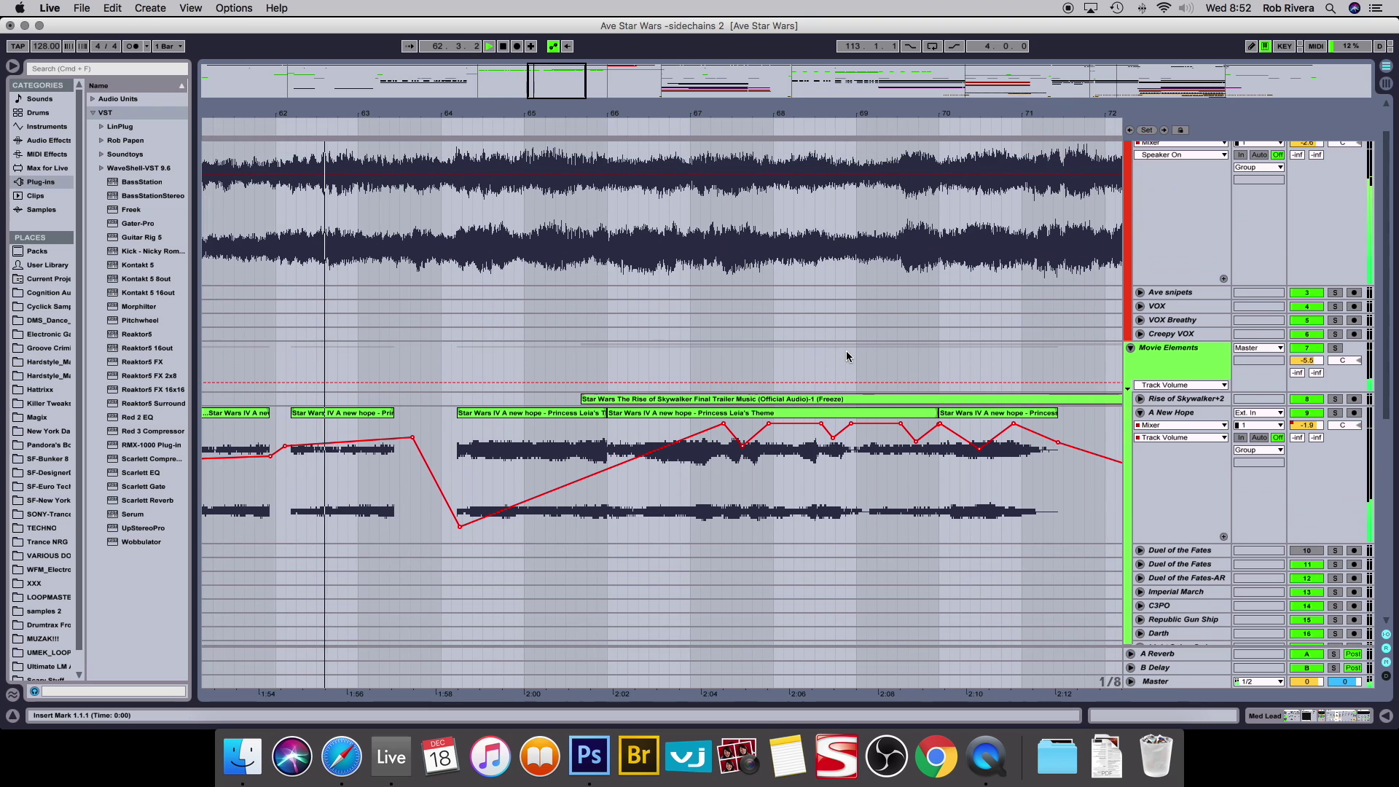
pyautogui.click(1140, 399)
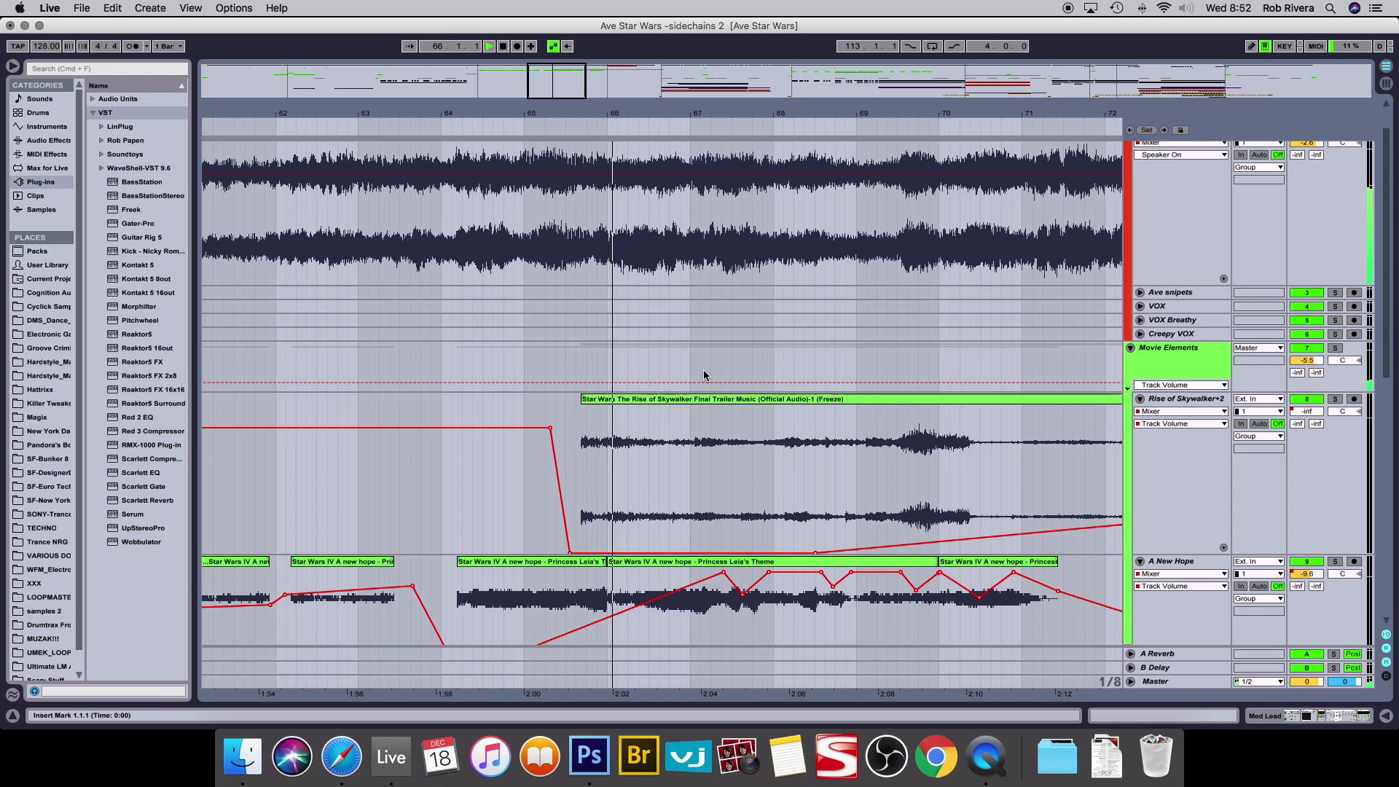
pyautogui.scroll(-4, 703, 375)
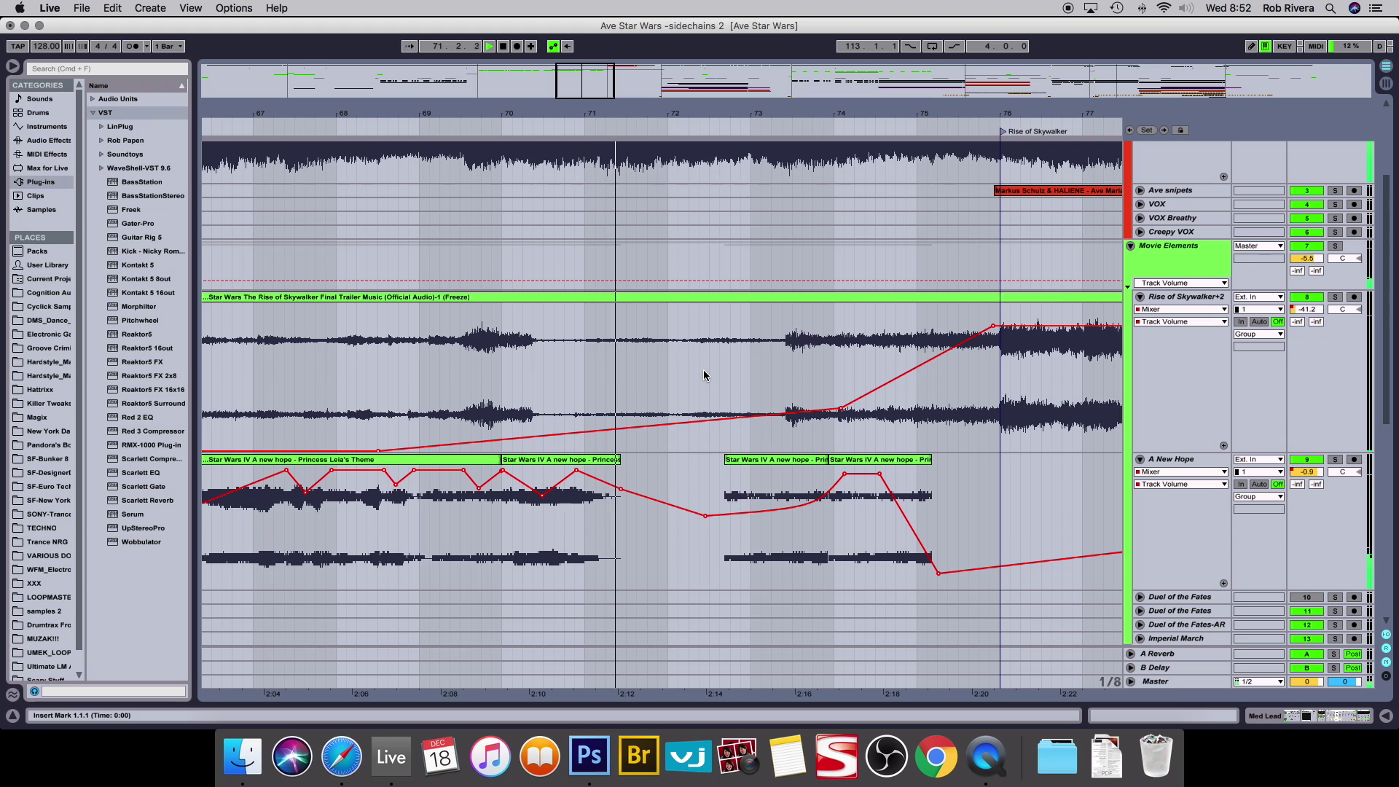
# Unfold the Ave snipets track at the Rise of Skywalker locator to show its waveform and pitch automation.
pyautogui.hscroll(8, 703, 374)
pyautogui.scroll(1, 703, 374)
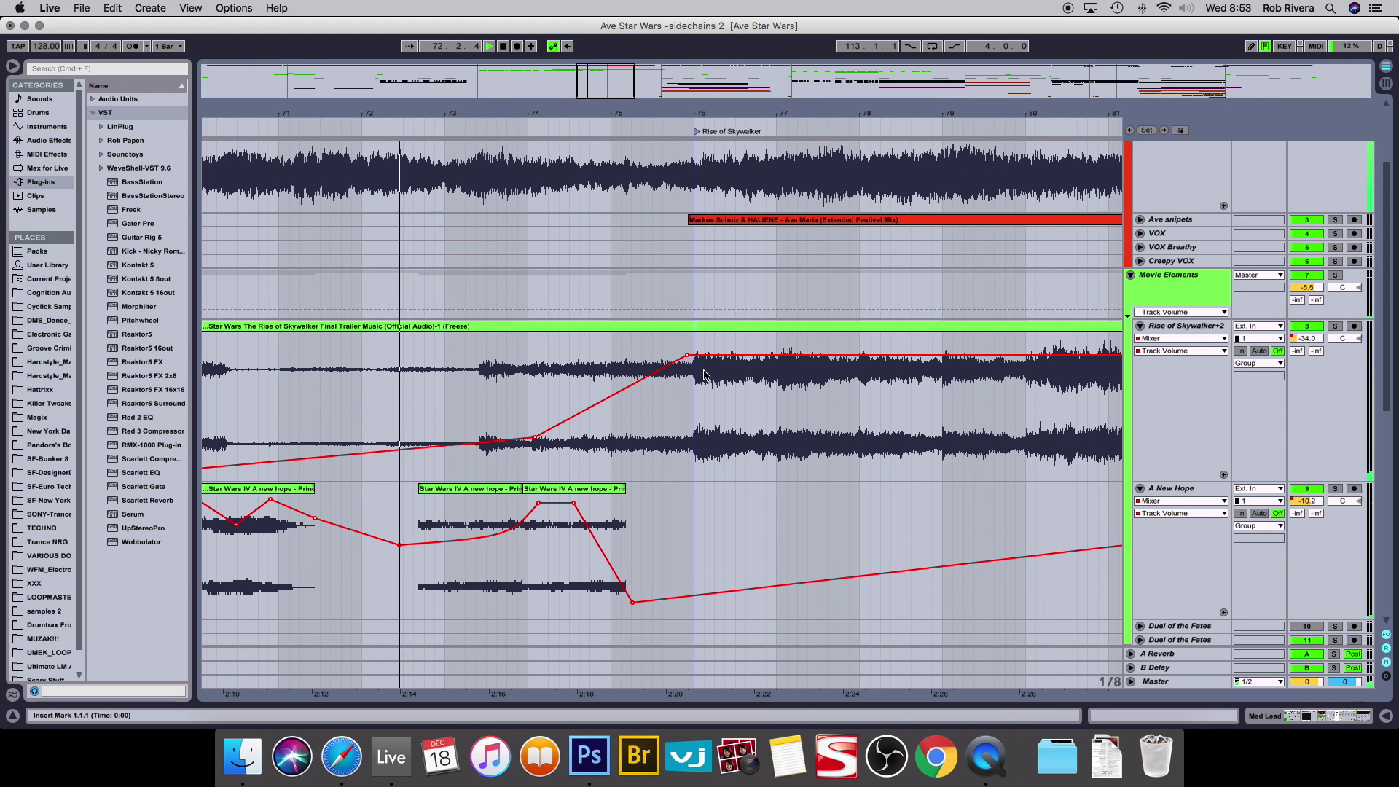
pyautogui.click(1140, 220)
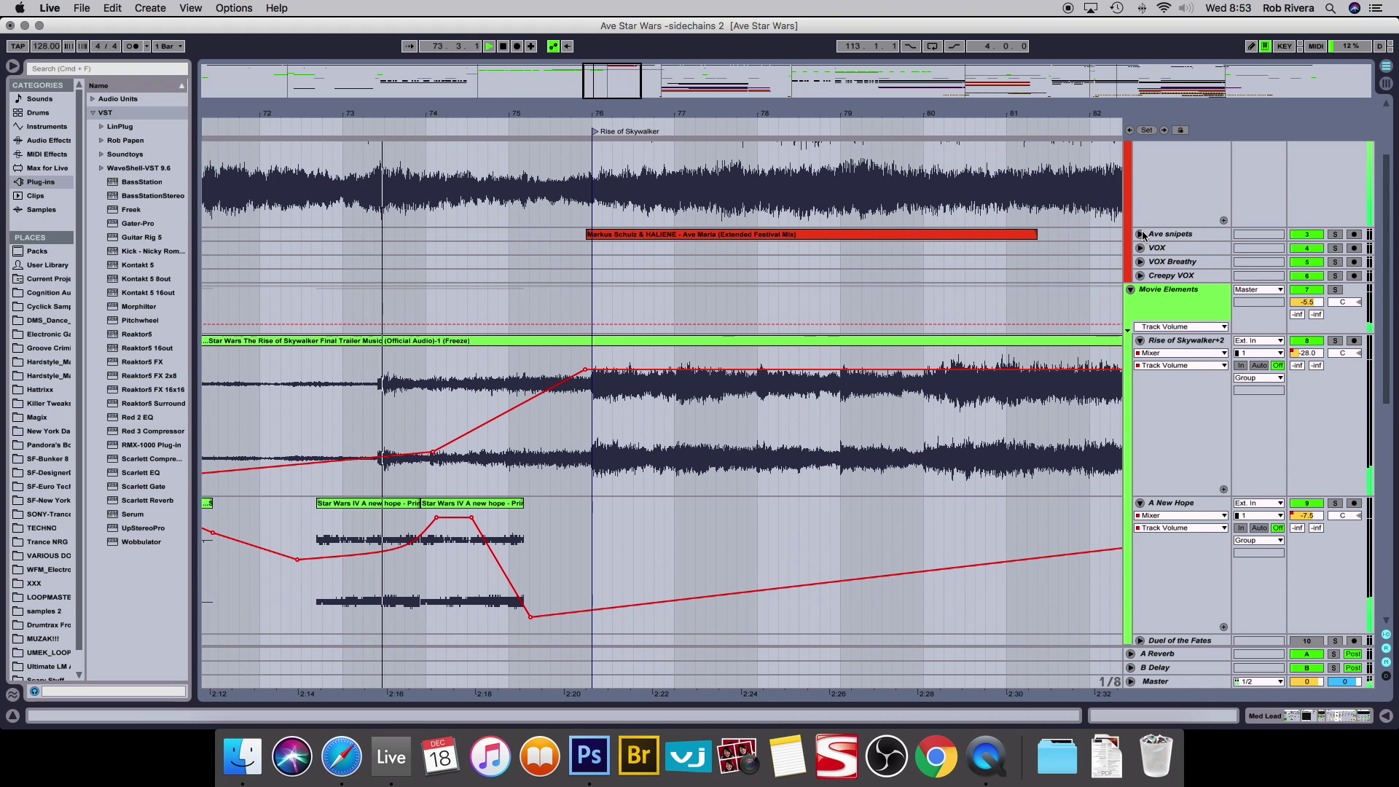
pyautogui.scroll(-3, 839, 368)
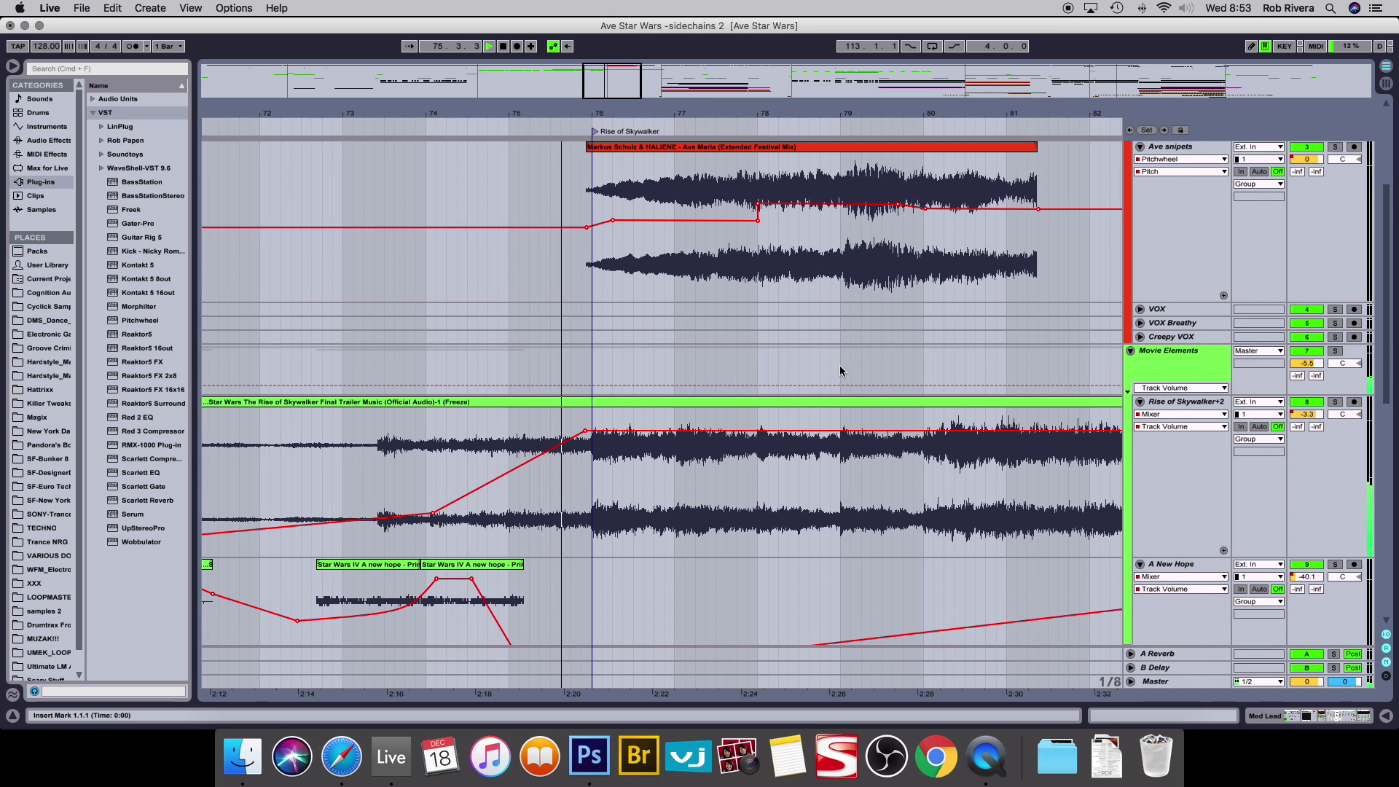
# Fold the A New Hope track and follow the Ave snipets and Rise of Skywalker+2 clips through playback.
pyautogui.click(1140, 565)
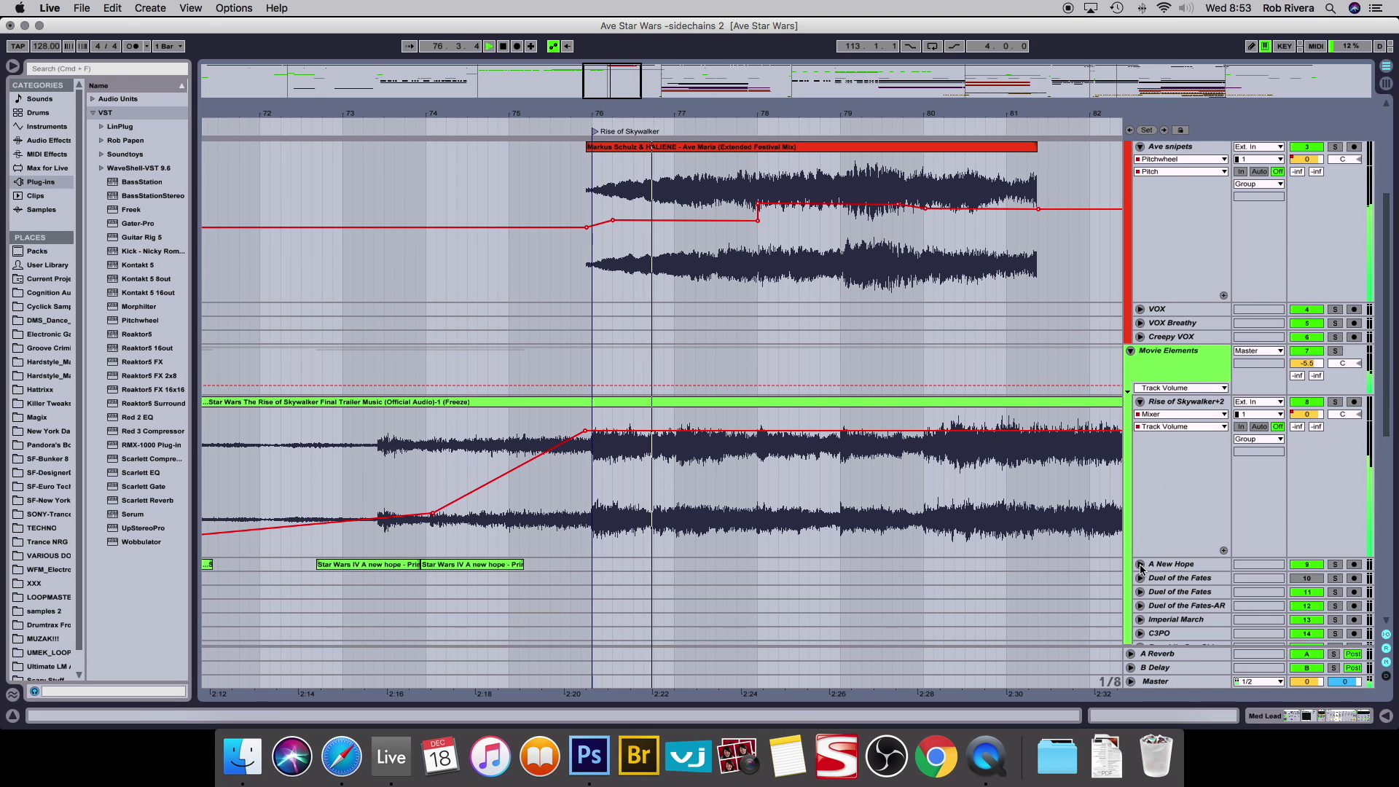
pyautogui.scroll(1, 1138, 423)
pyautogui.click(1138, 417)
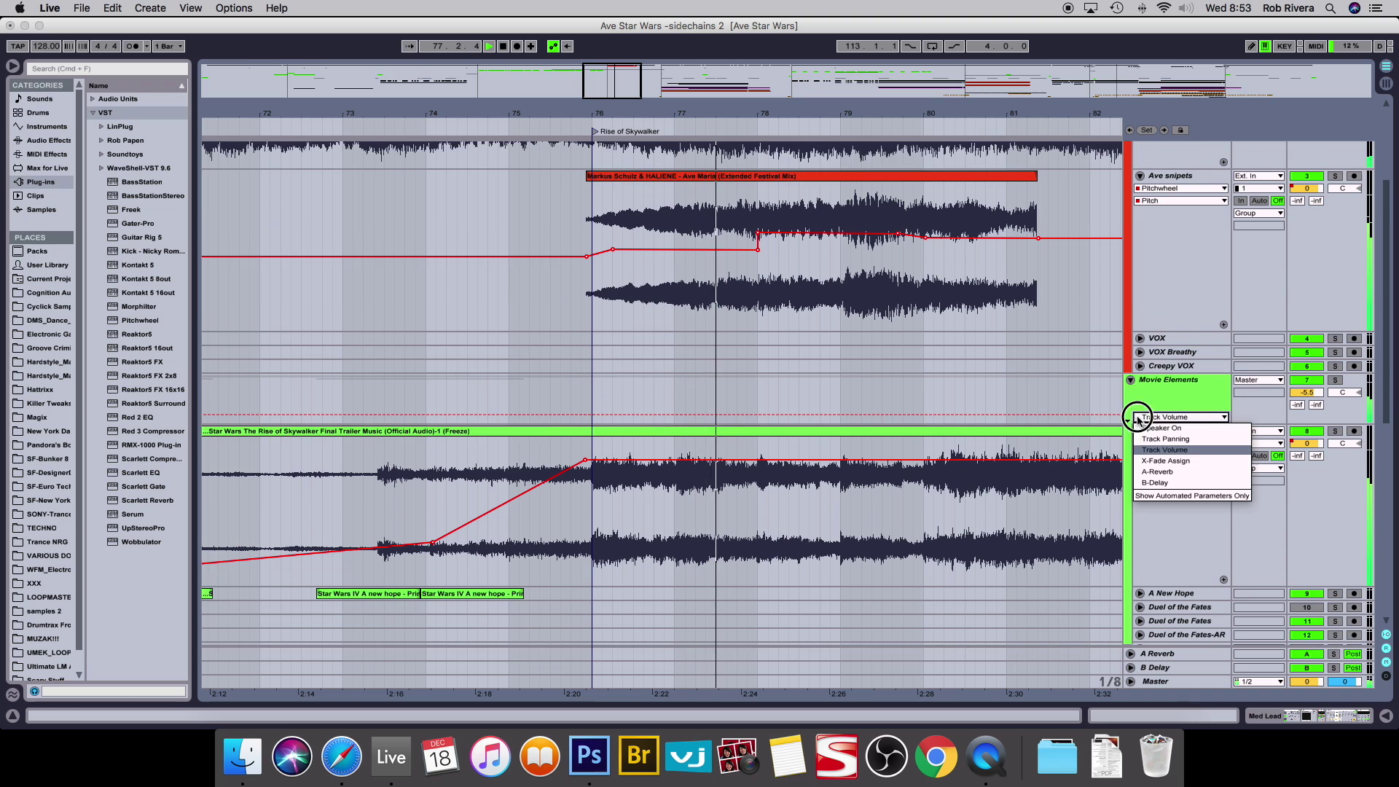
pyautogui.click(1063, 417)
pyautogui.scroll(2, 1040, 395)
pyautogui.hscroll(5, 1040, 395)
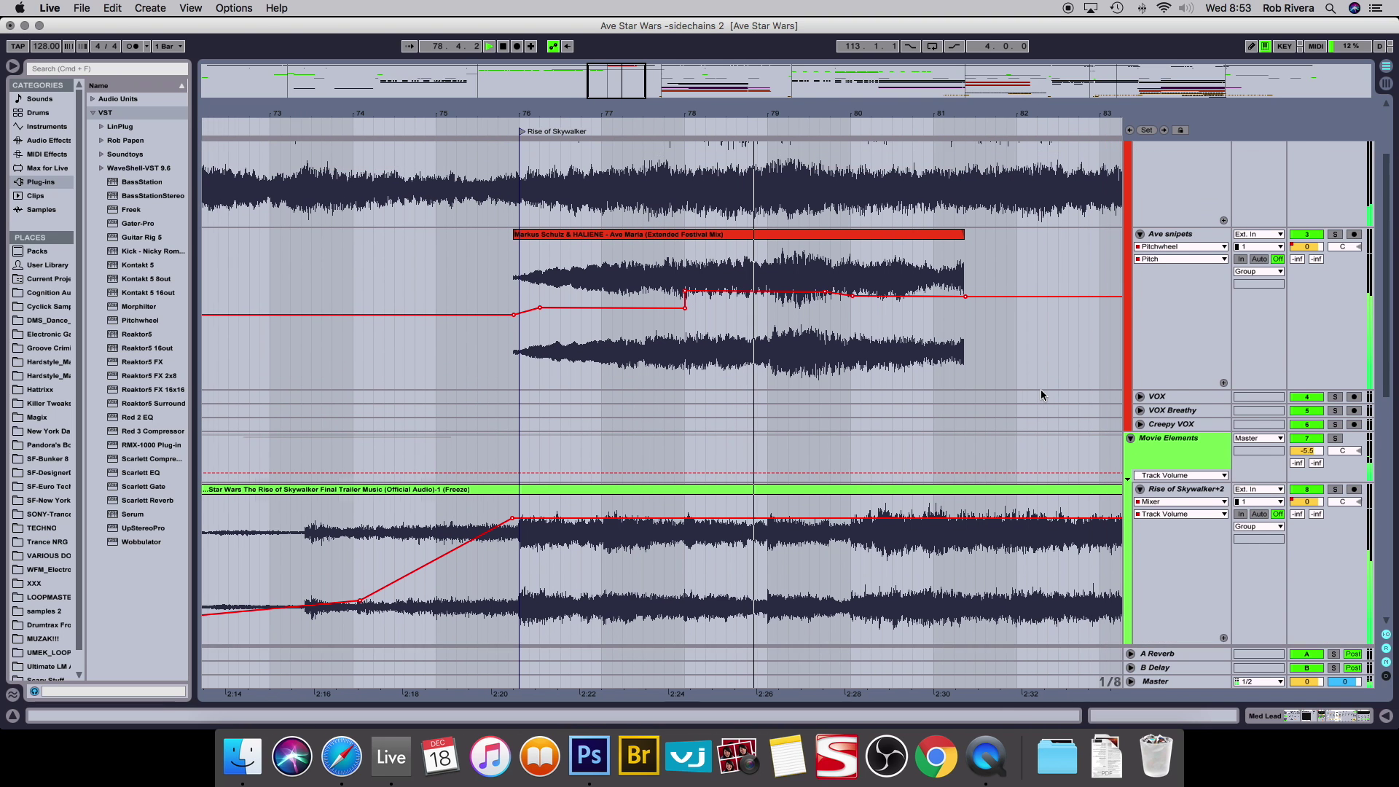
pyautogui.hscroll(5, 1040, 395)
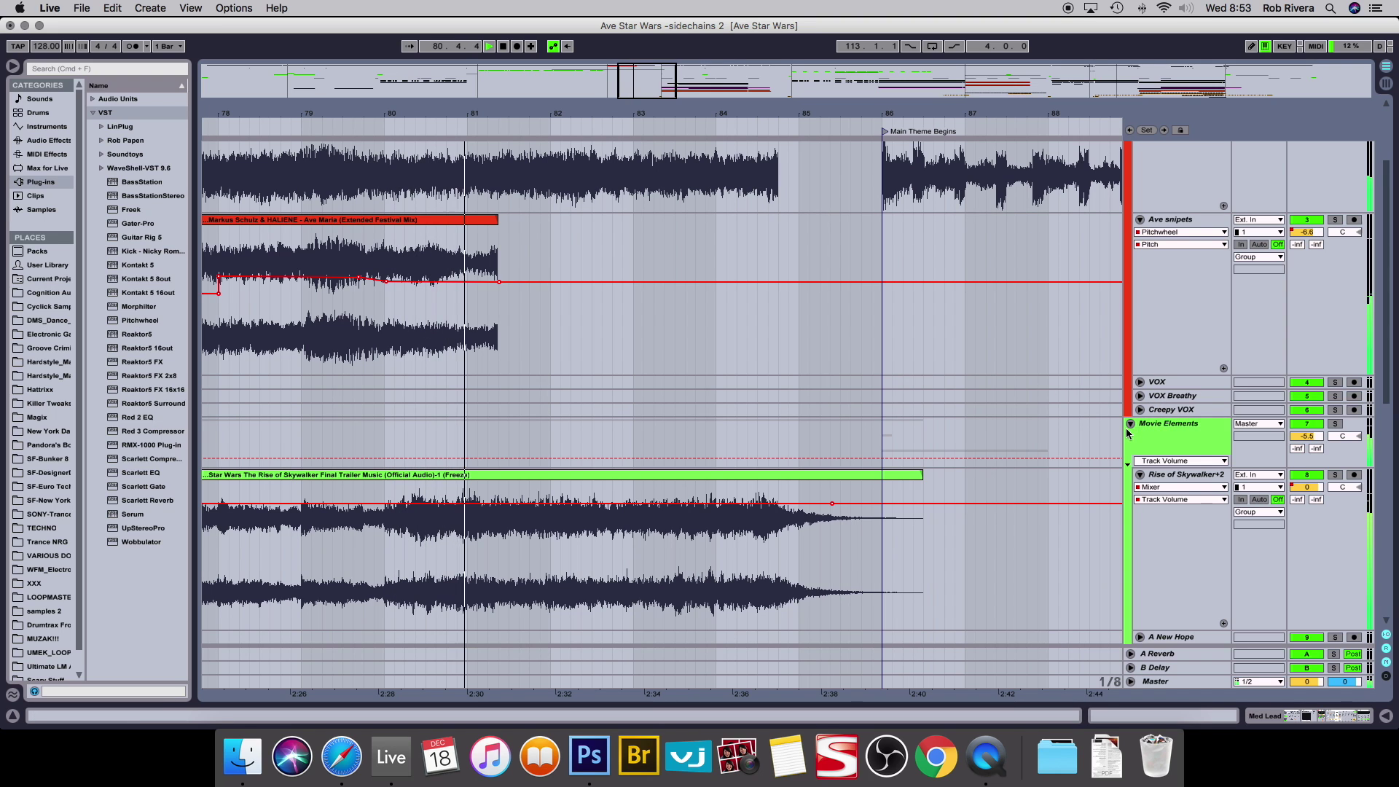
# Fold the Ave snipets and ORIGINAL tracks ahead of the Main Theme Begins locator.
pyautogui.click(1139, 219)
pyautogui.scroll(3, 1074, 195)
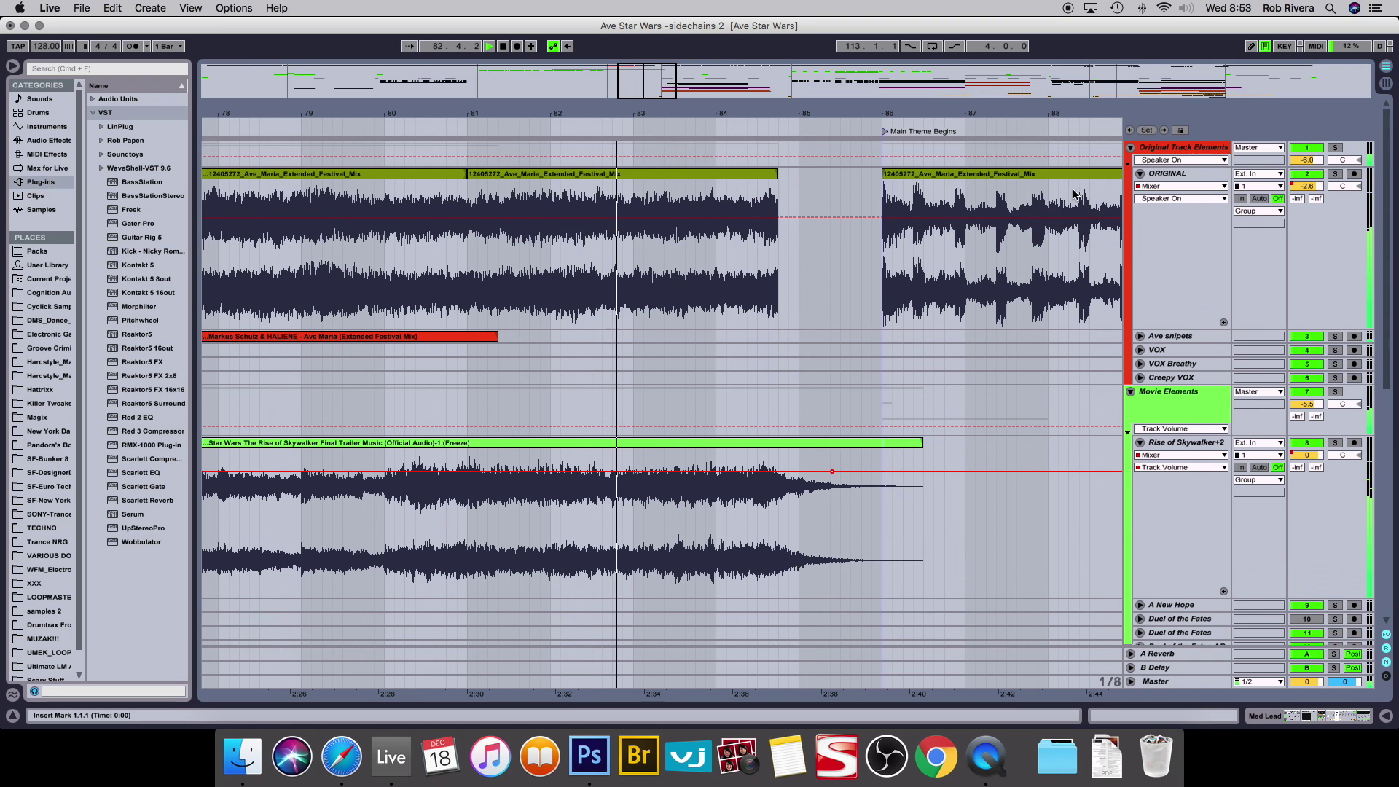
pyautogui.click(1140, 174)
pyautogui.hscroll(3, 912, 324)
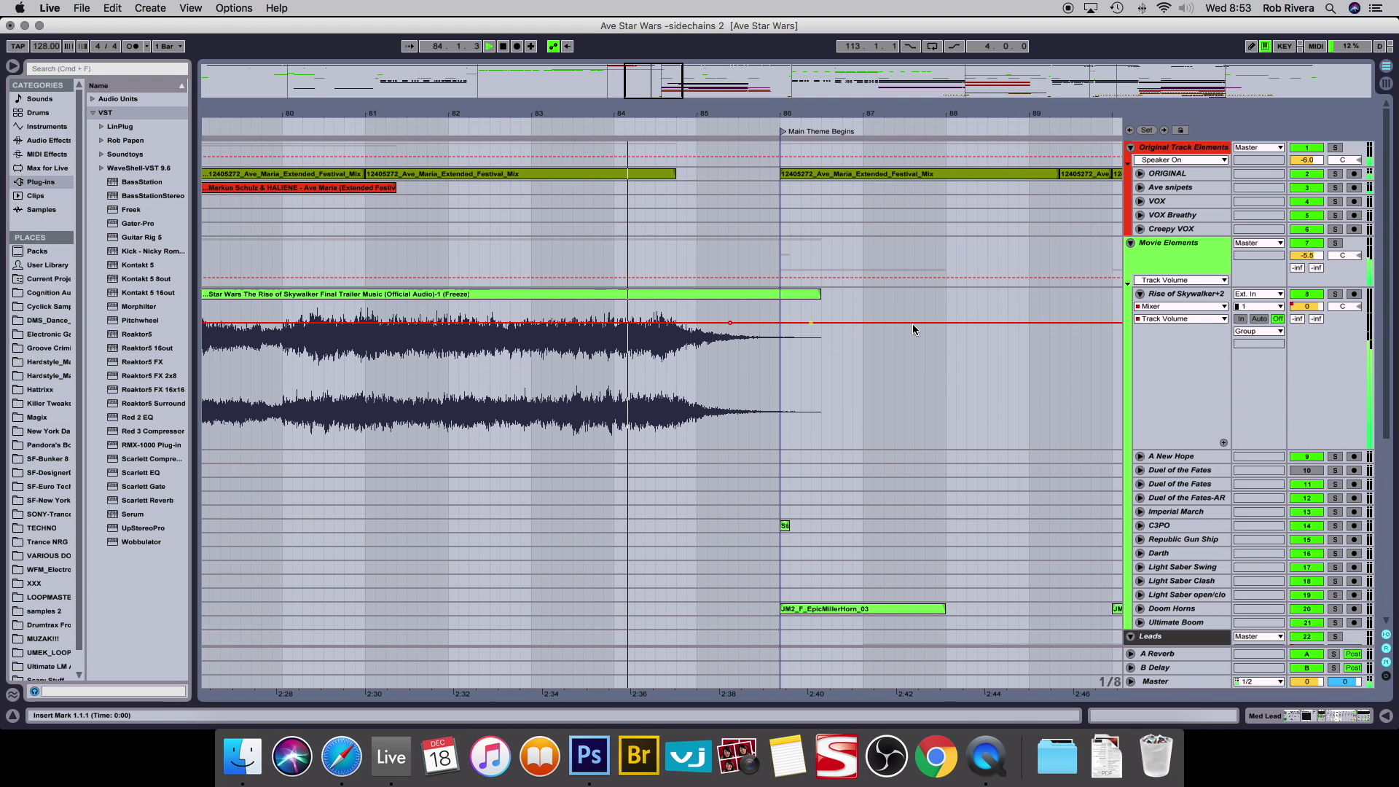
# Unfold the Pianos and Percussion groups to show their tracks in the Main Theme Begins section.
pyautogui.scroll(-8, 858, 463)
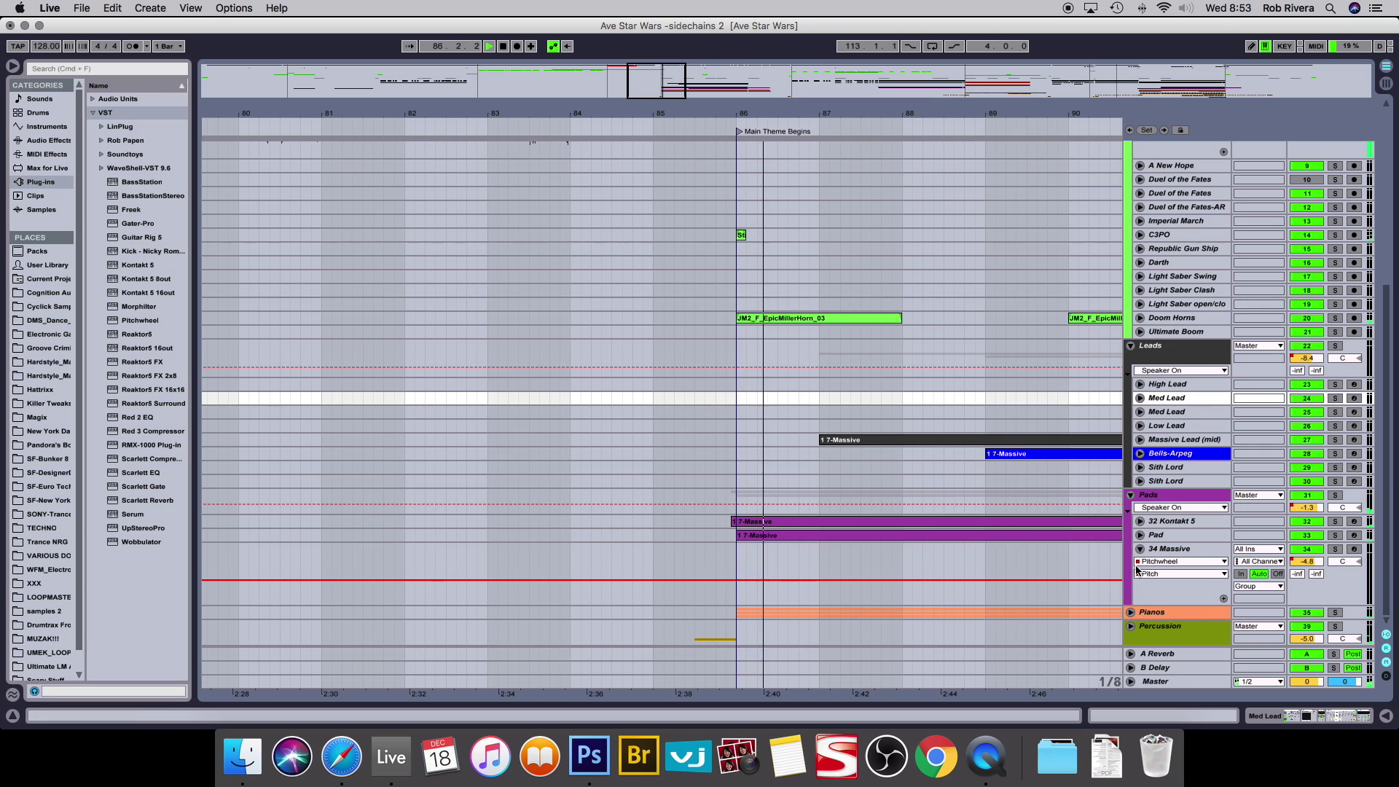
pyautogui.click(1130, 612)
pyautogui.scroll(-2, 1046, 551)
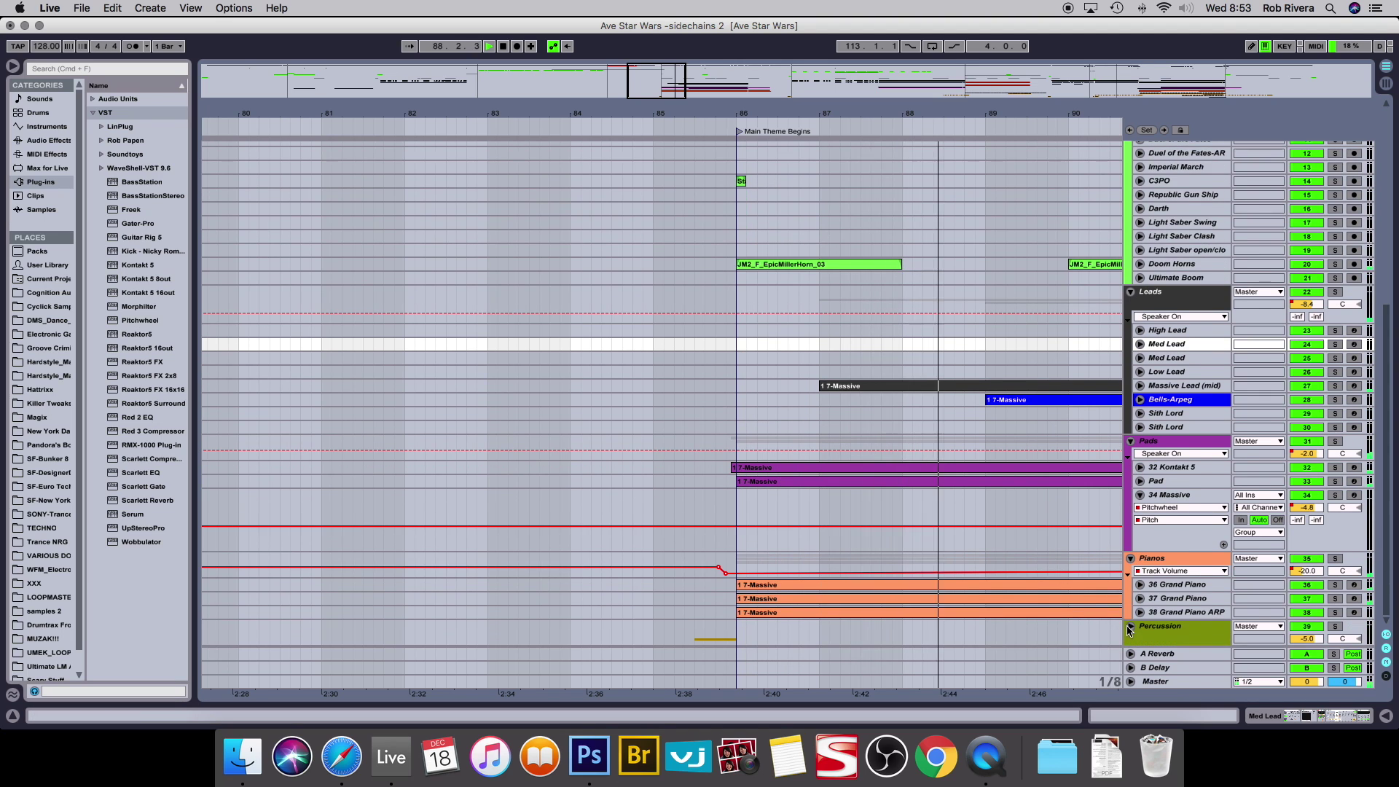
pyautogui.scroll(9, 1029, 522)
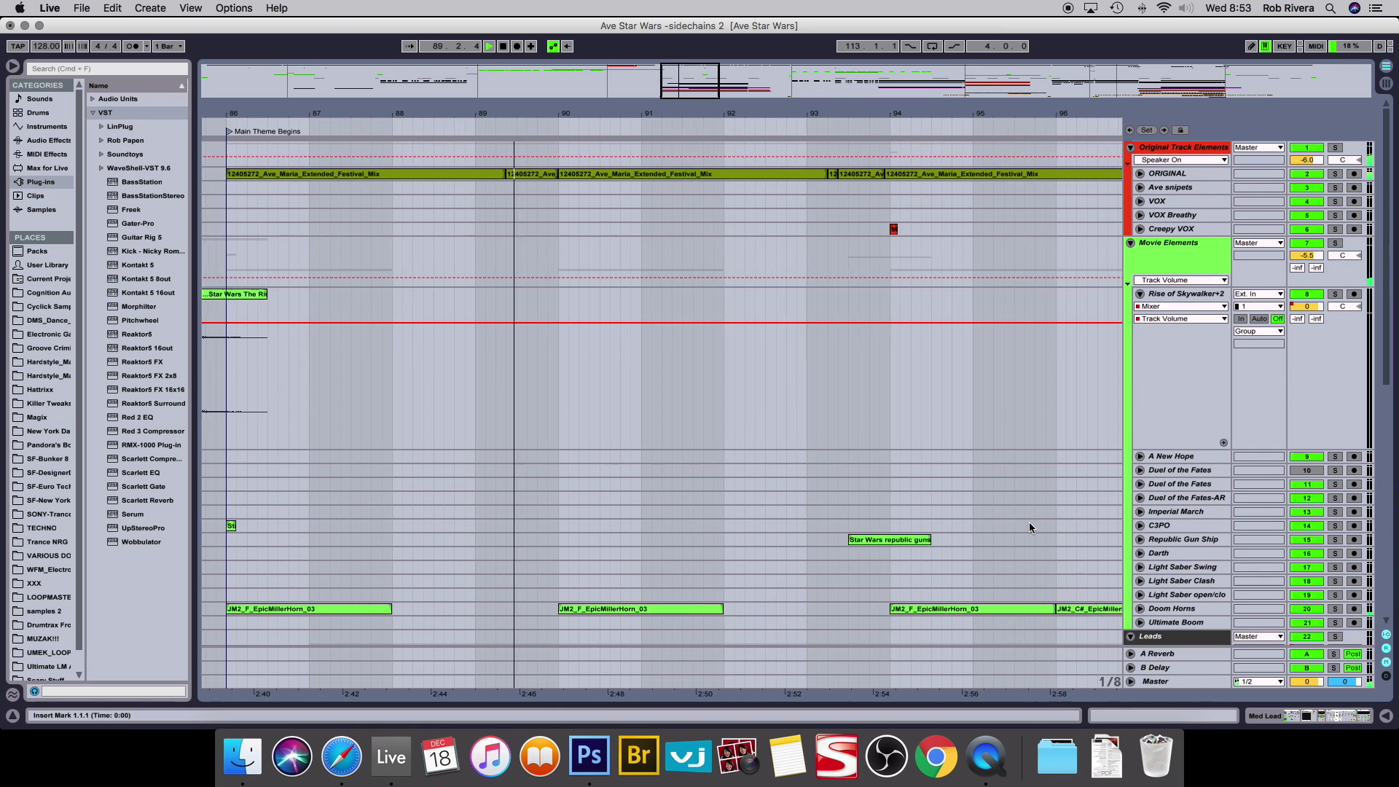
pyautogui.scroll(-9, 1029, 522)
pyautogui.scroll(-1, 1028, 522)
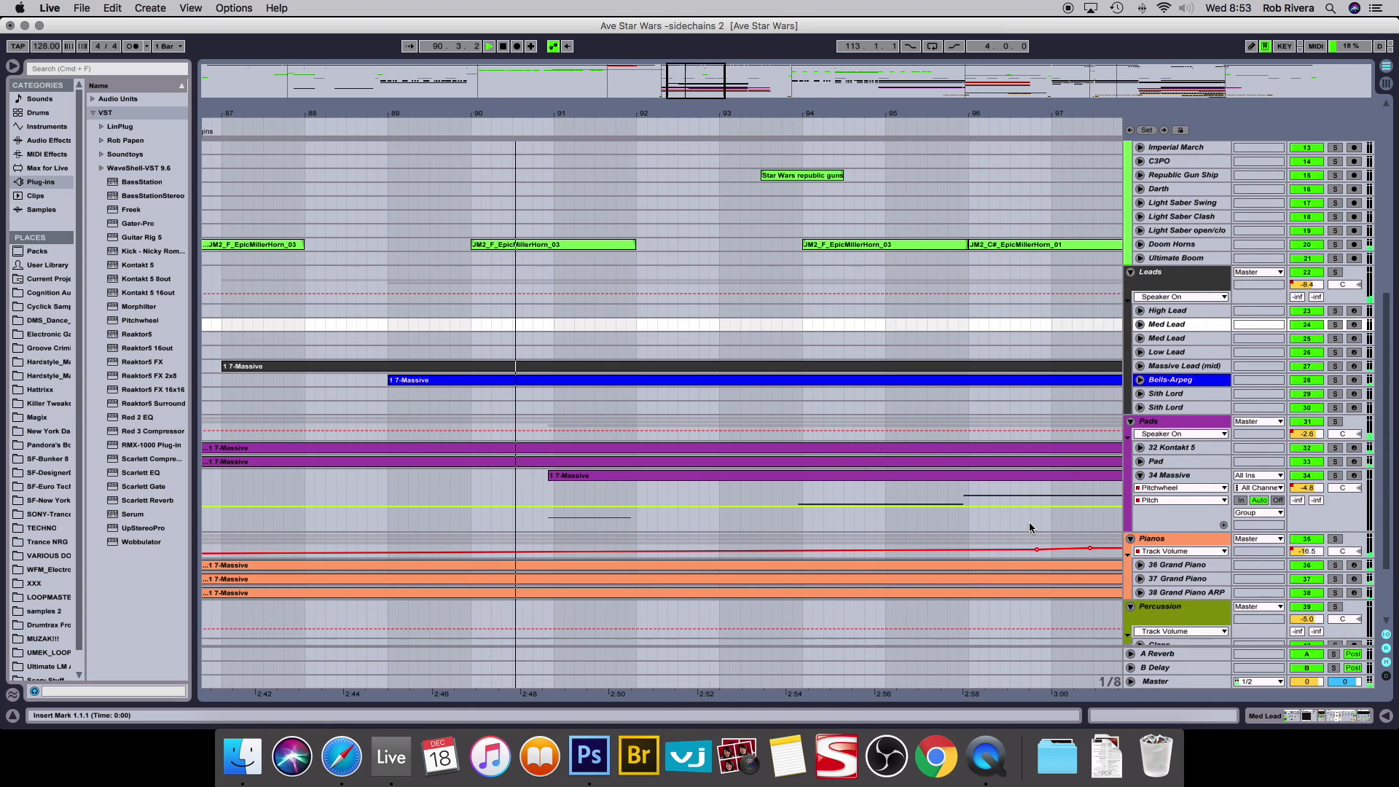
# Unfold the Bells-Arpeg track to view its notes and volume automation, and briefly check Session View before returning to Arrangement View.
pyautogui.click(1139, 379)
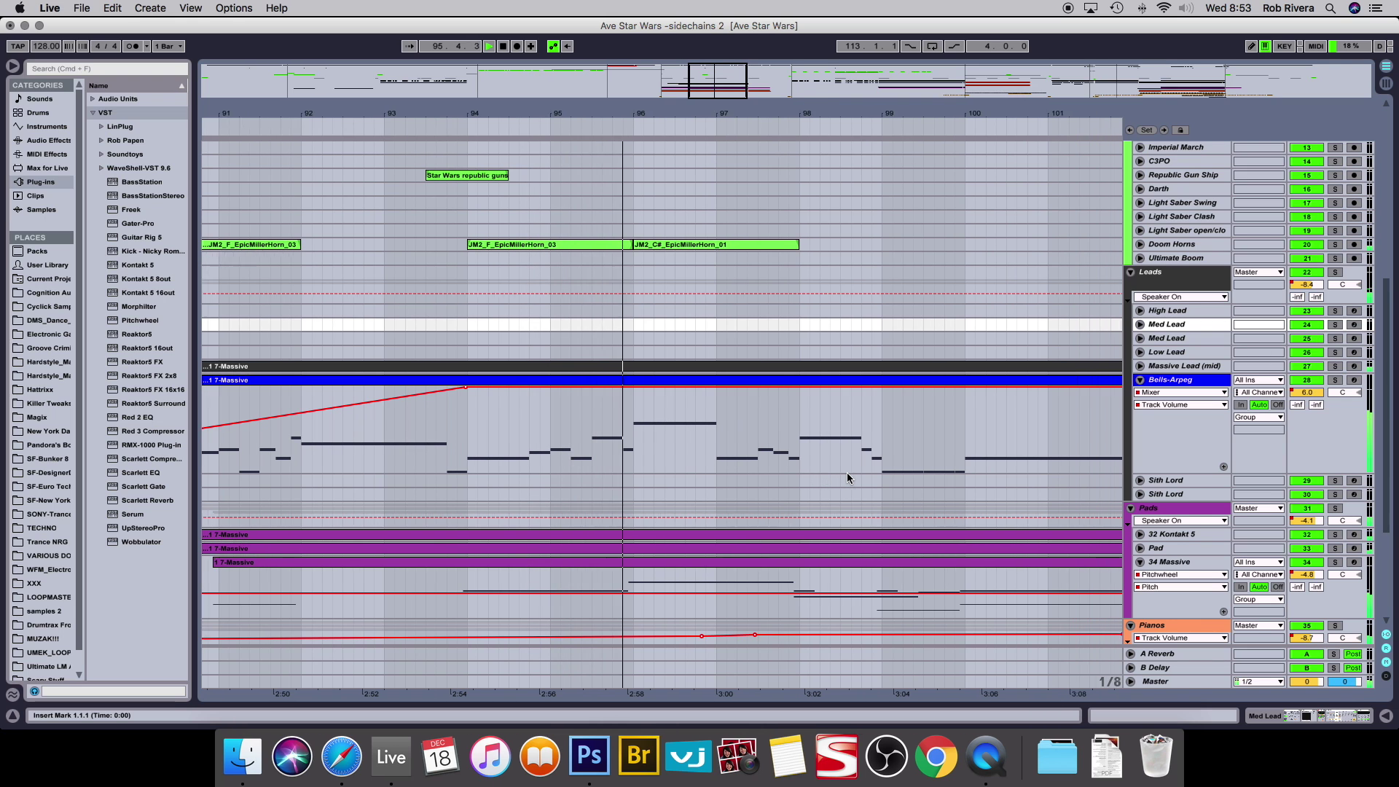
pyautogui.press('Tab')
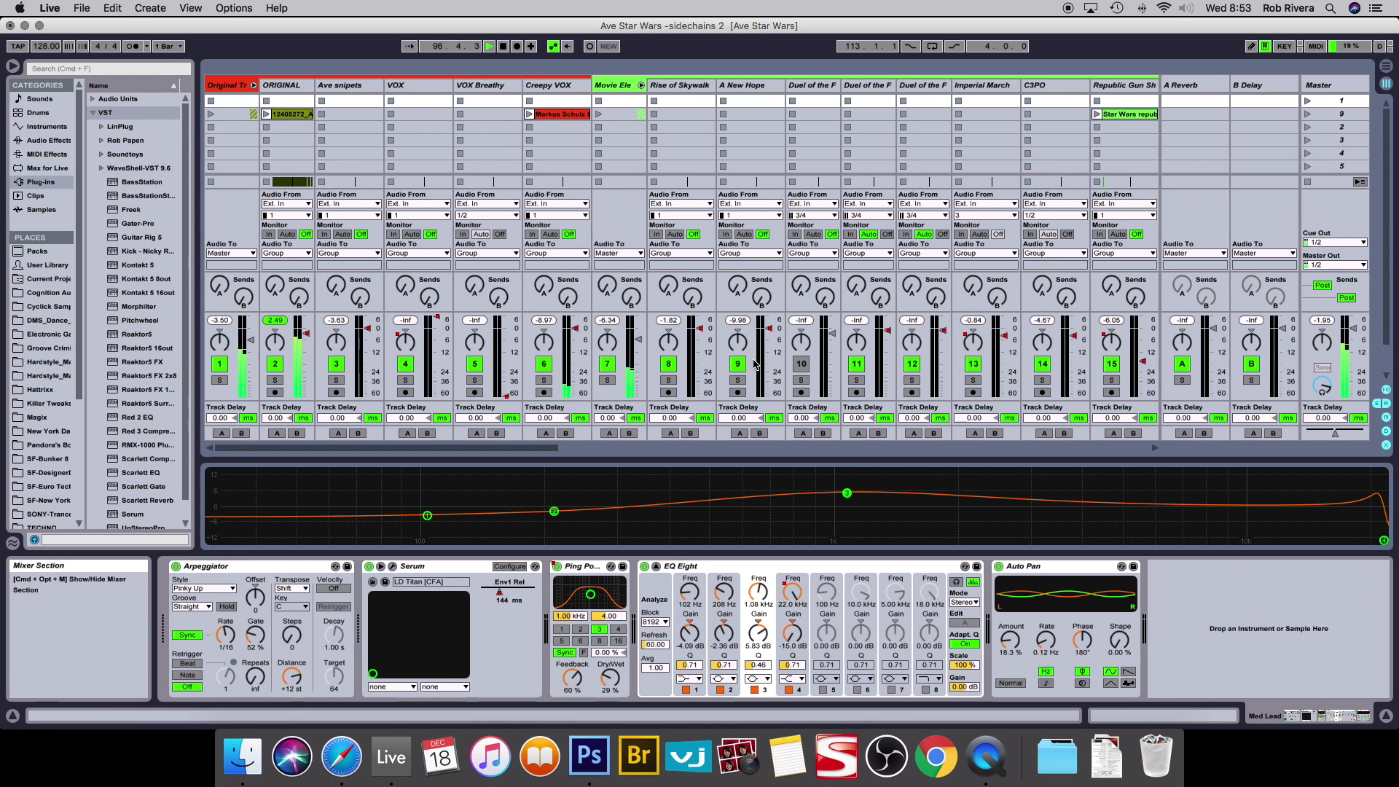
pyautogui.hscroll(10, 754, 365)
pyautogui.hscroll(5, 754, 365)
pyautogui.press('Tab')
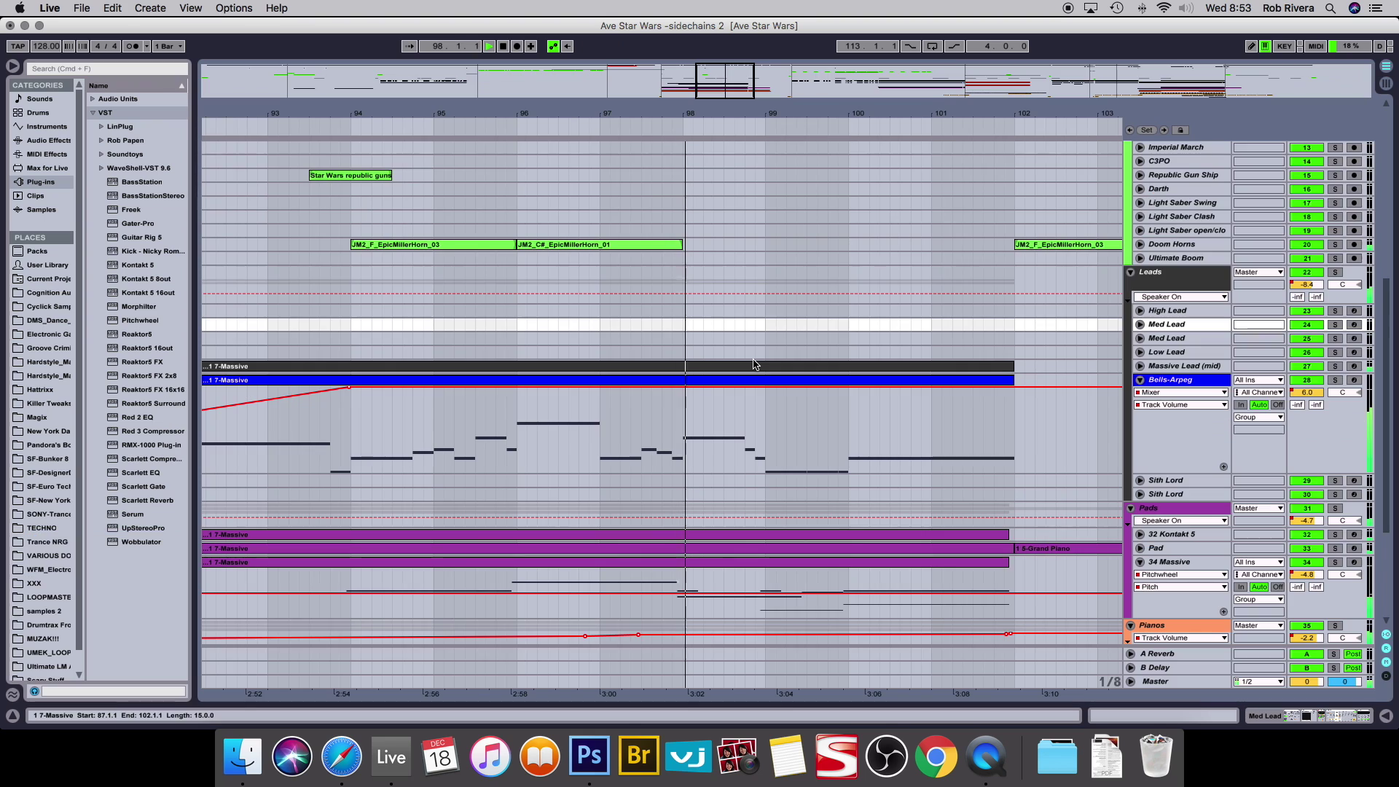
# Check the mixer channels of the lead and pad tracks in Session View and return to Arrangement View.
pyautogui.hscroll(6, 769, 418)
pyautogui.scroll(1, 769, 419)
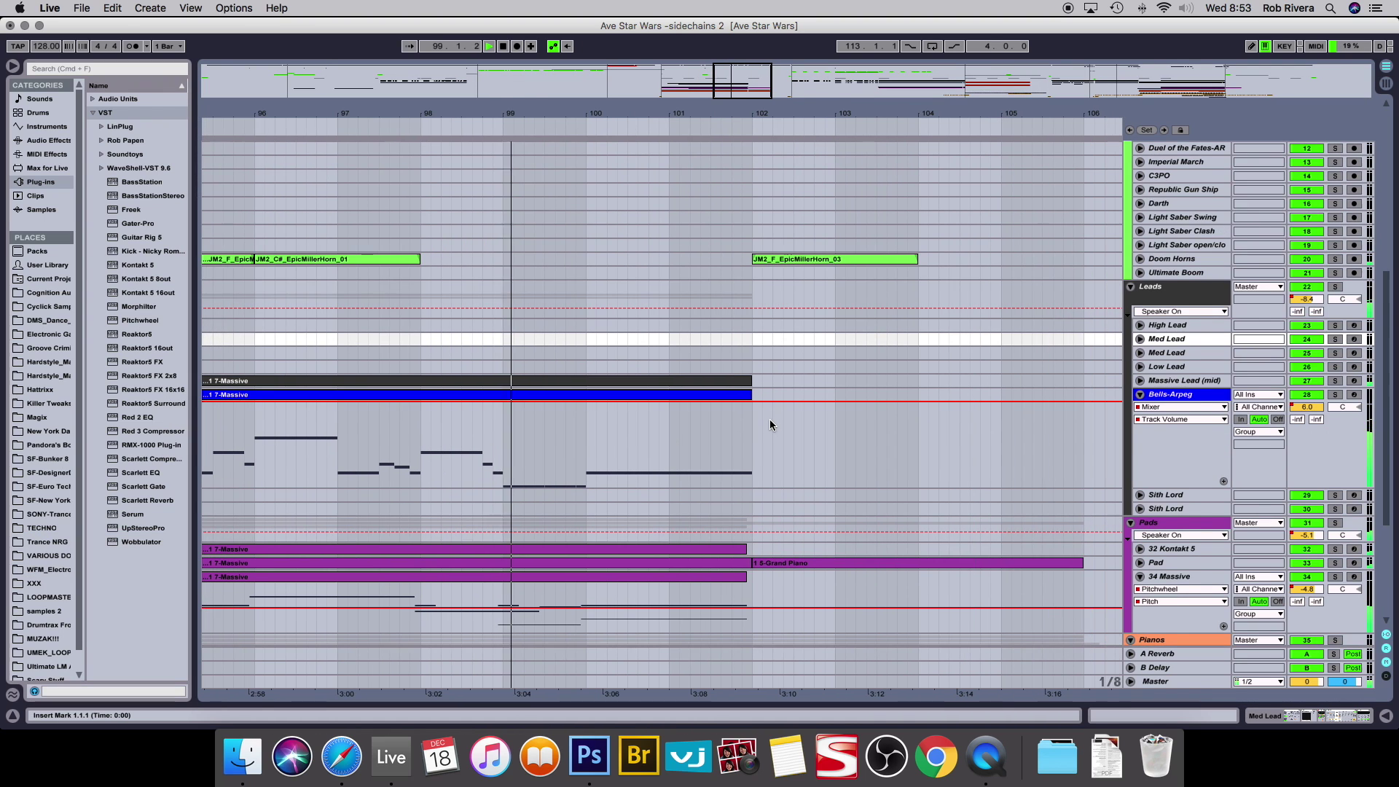
pyautogui.press('Tab')
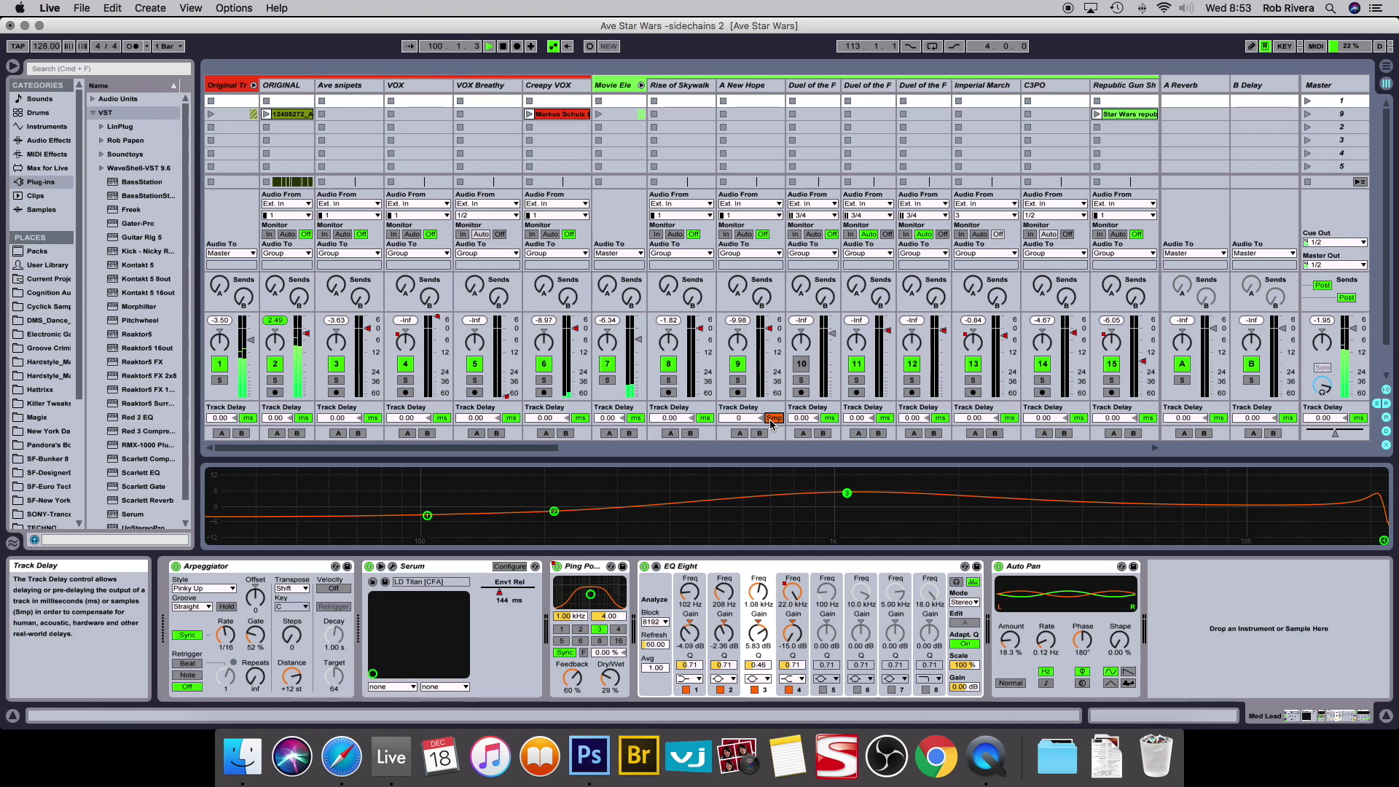
pyautogui.hscroll(15, 766, 373)
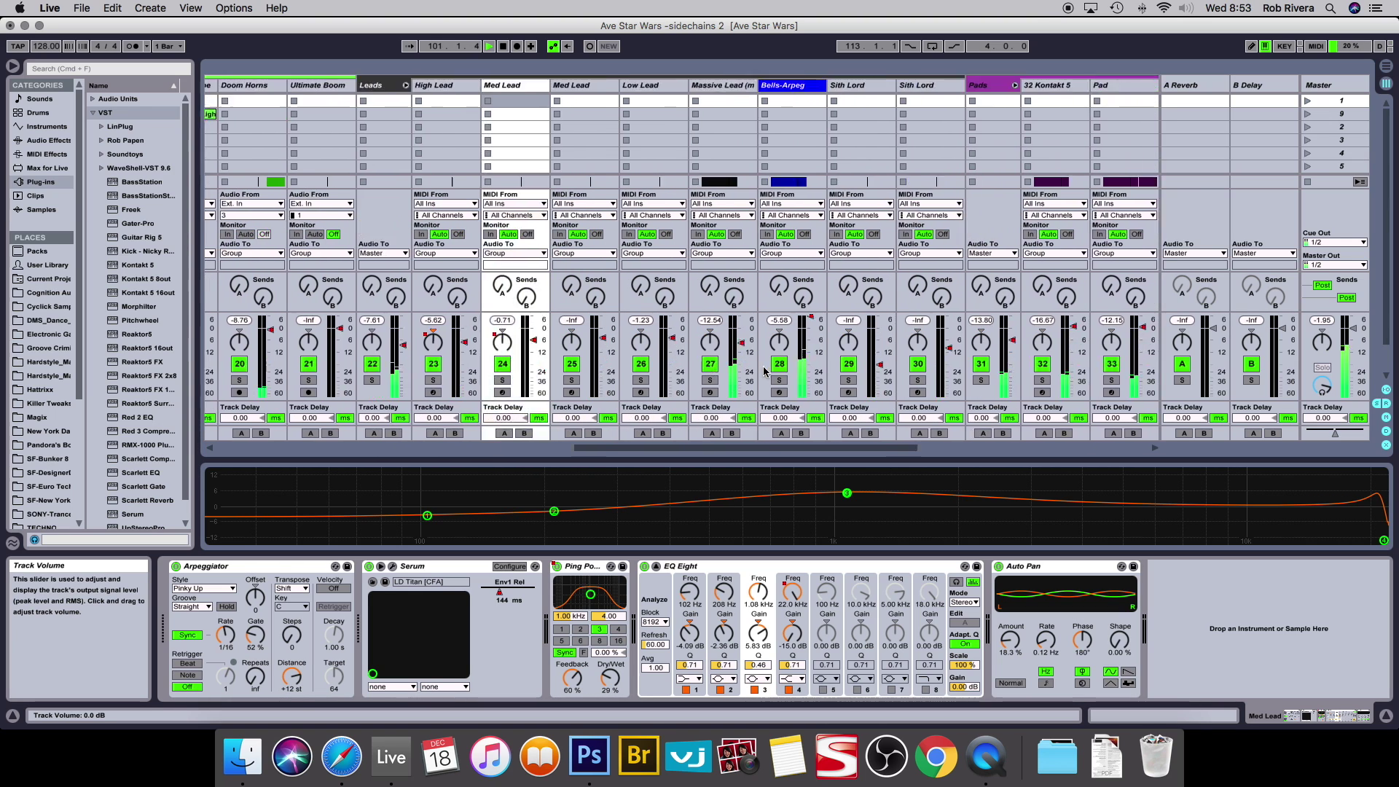
pyautogui.press('Tab')
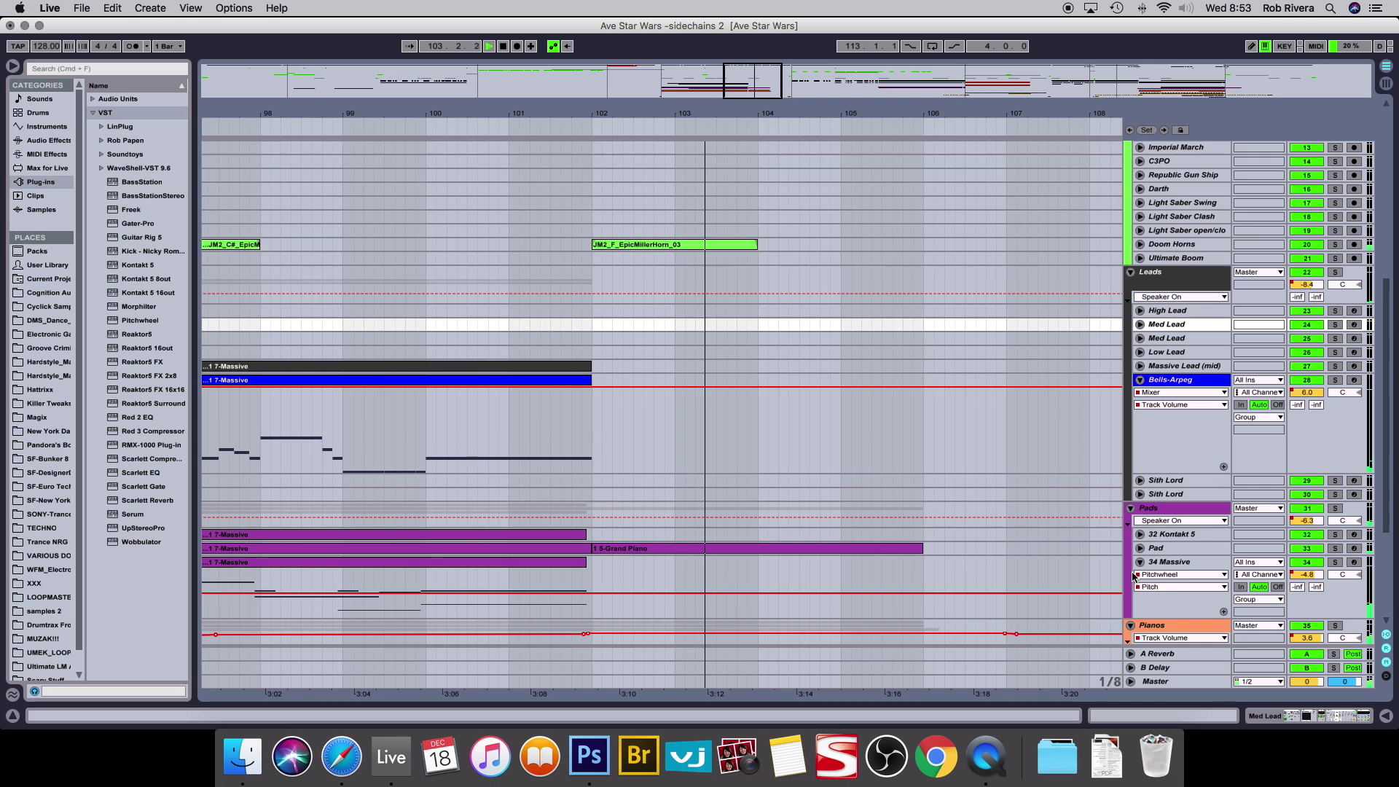
# Unfold the 36 Grand Piano track in the Pianos group to glance at its clips, and fold it again.
pyautogui.scroll(-5, 1085, 519)
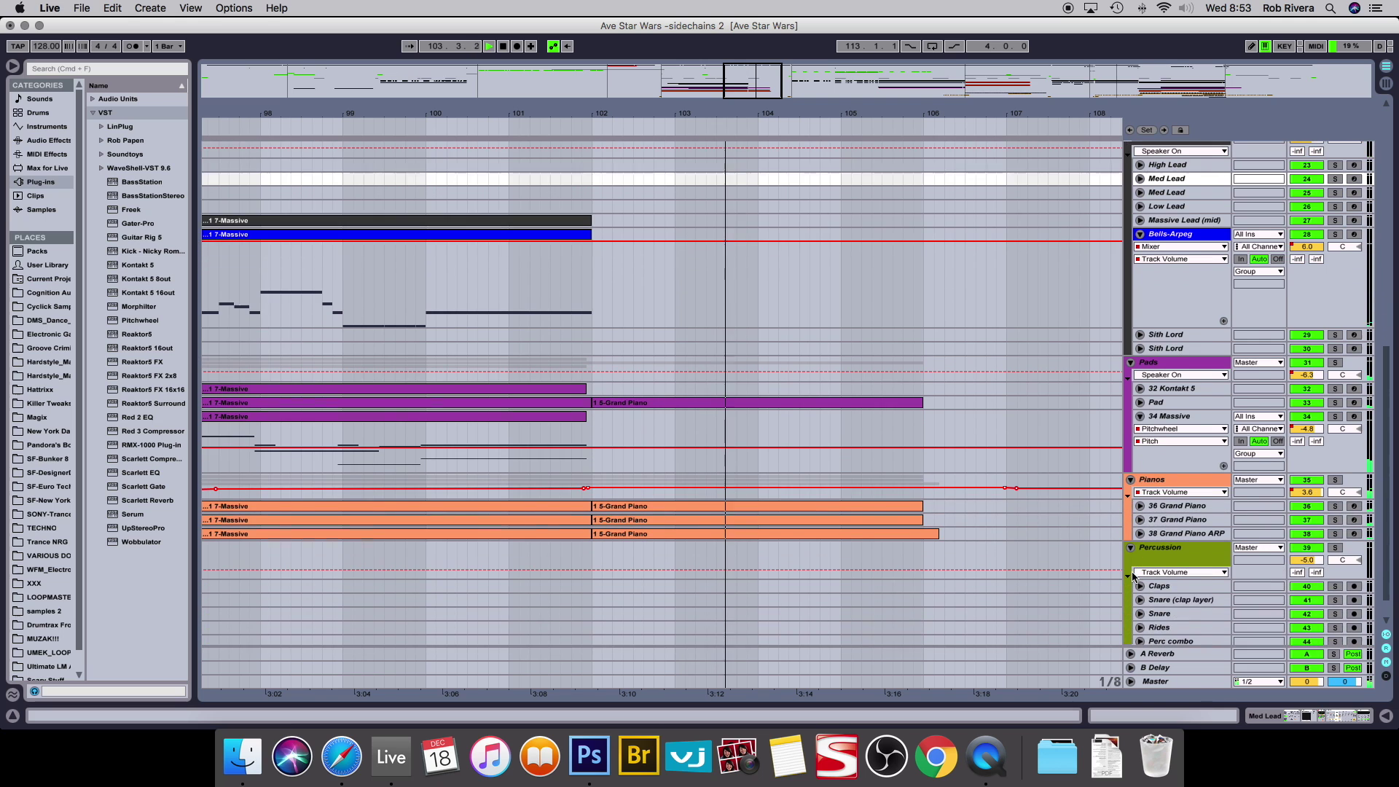
pyautogui.click(1140, 506)
pyautogui.click(1140, 508)
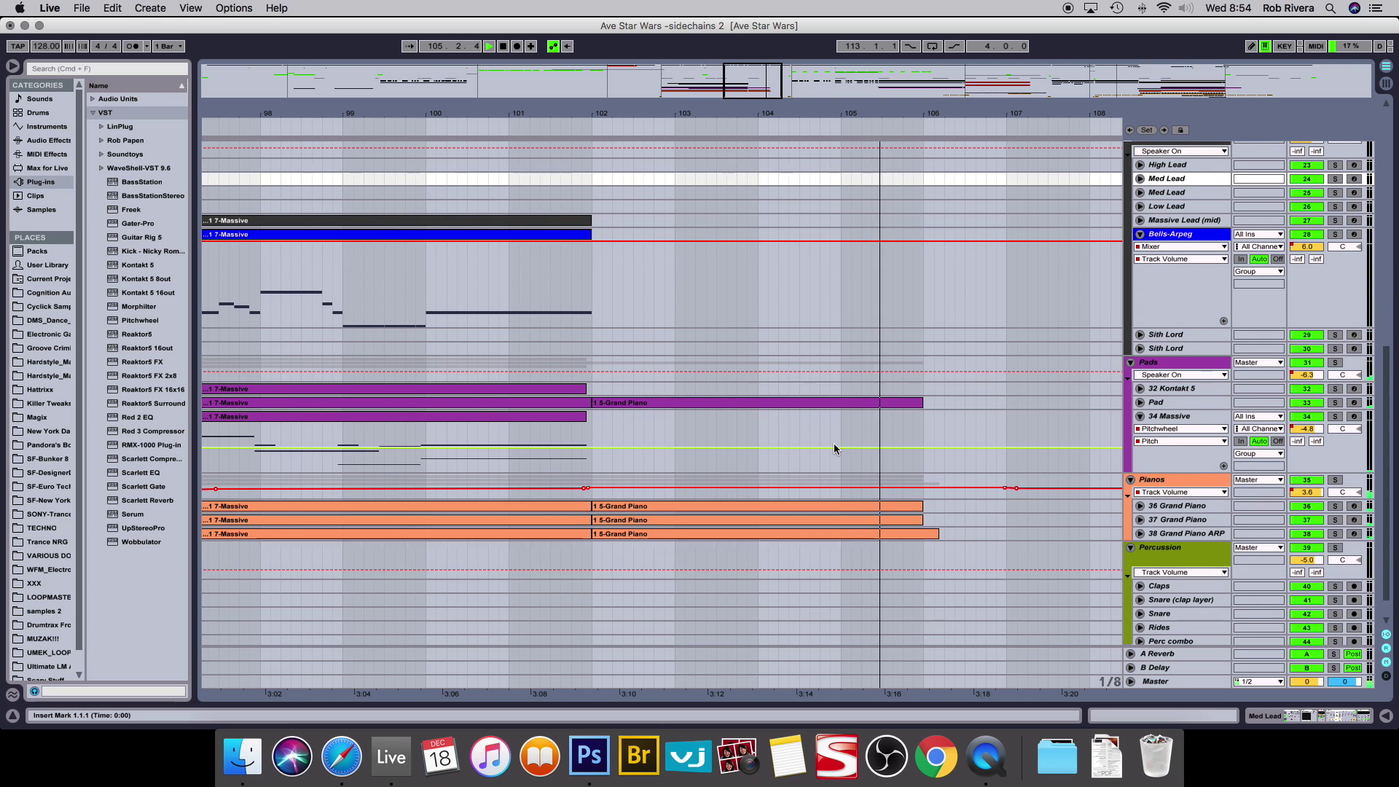
# Fold the Rise of Skywalker+2 track and select the lightsaber clip just before the BIG Ka-boooom! locator.
pyautogui.scroll(10, 834, 444)
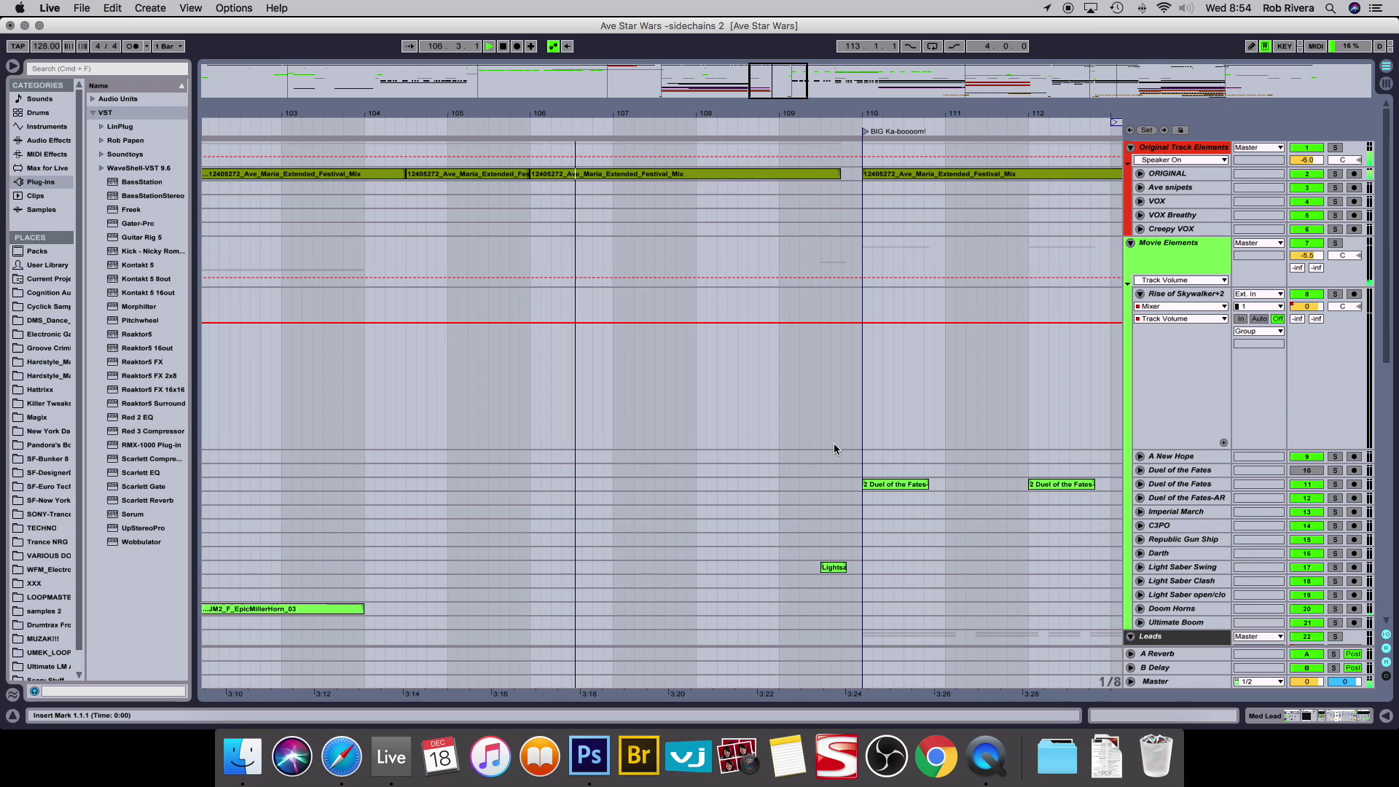
pyautogui.click(1139, 296)
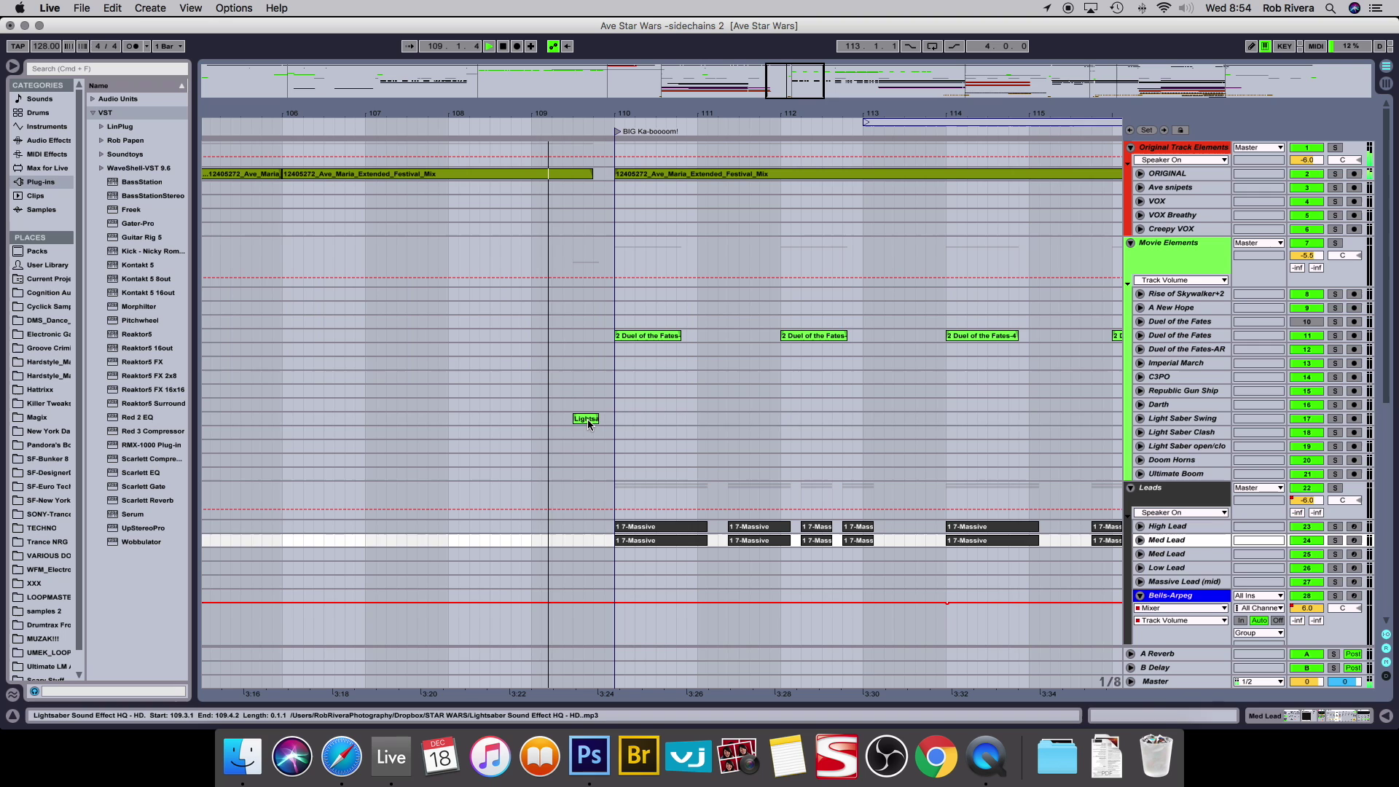
pyautogui.moveTo(587, 418); pyautogui.dragTo(607, 418)
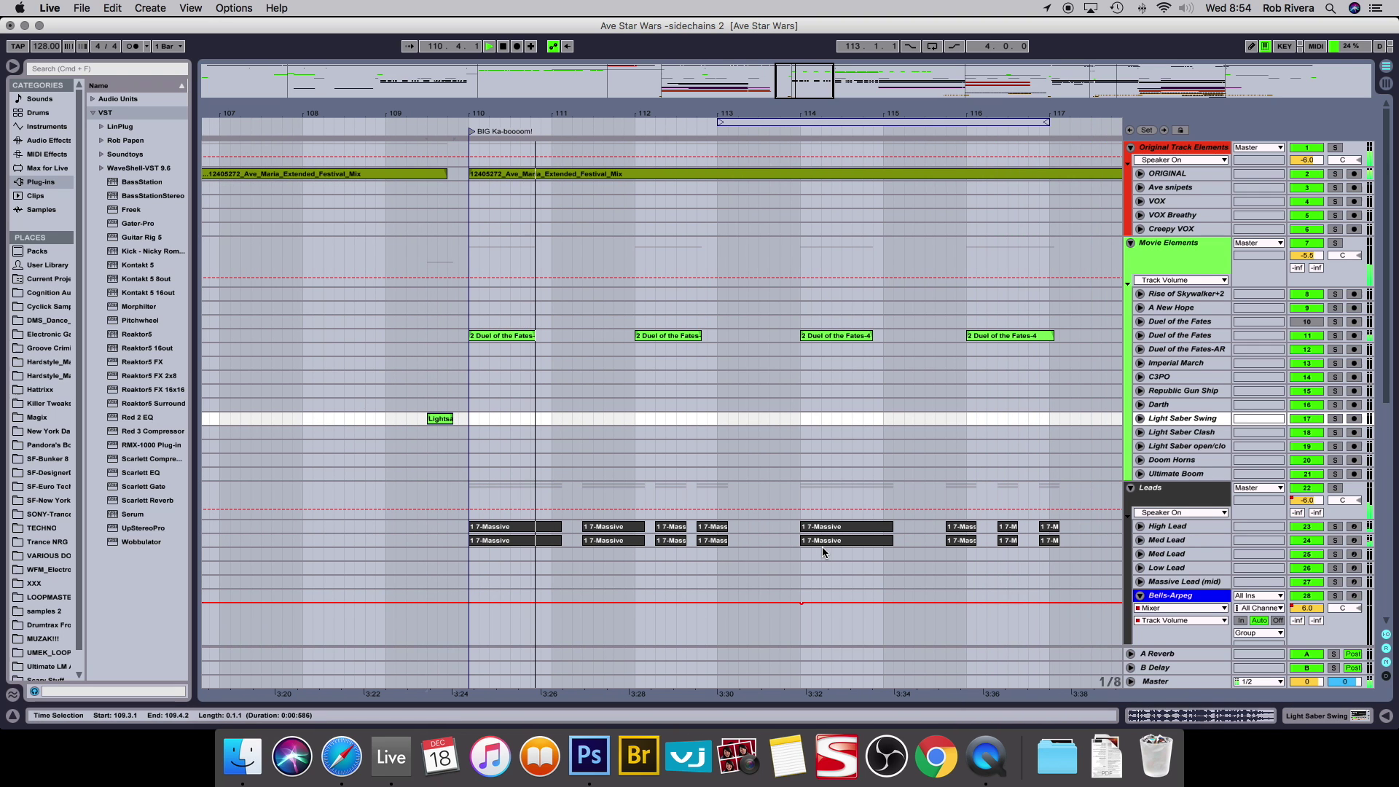
# Unfold the active Duel of the Fates track after the BIG Ka-boooom! locator to show its waveforms and volume automation.
pyautogui.scroll(-5, 822, 551)
pyautogui.scroll(4, 822, 552)
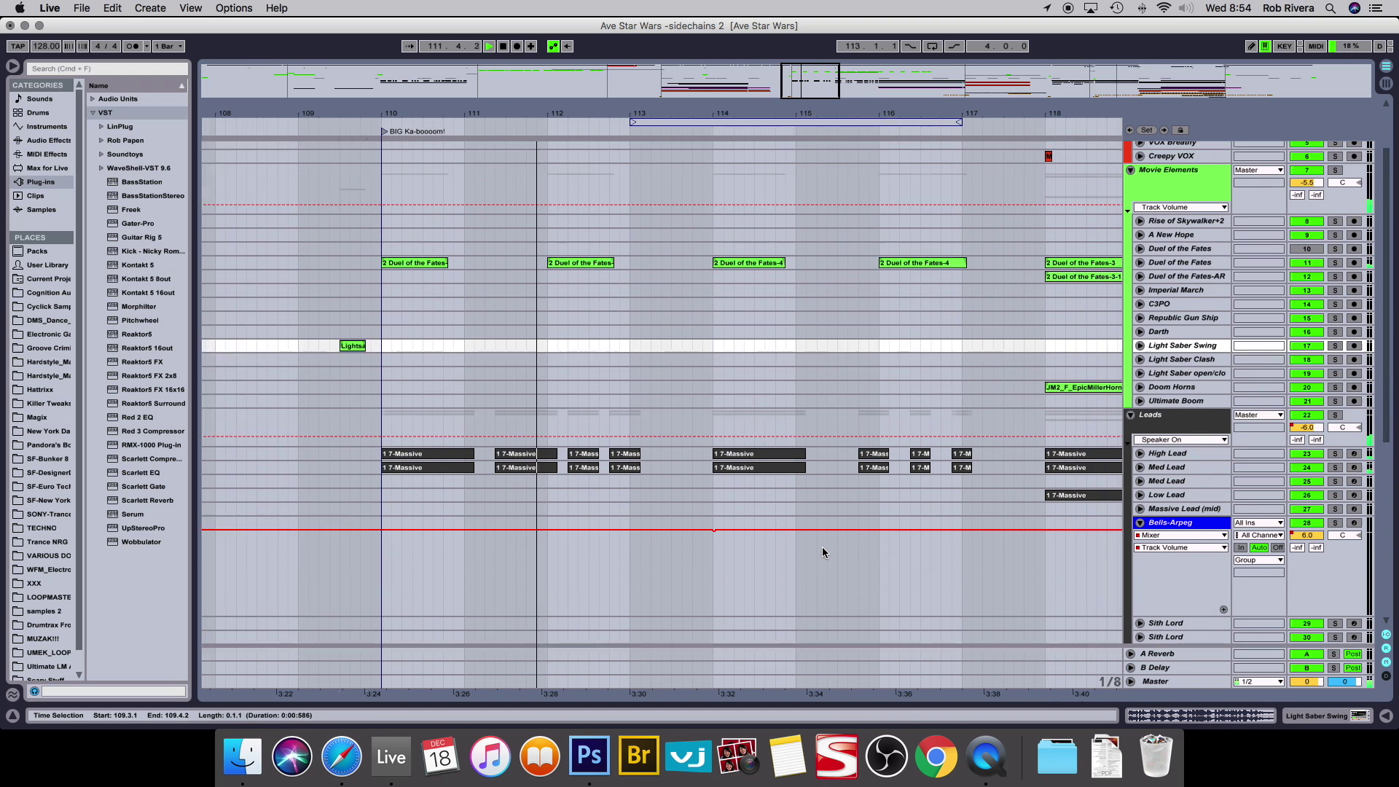
pyautogui.click(1139, 291)
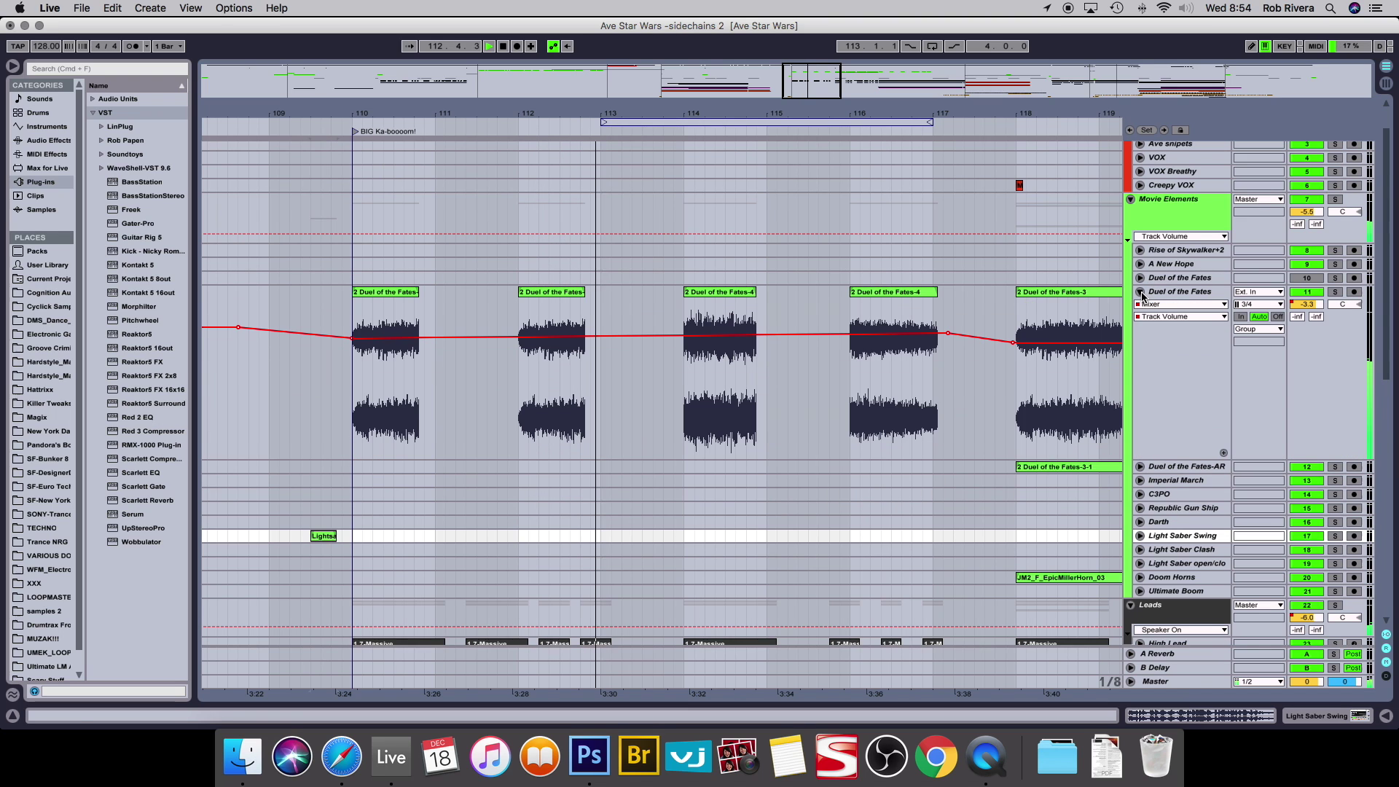
pyautogui.scroll(-2, 815, 503)
pyautogui.scroll(-1, 815, 507)
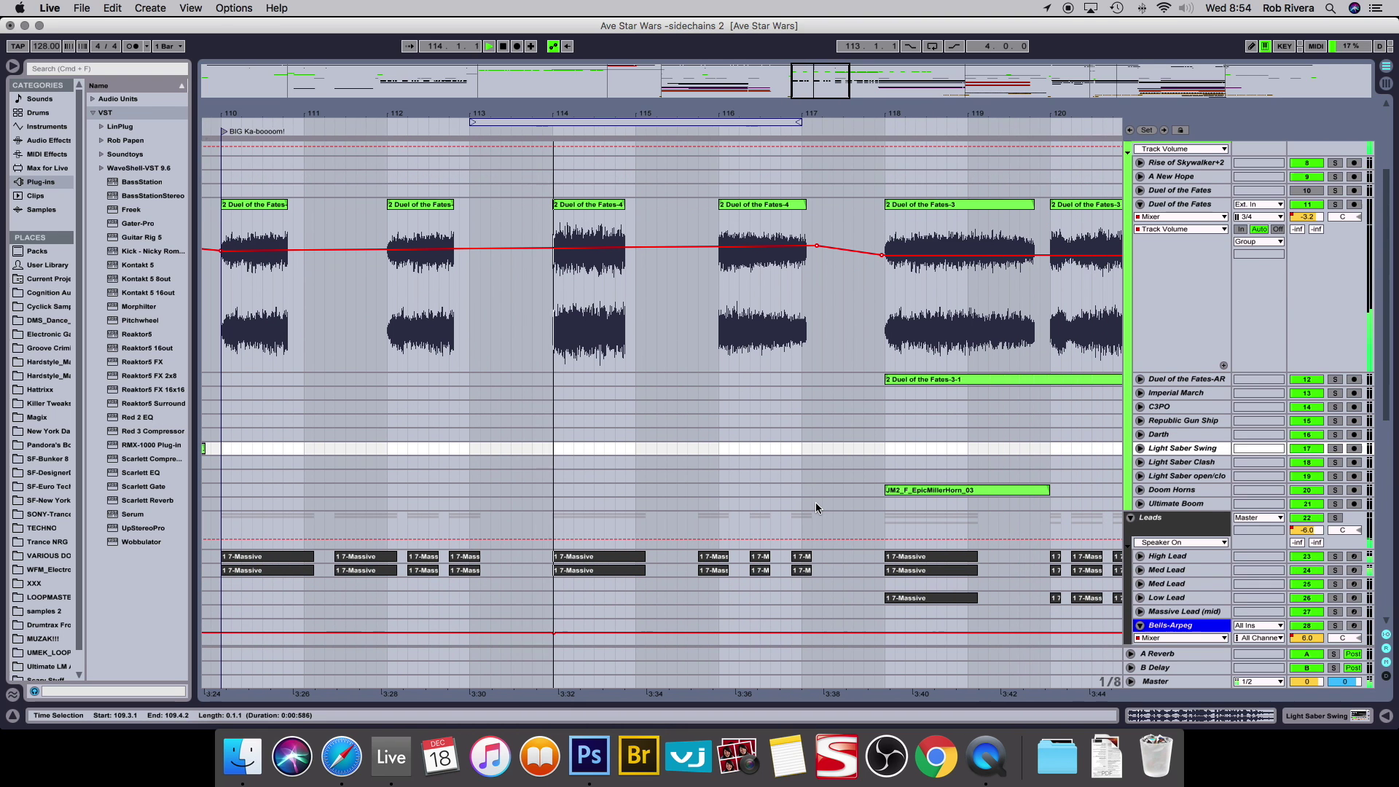
pyautogui.scroll(1, 815, 508)
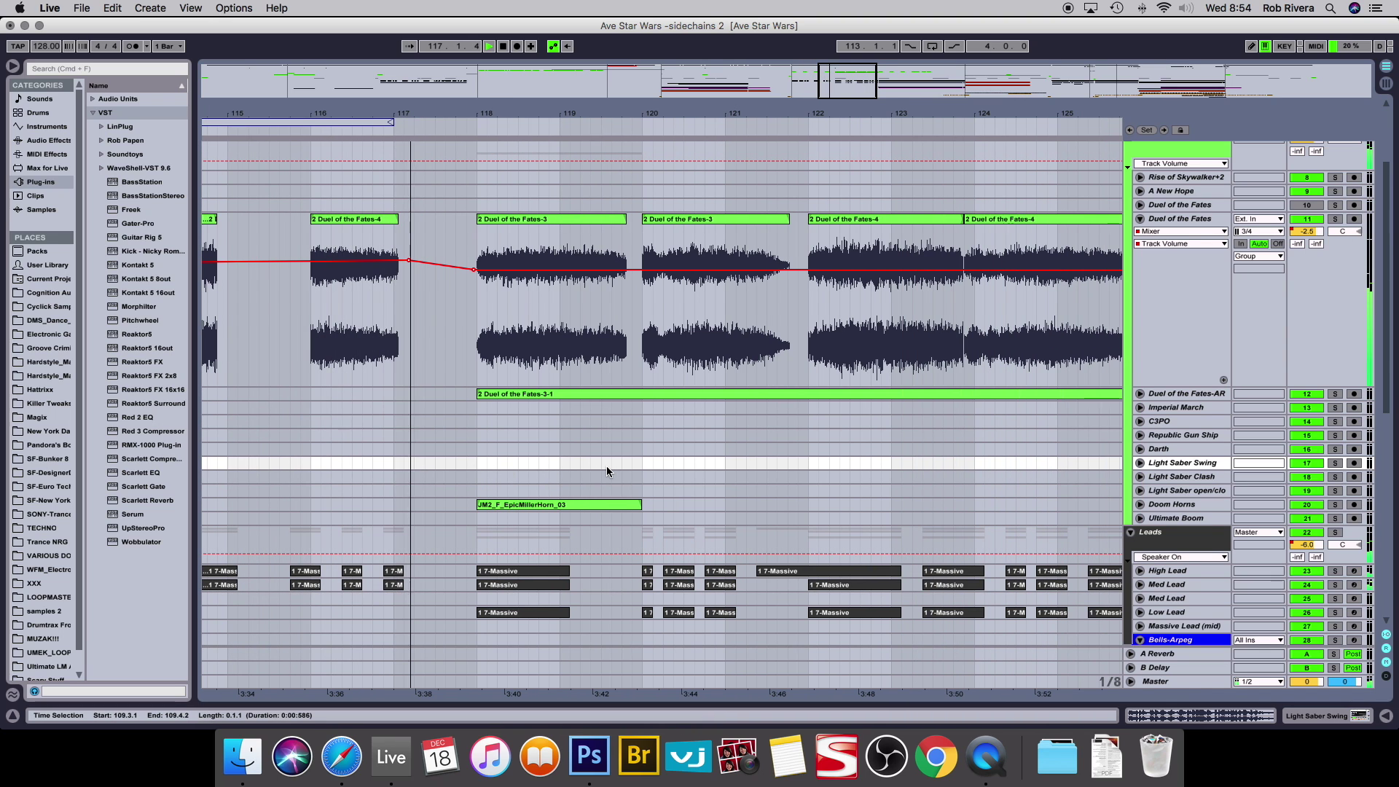
# Look through the tracks playing under the Duel of the Fates clips and check the mixer in Session View before returning to Arrangement View.
pyautogui.scroll(-8, 606, 471)
pyautogui.scroll(-3, 606, 472)
pyautogui.scroll(12, 606, 471)
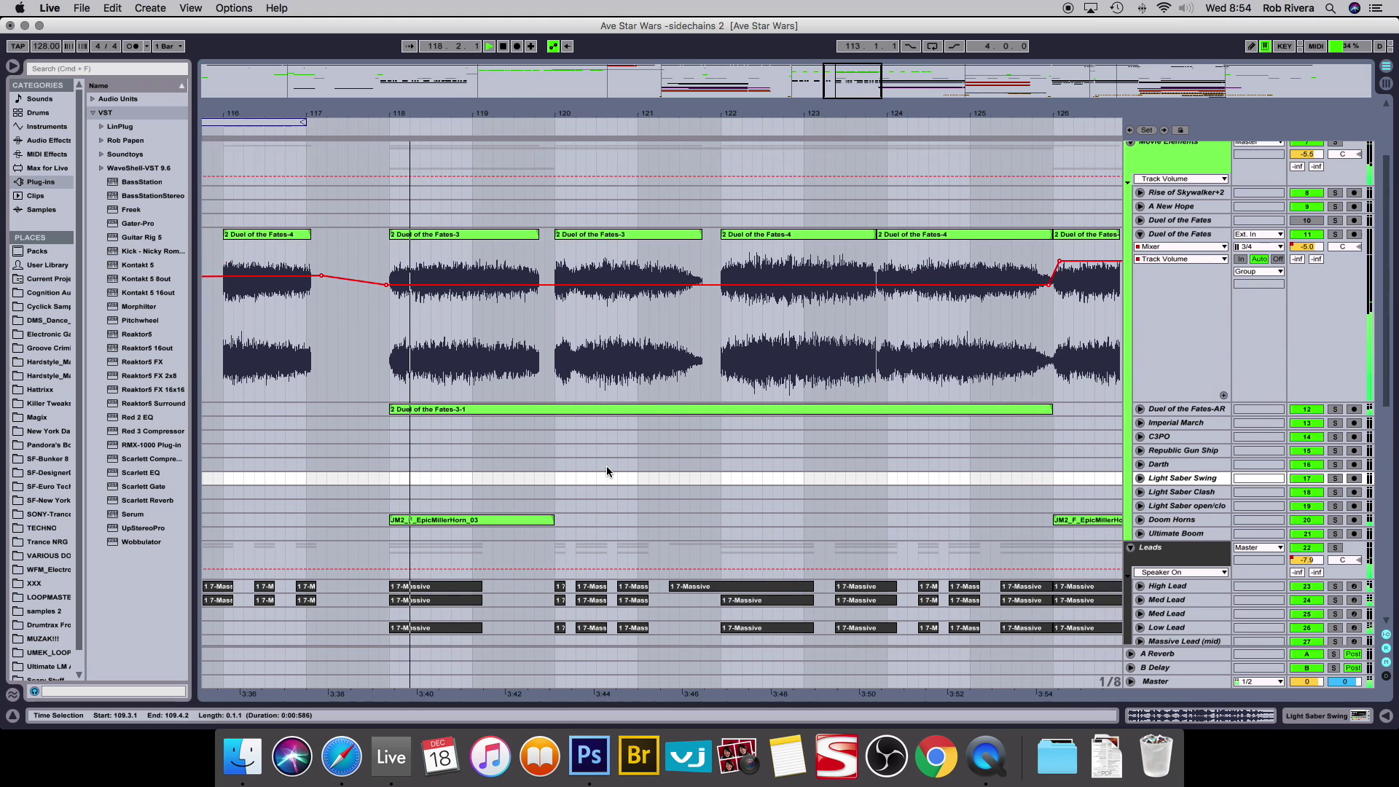
pyautogui.press('Tab')
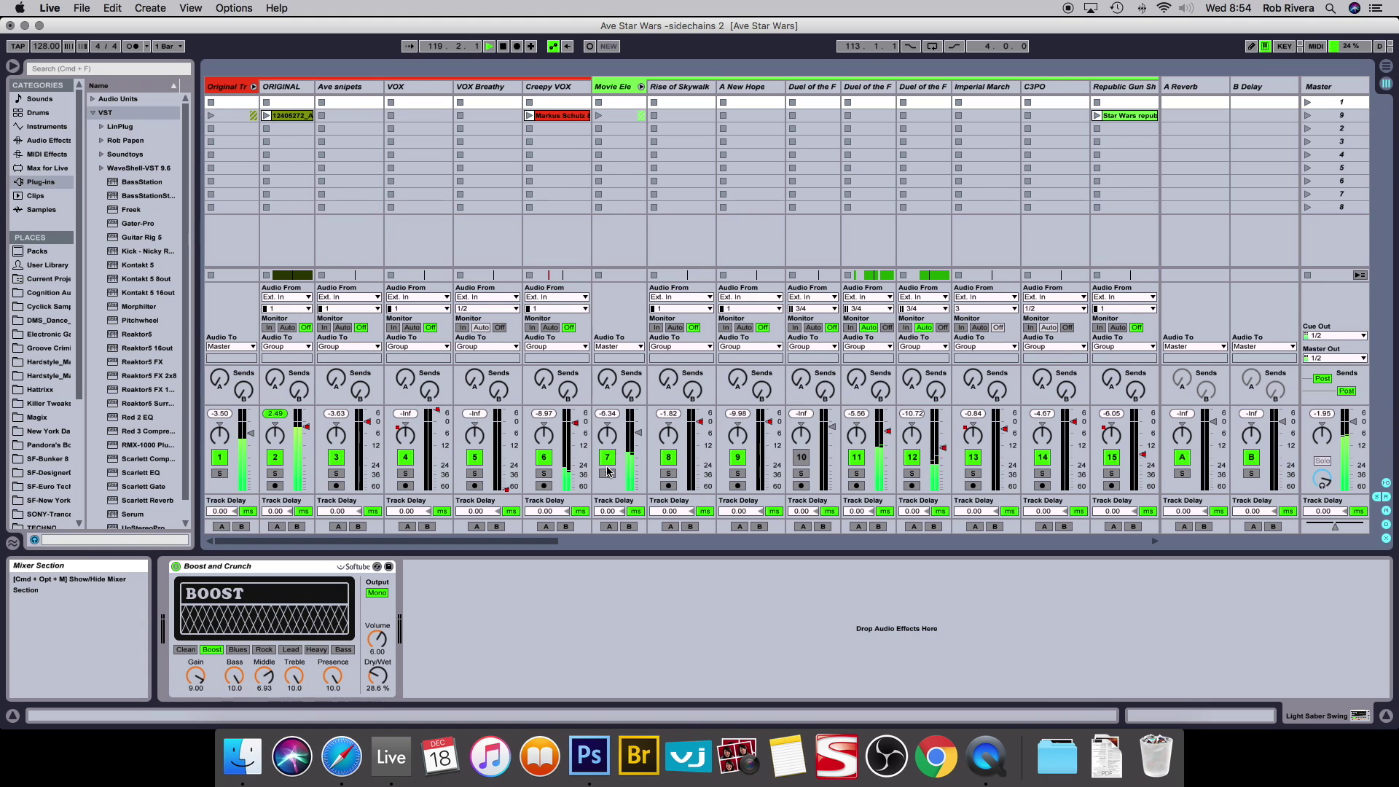
pyautogui.press('Tab')
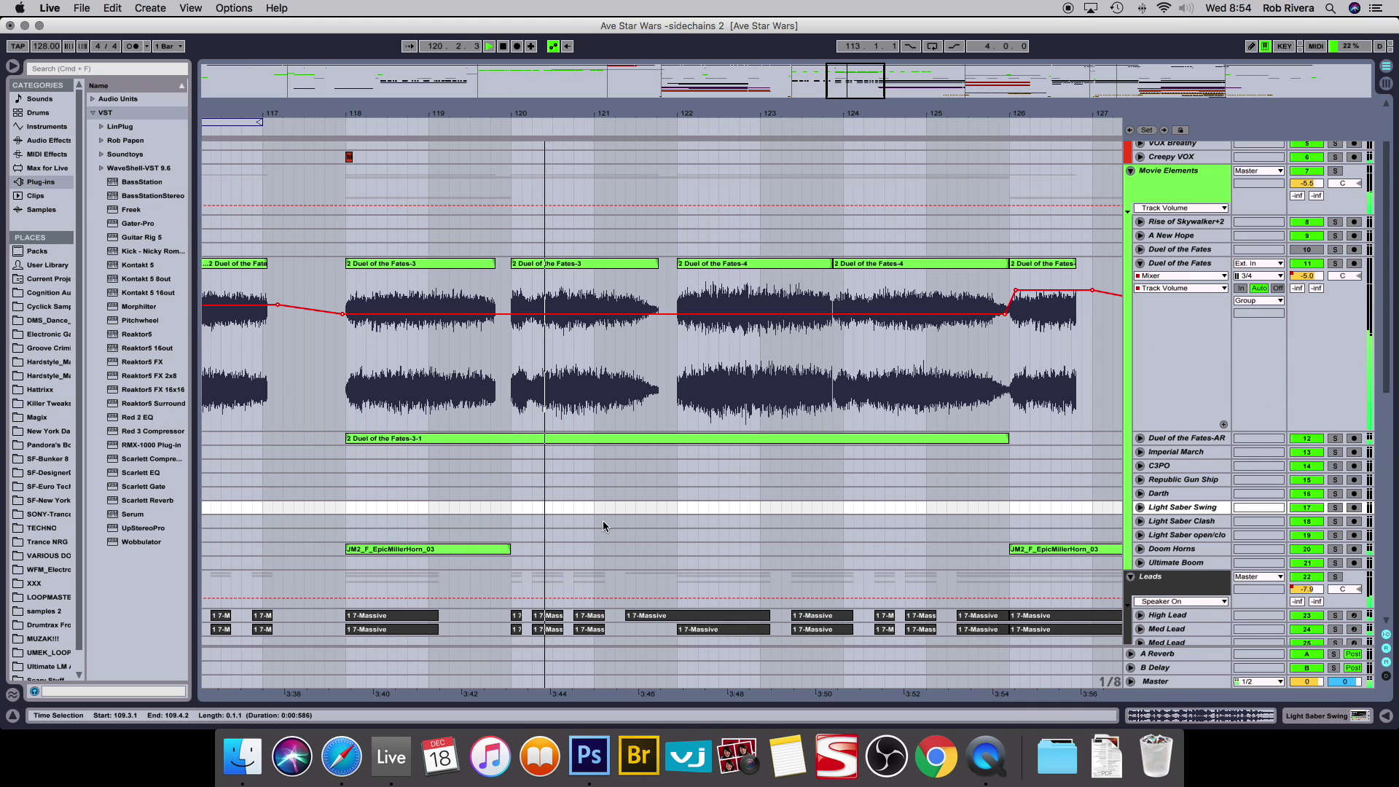
# Select the unfolded Duel of the Fates track and show its device chain in Session View.
pyautogui.scroll(-2, 602, 520)
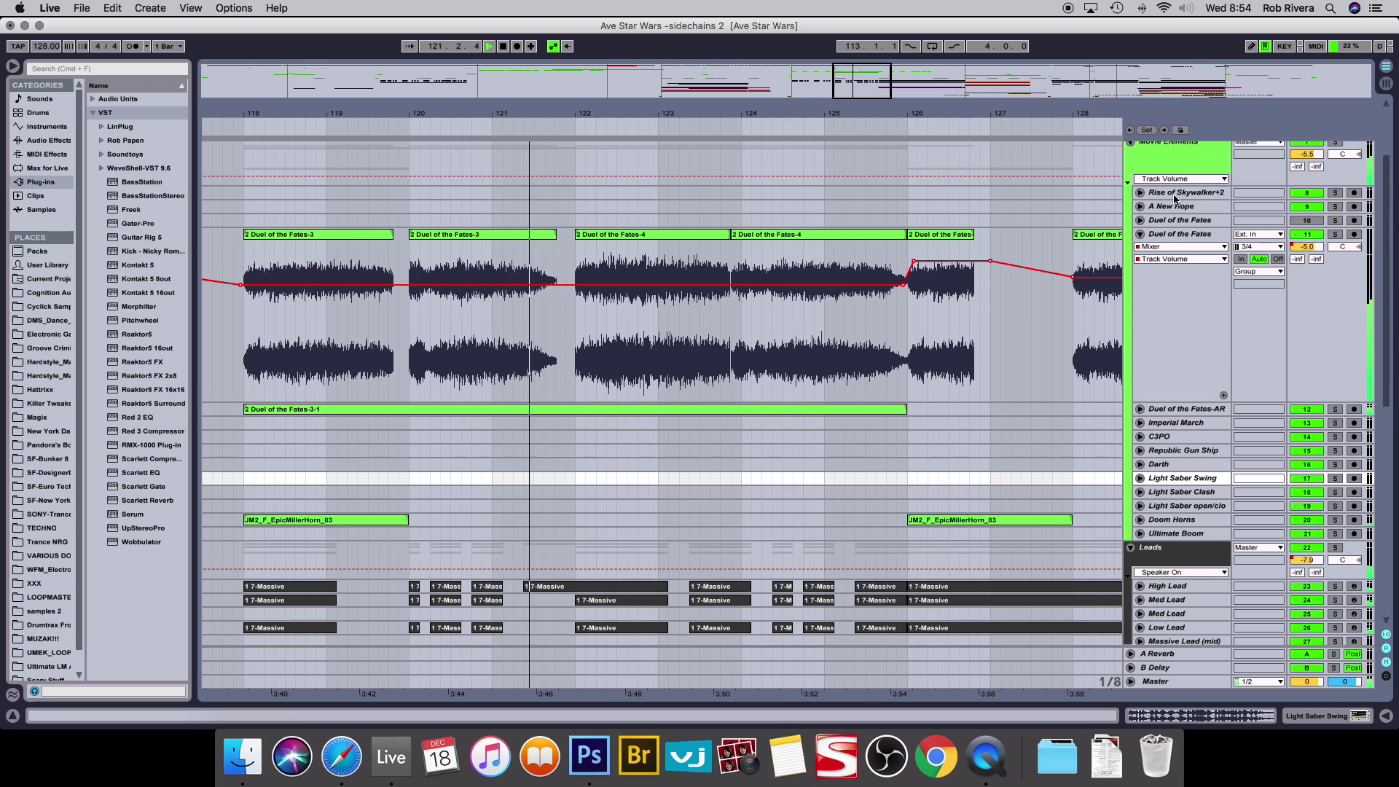
pyautogui.click(1172, 236)
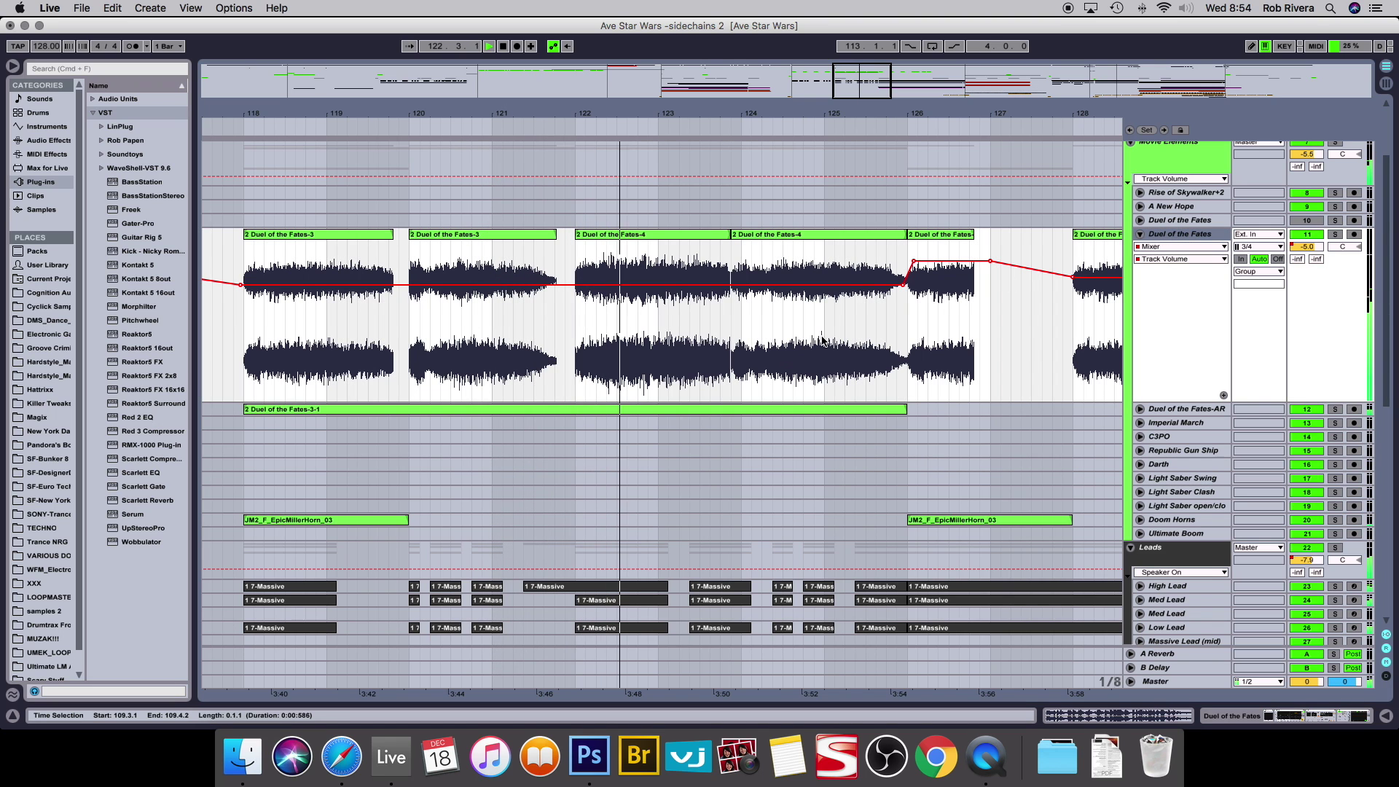
pyautogui.press('Tab')
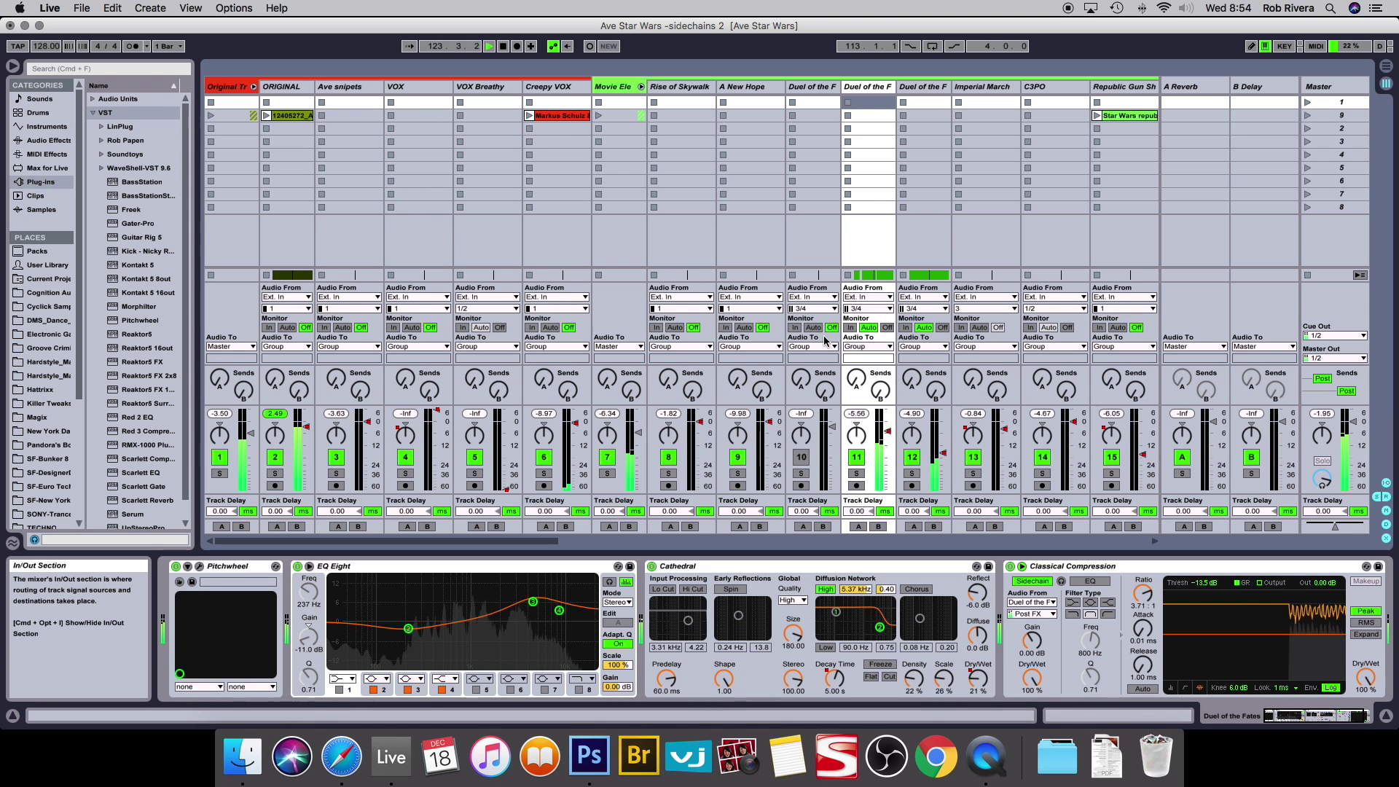
# Return to Arrangement View and fold the unfolded Duel of the Fates track.
pyautogui.press('Tab')
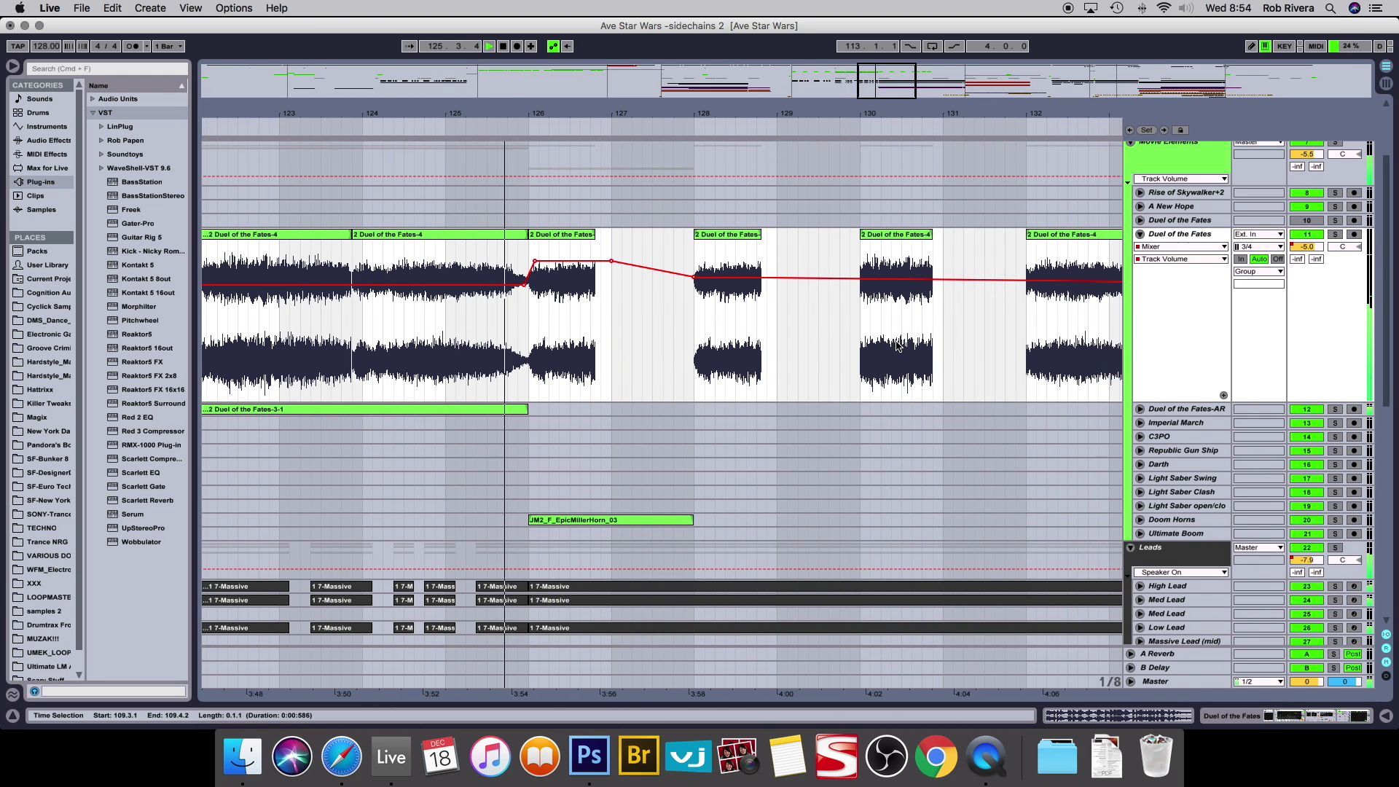
pyautogui.scroll(-5, 896, 347)
pyautogui.scroll(-5, 896, 346)
pyautogui.scroll(12, 896, 346)
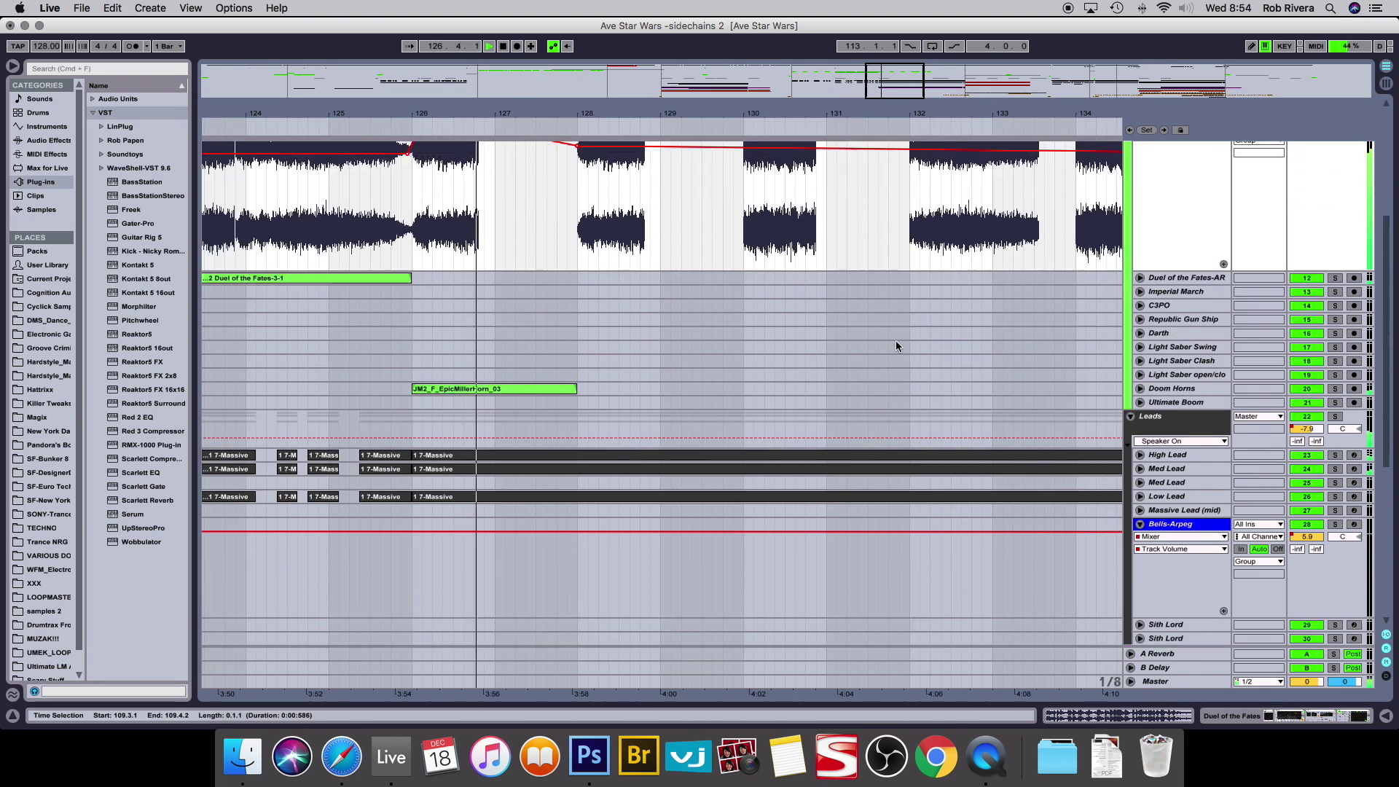
pyautogui.scroll(-5, 896, 346)
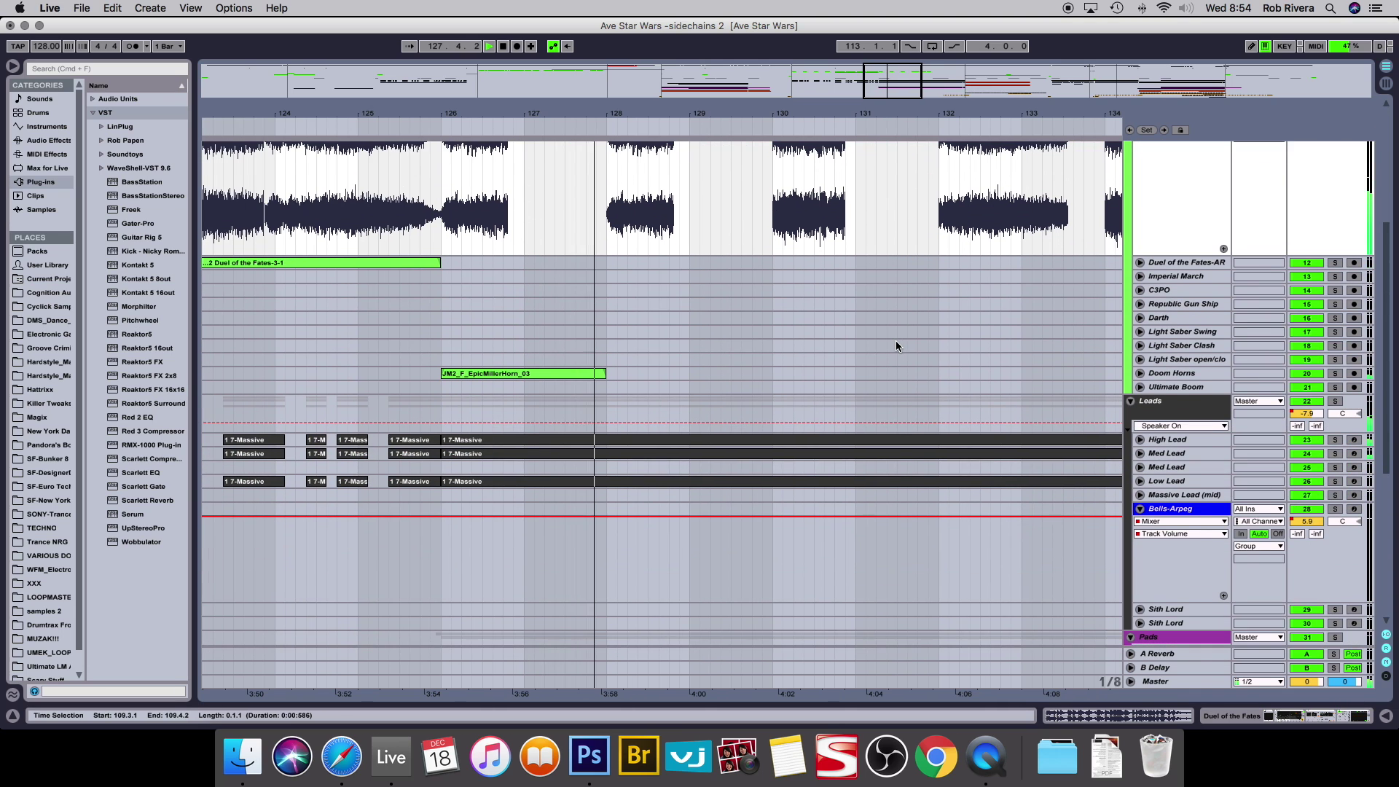
pyautogui.scroll(3, 896, 346)
pyautogui.scroll(1, 896, 346)
pyautogui.click(1141, 263)
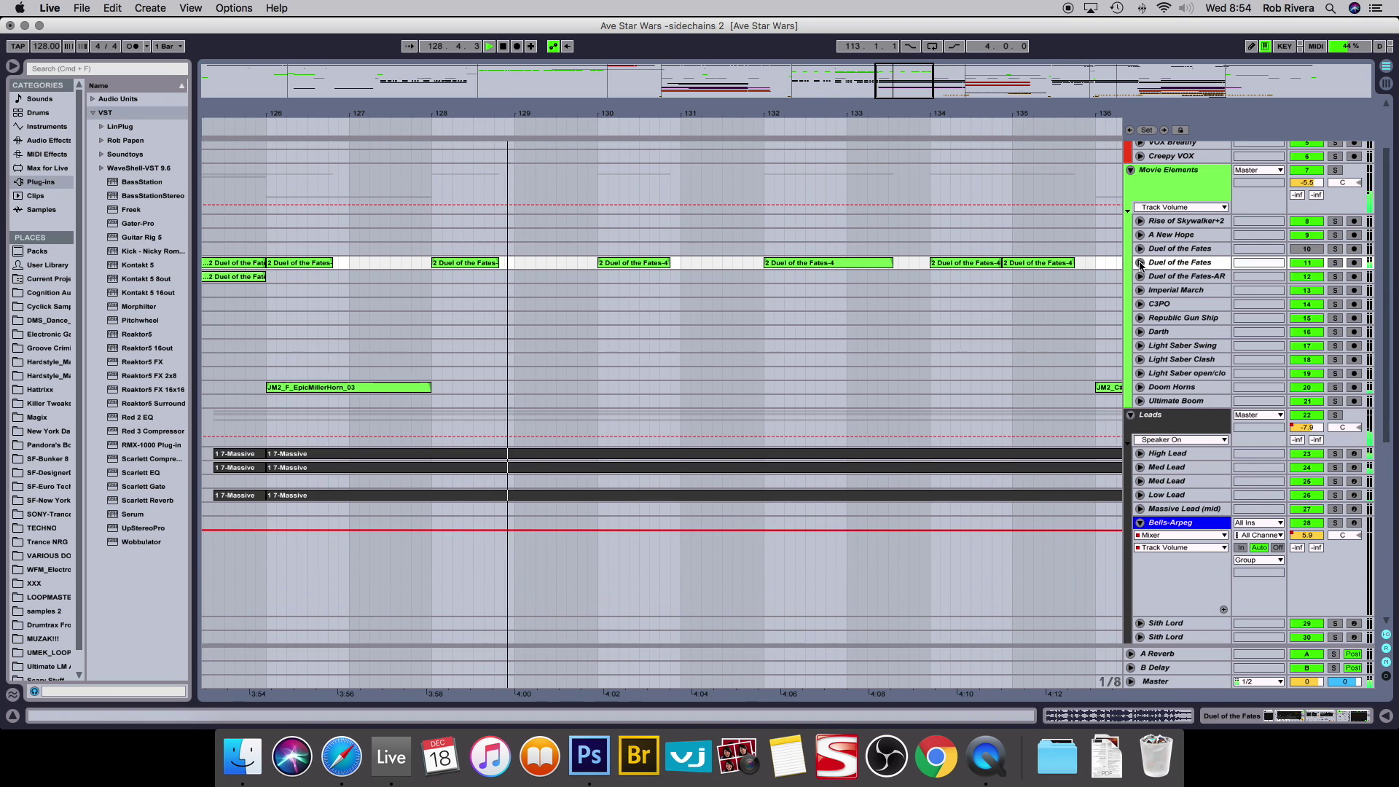
# Unfold the 32 Kontakt 5 and Pad tracks in the Pads group to show their notes and volume automation.
pyautogui.scroll(-8, 736, 355)
pyautogui.scroll(10, 738, 357)
pyautogui.click(1141, 504)
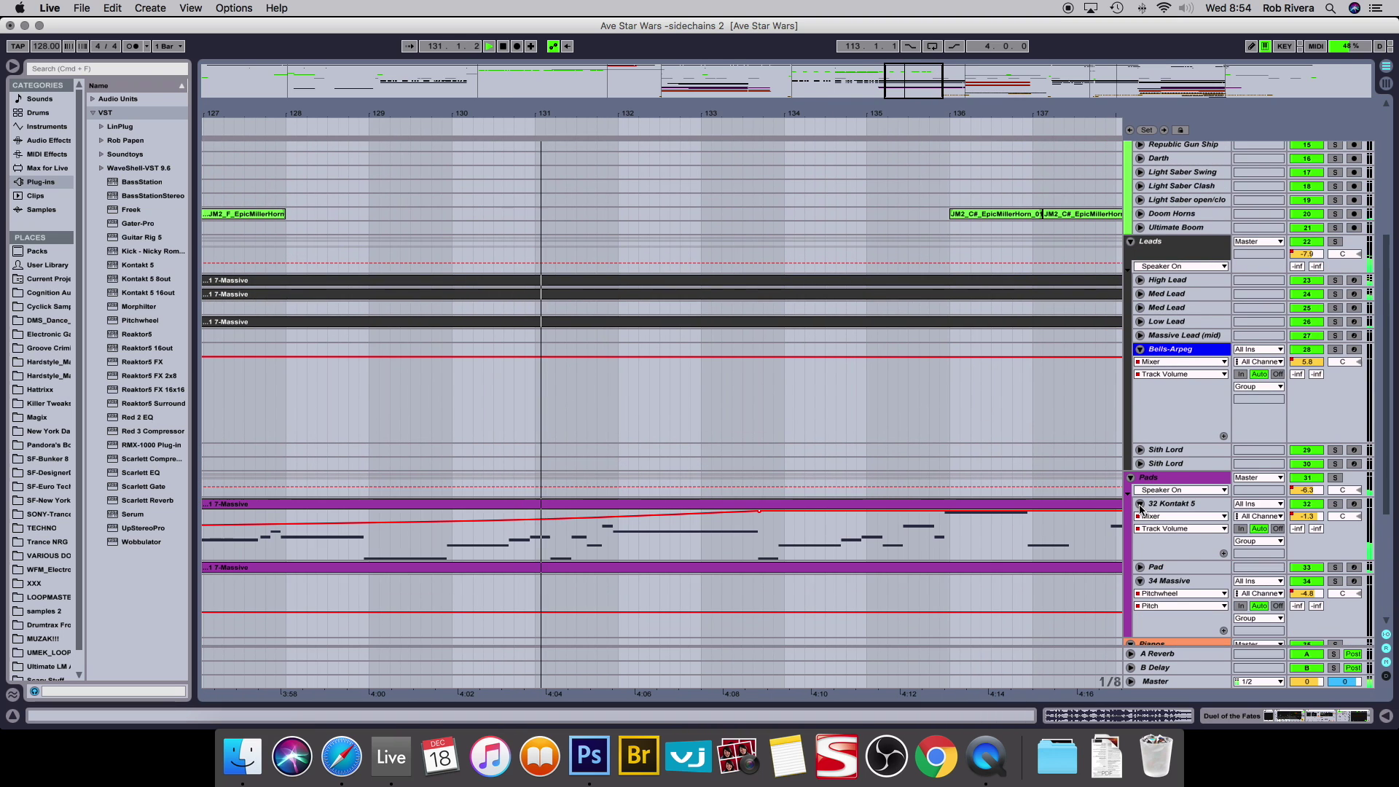
pyautogui.click(1141, 567)
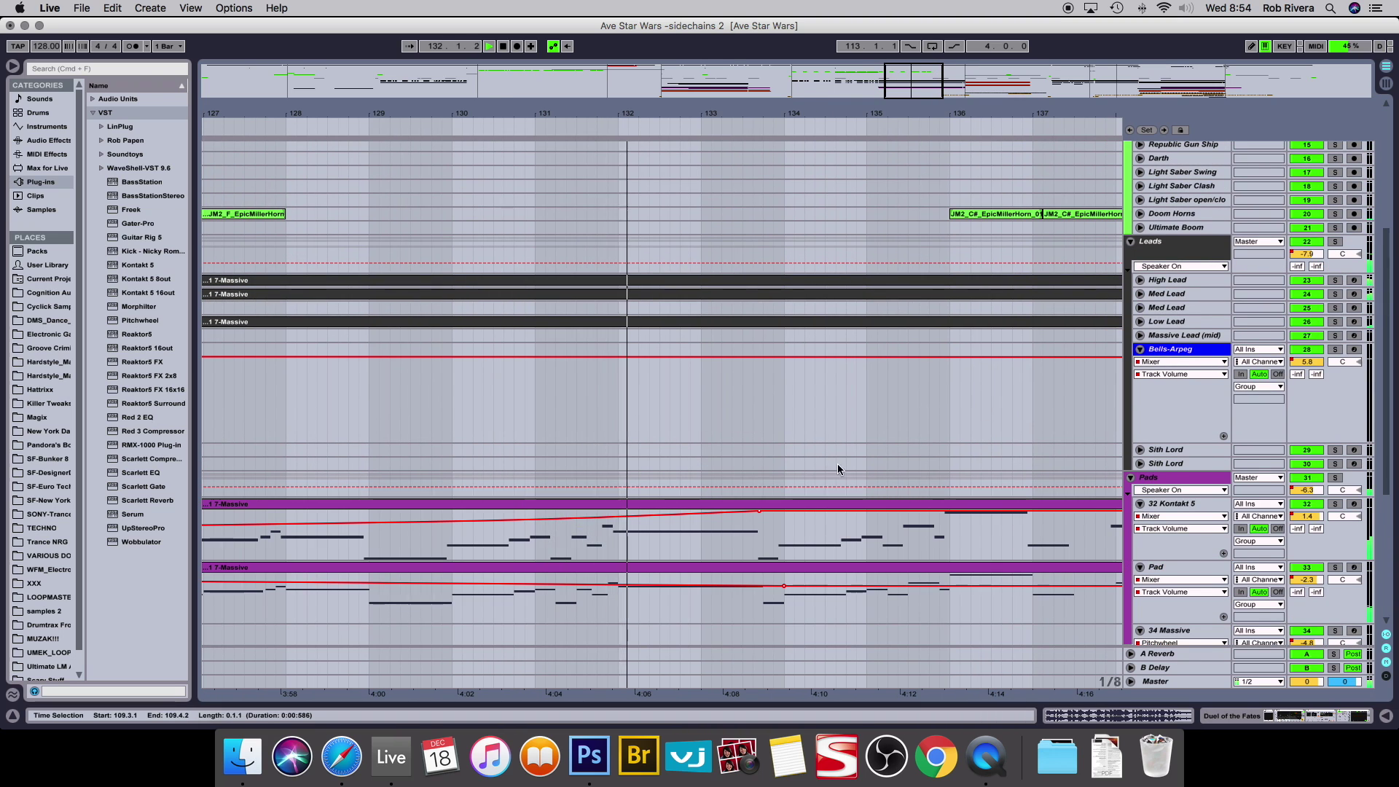
pyautogui.scroll(-2, 788, 441)
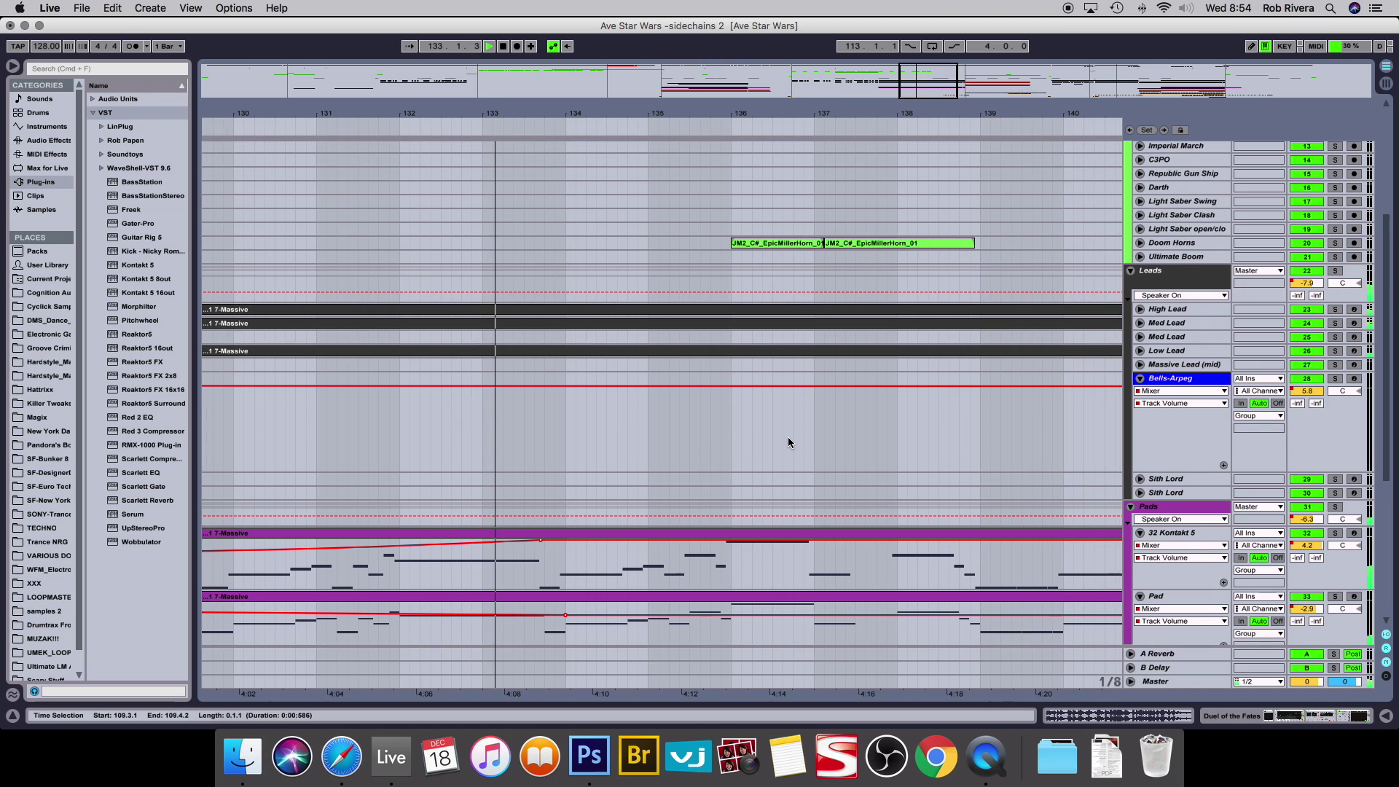
pyautogui.scroll(3, 789, 441)
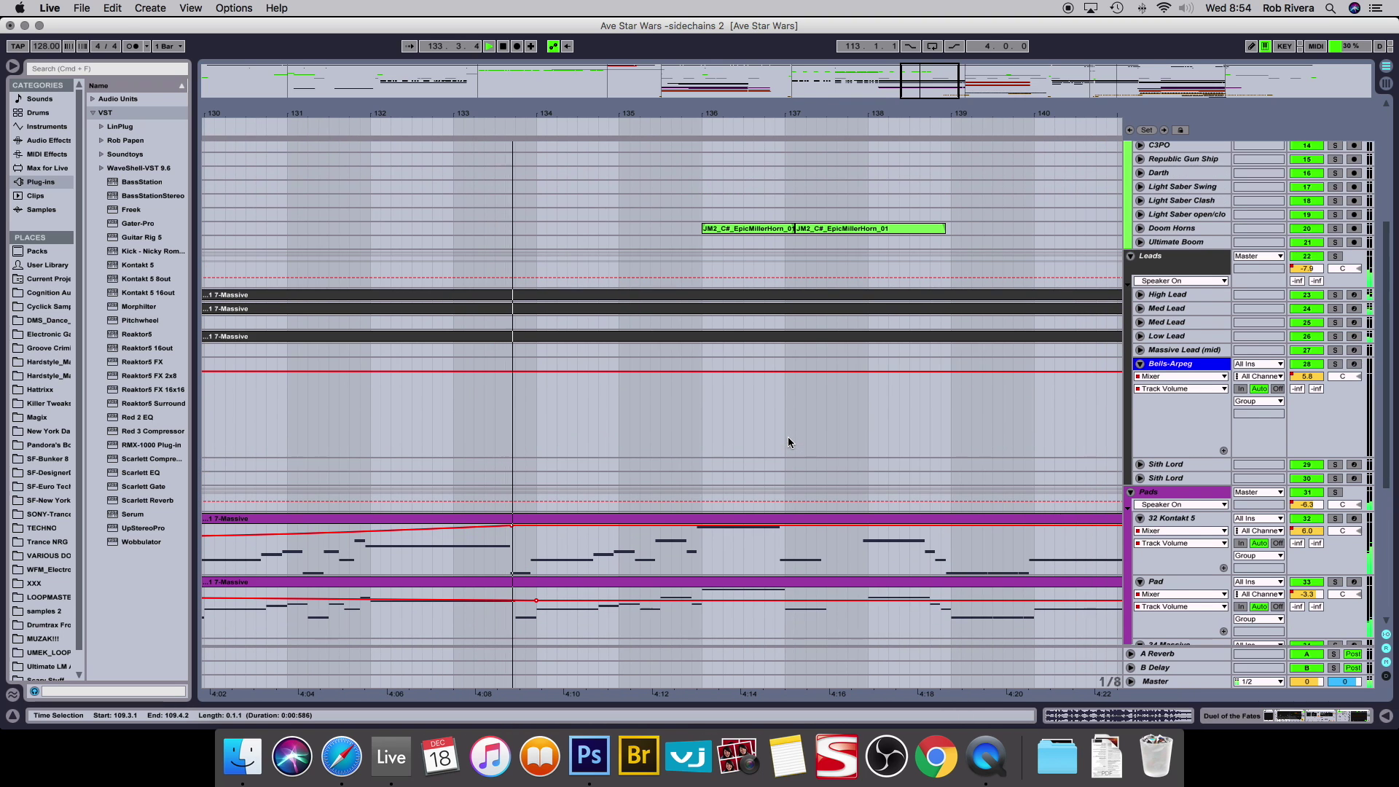
# Unfold the upper Med Lead, High Lead and Low Lead tracks, enlarging the High Lead lane, to show their notes and automation.
pyautogui.click(1140, 310)
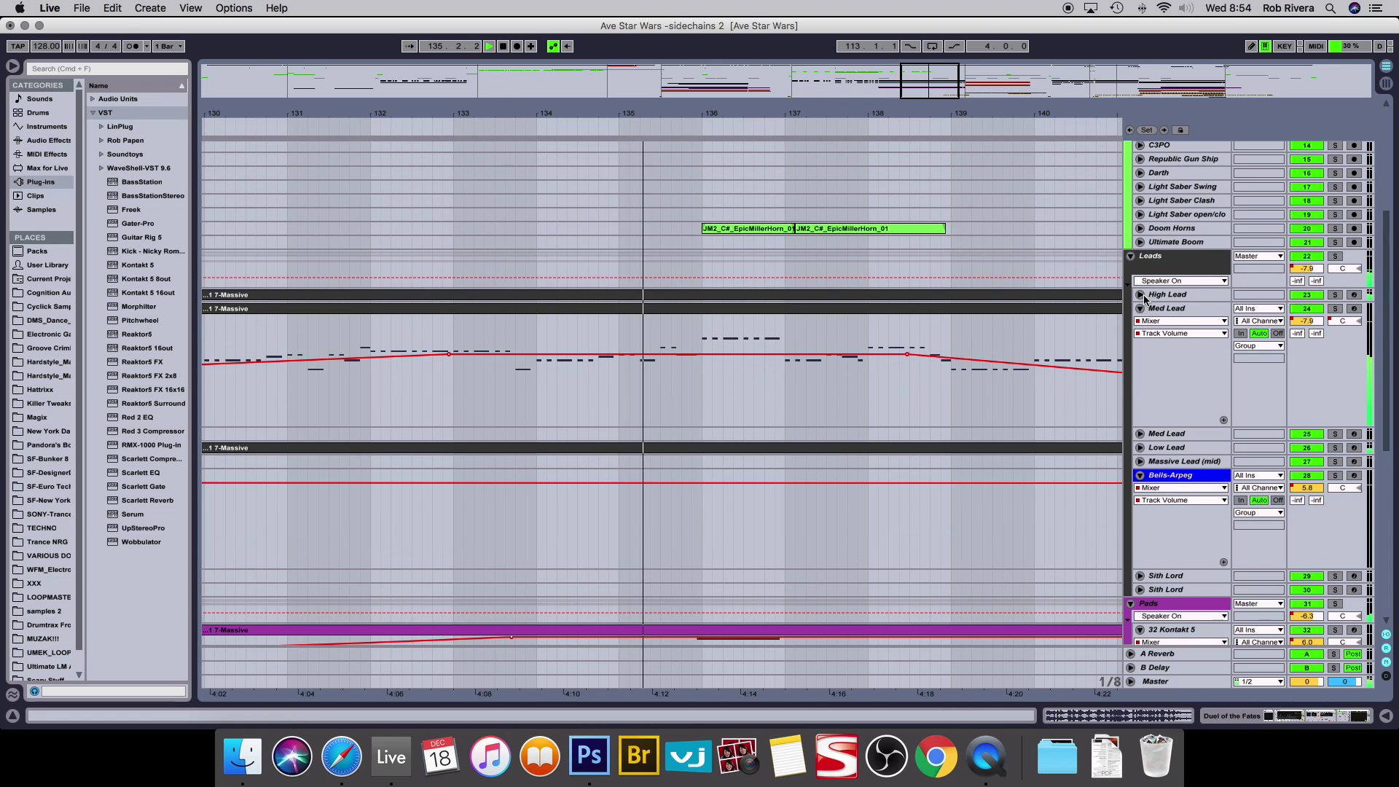
pyautogui.click(1141, 295)
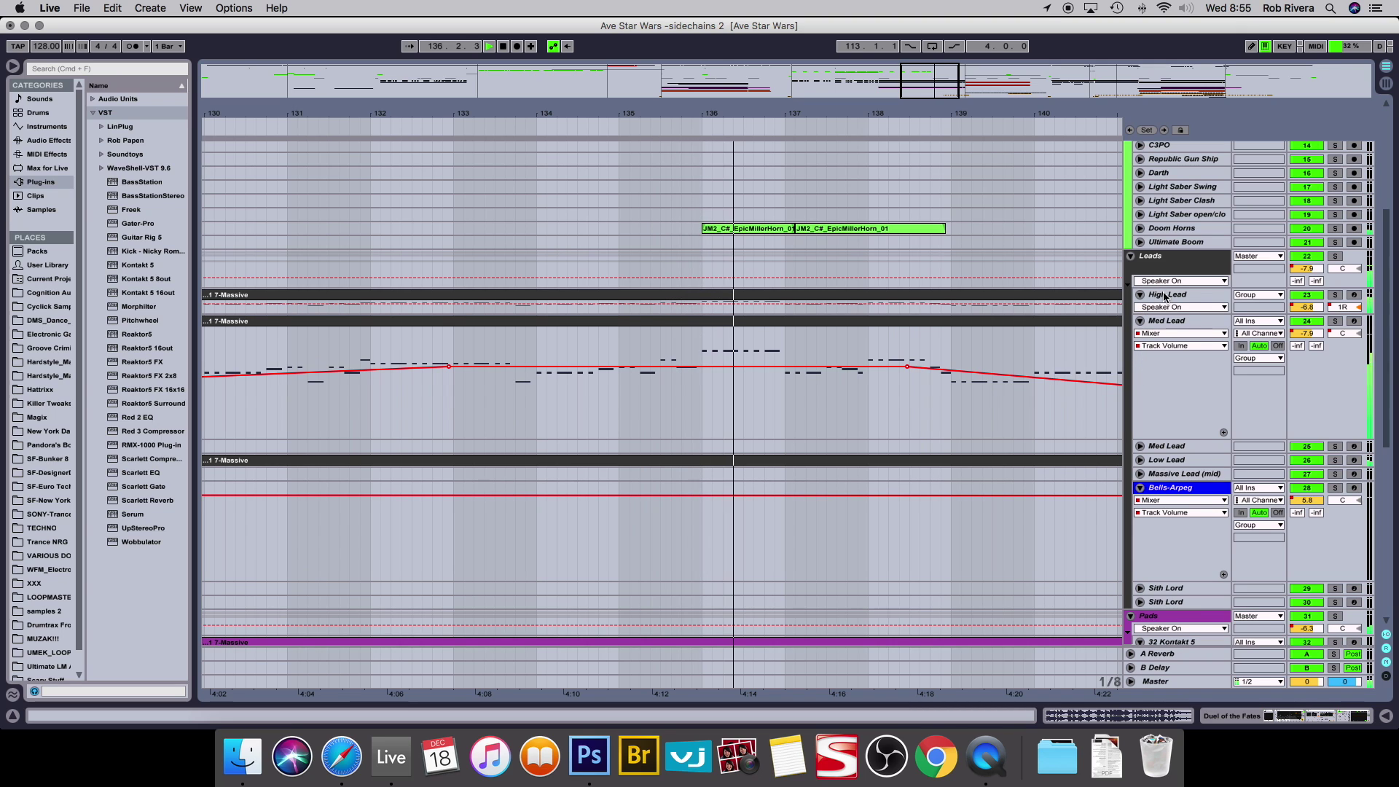
pyautogui.moveTo(1162, 311); pyautogui.dragTo(1164, 357)
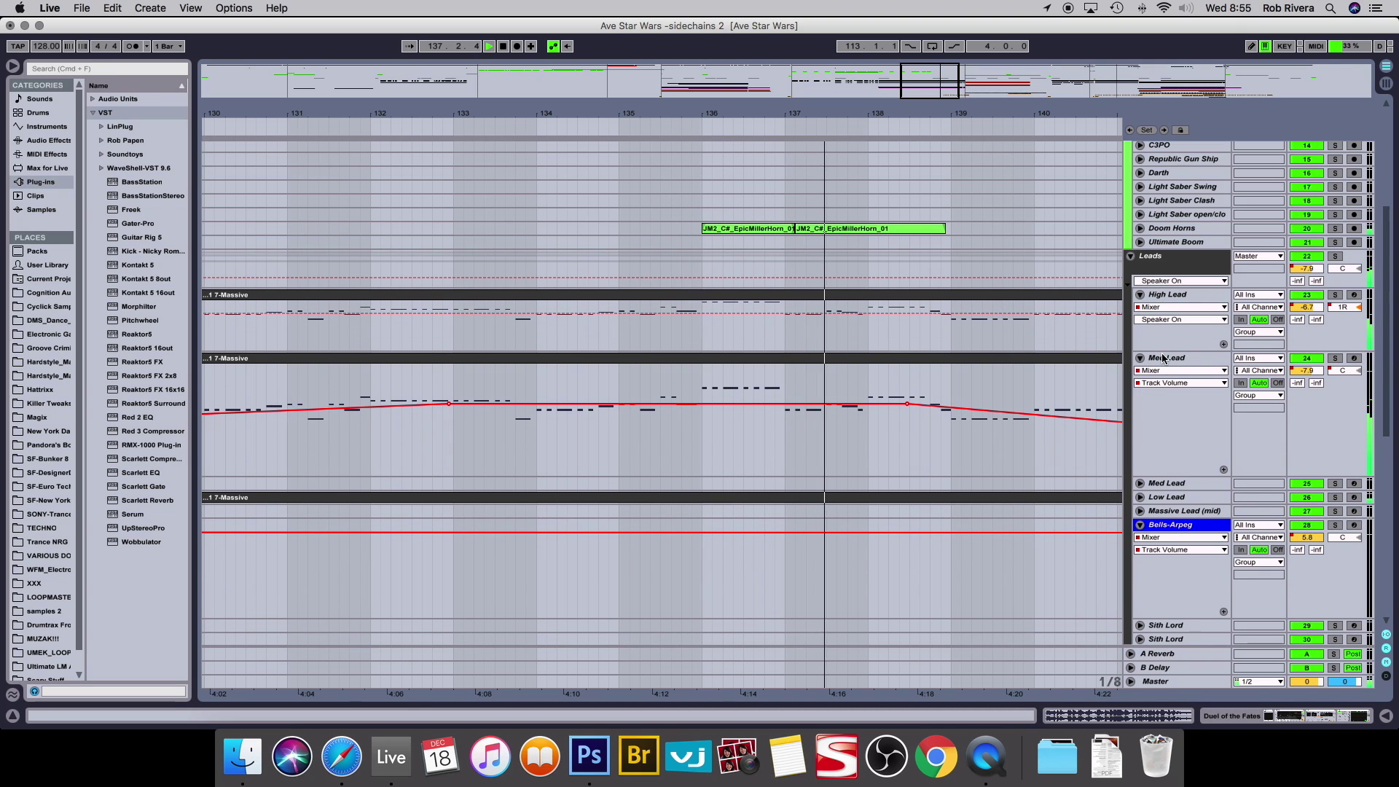
pyautogui.click(1141, 497)
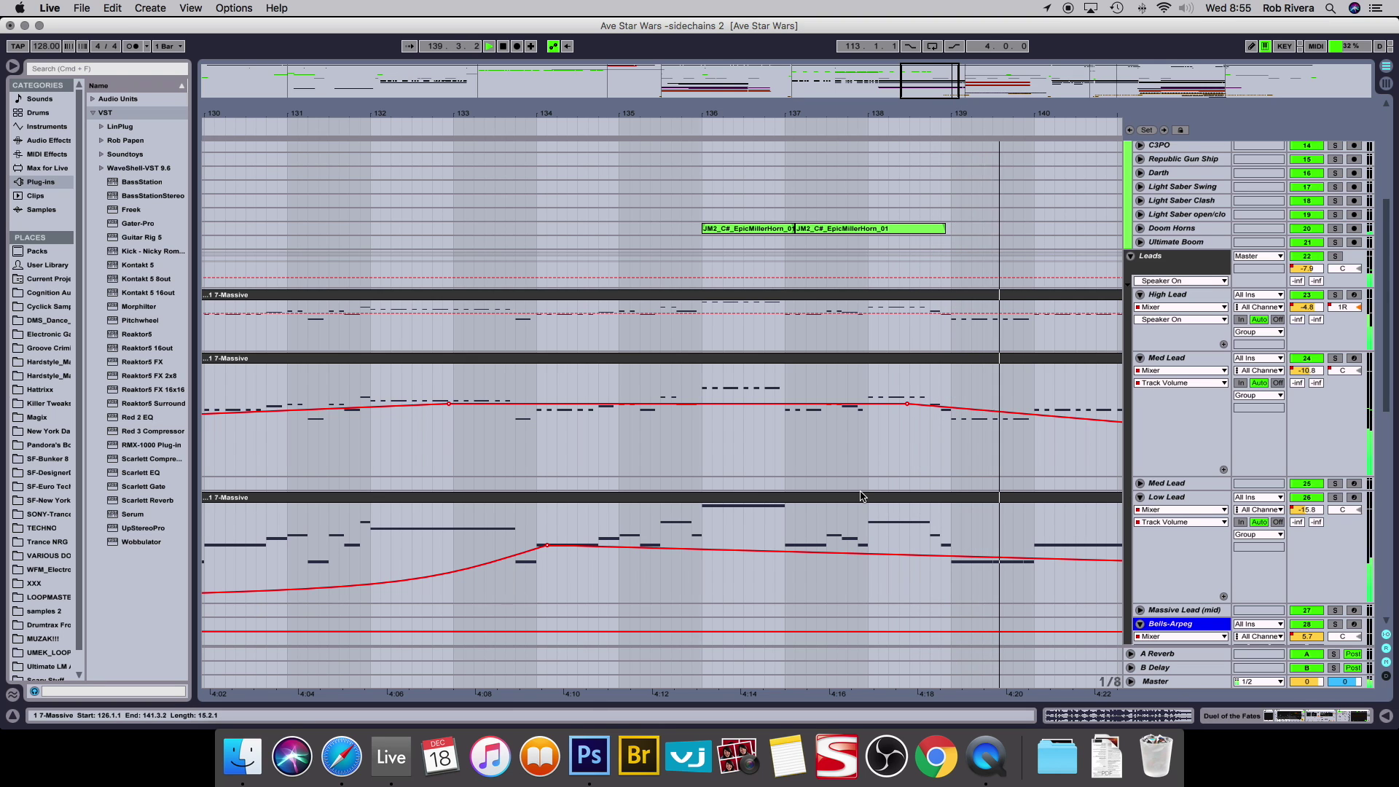
# Fold the Low Lead, upper Med Lead and High Lead tracks just before the Dark Side locator.
pyautogui.click(1140, 512)
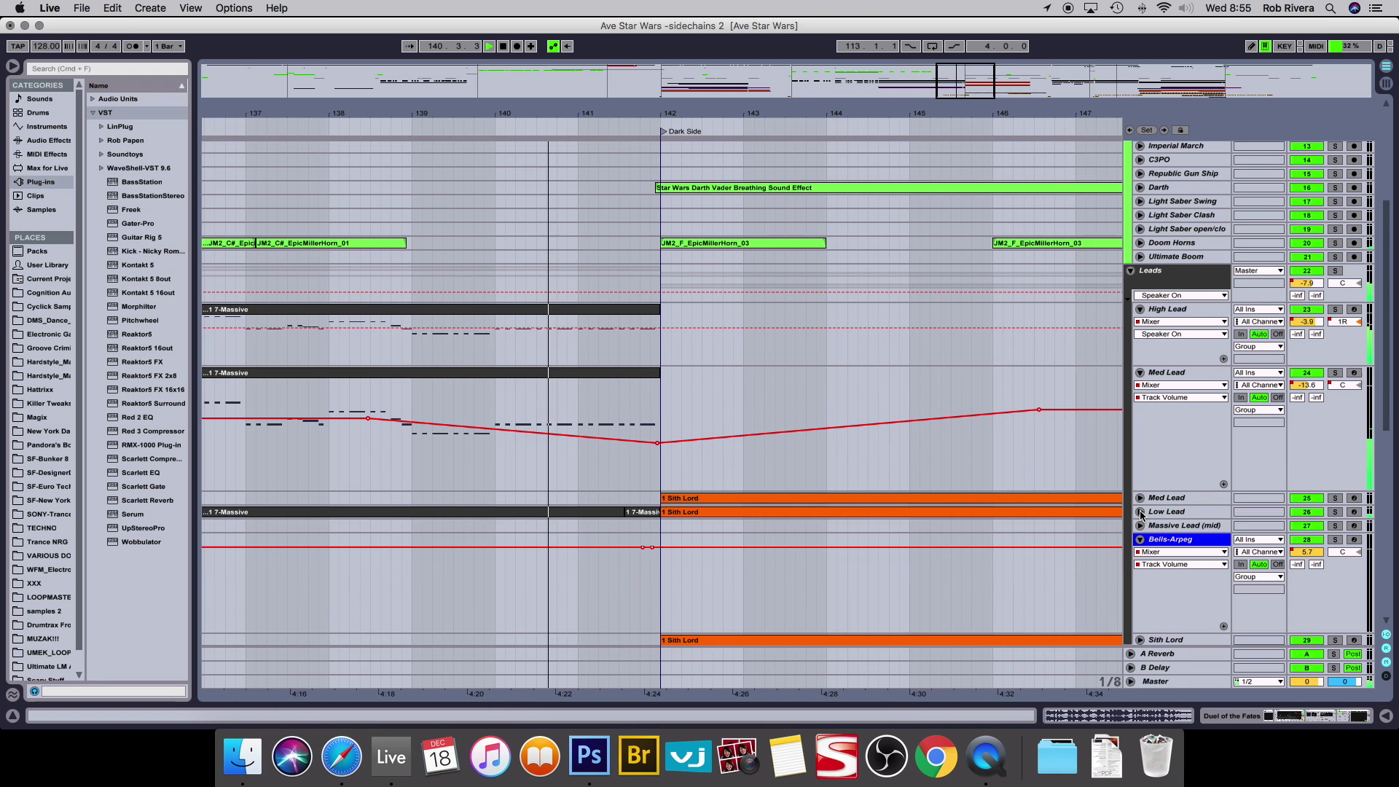
pyautogui.click(1140, 373)
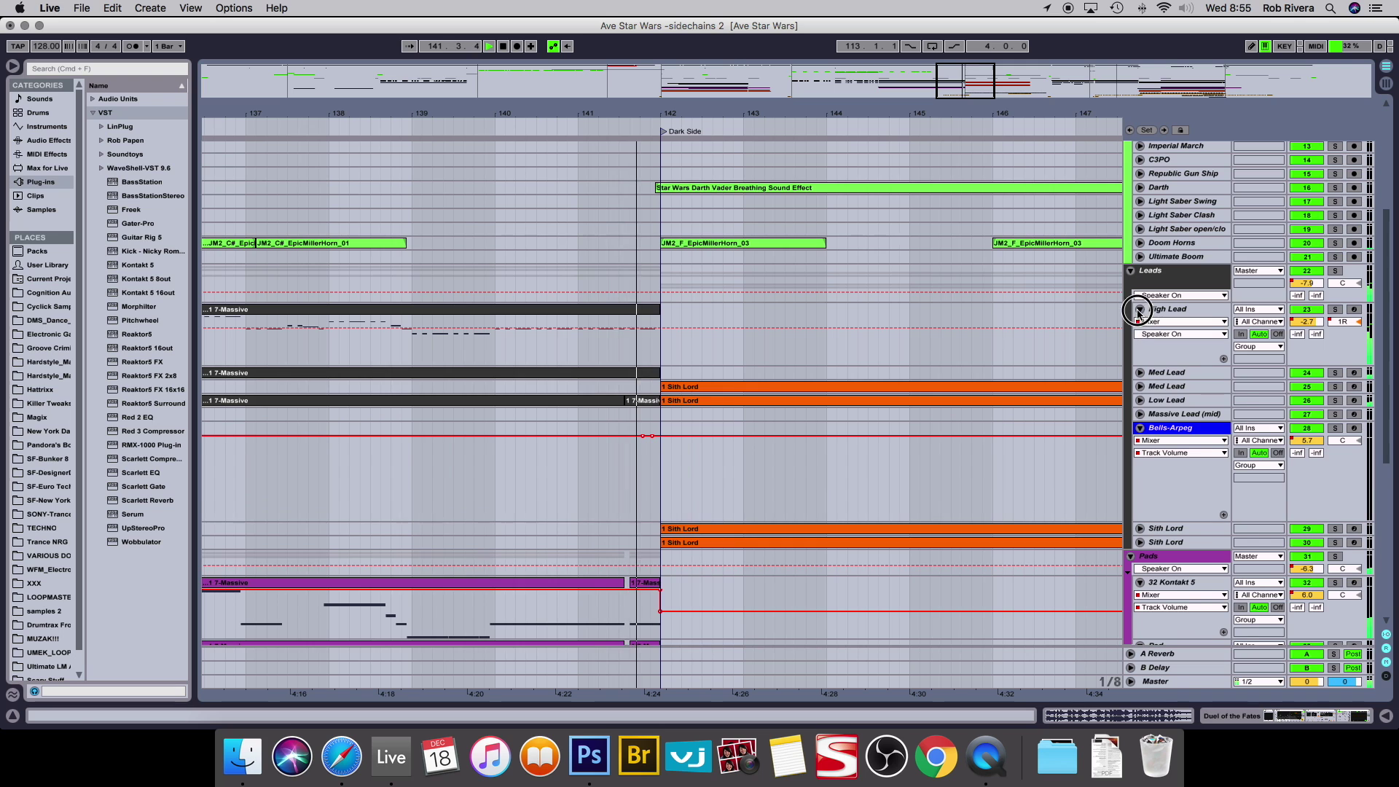
pyautogui.click(1140, 308)
# Unfold the Claps track in the Percussion group to show its clips after the Dark Side locator.
pyautogui.scroll(3, 907, 413)
pyautogui.scroll(2, 906, 412)
pyautogui.scroll(-8, 906, 412)
pyautogui.scroll(-4, 906, 417)
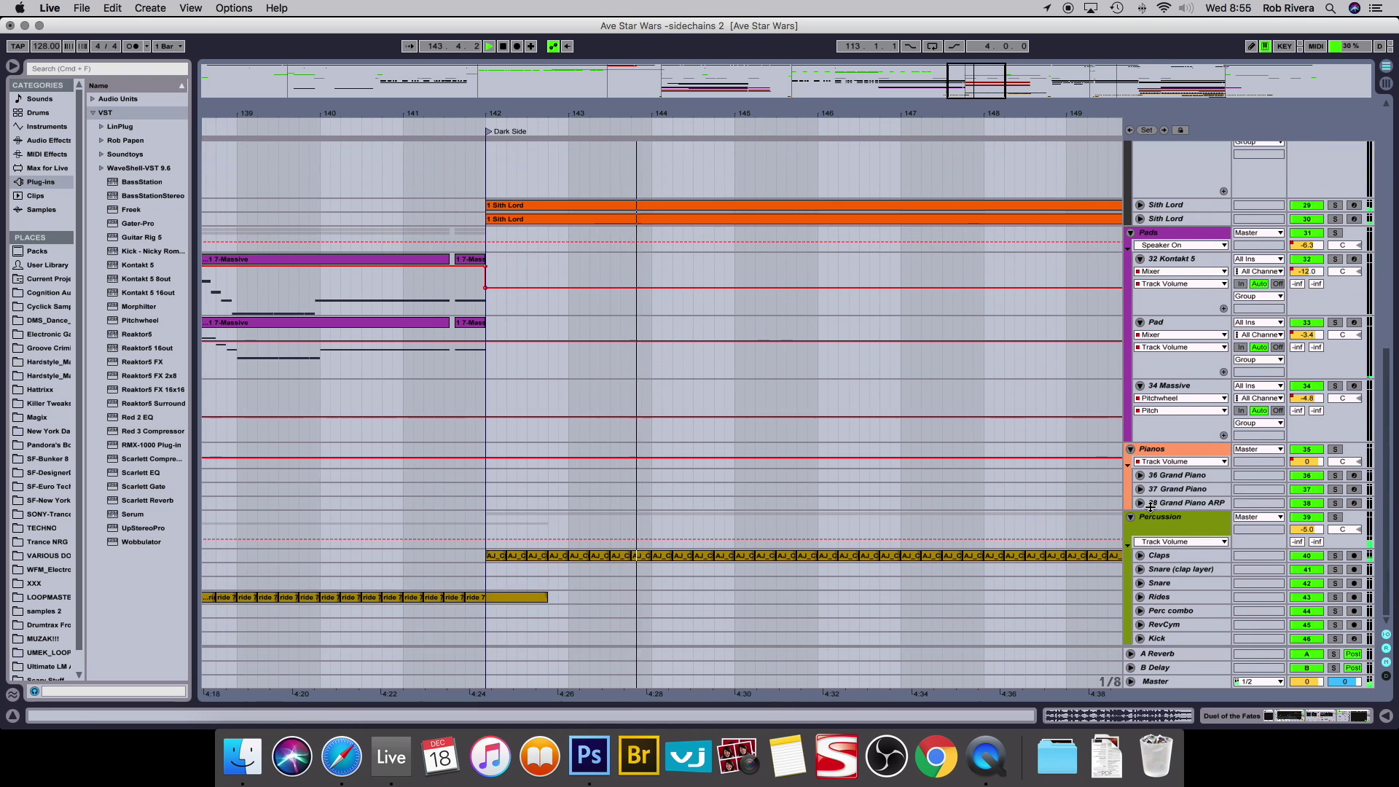
pyautogui.click(1141, 560)
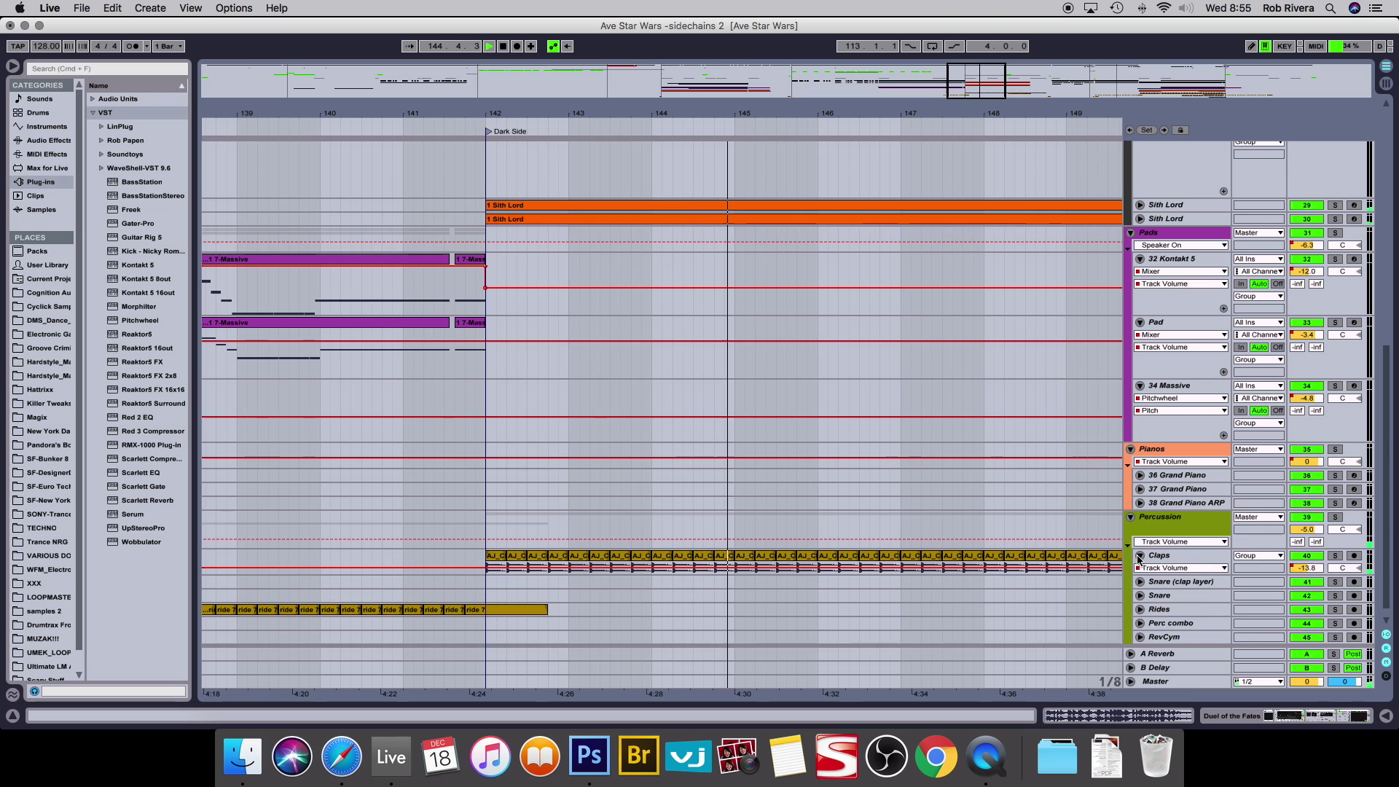
# Unfold the Sith Lord track below Bells-Arpeg to show its notes and volume automation, and fold it again.
pyautogui.scroll(6, 877, 424)
pyautogui.scroll(4, 877, 424)
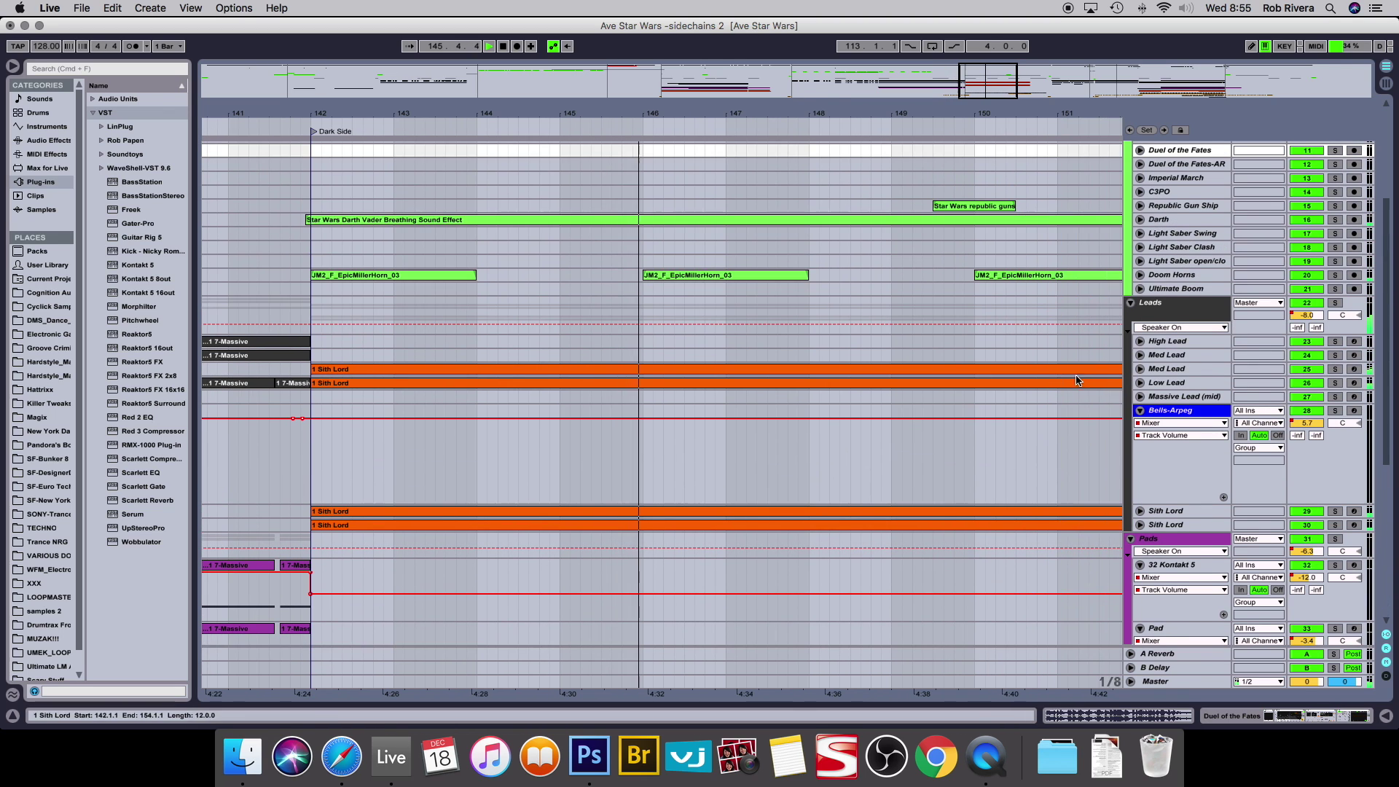
pyautogui.click(1139, 512)
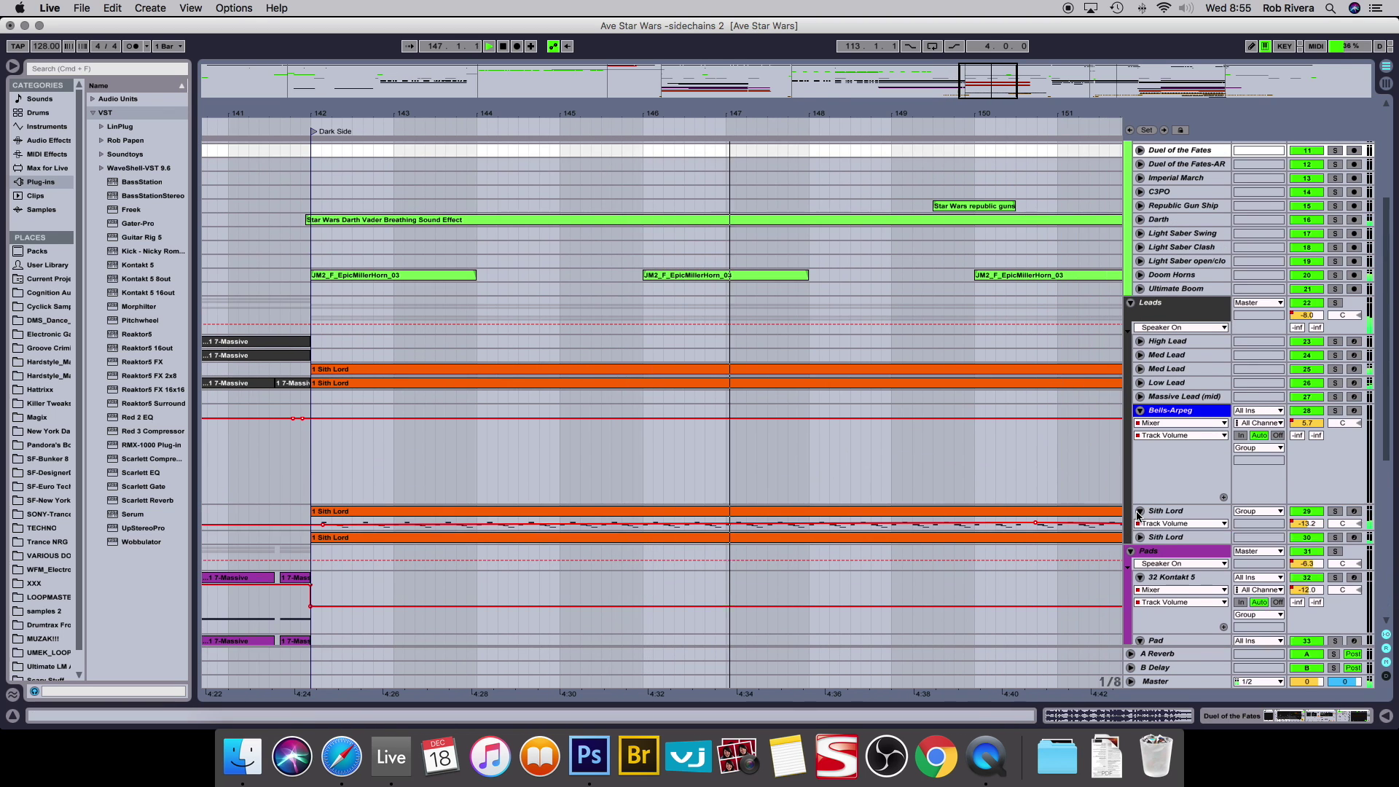
pyautogui.moveTo(1142, 530)
pyautogui.mouseDown()
pyautogui.moveTo(1142, 609)
pyautogui.moveTo(1142, 516)
pyautogui.mouseUp()
pyautogui.click(1141, 513)
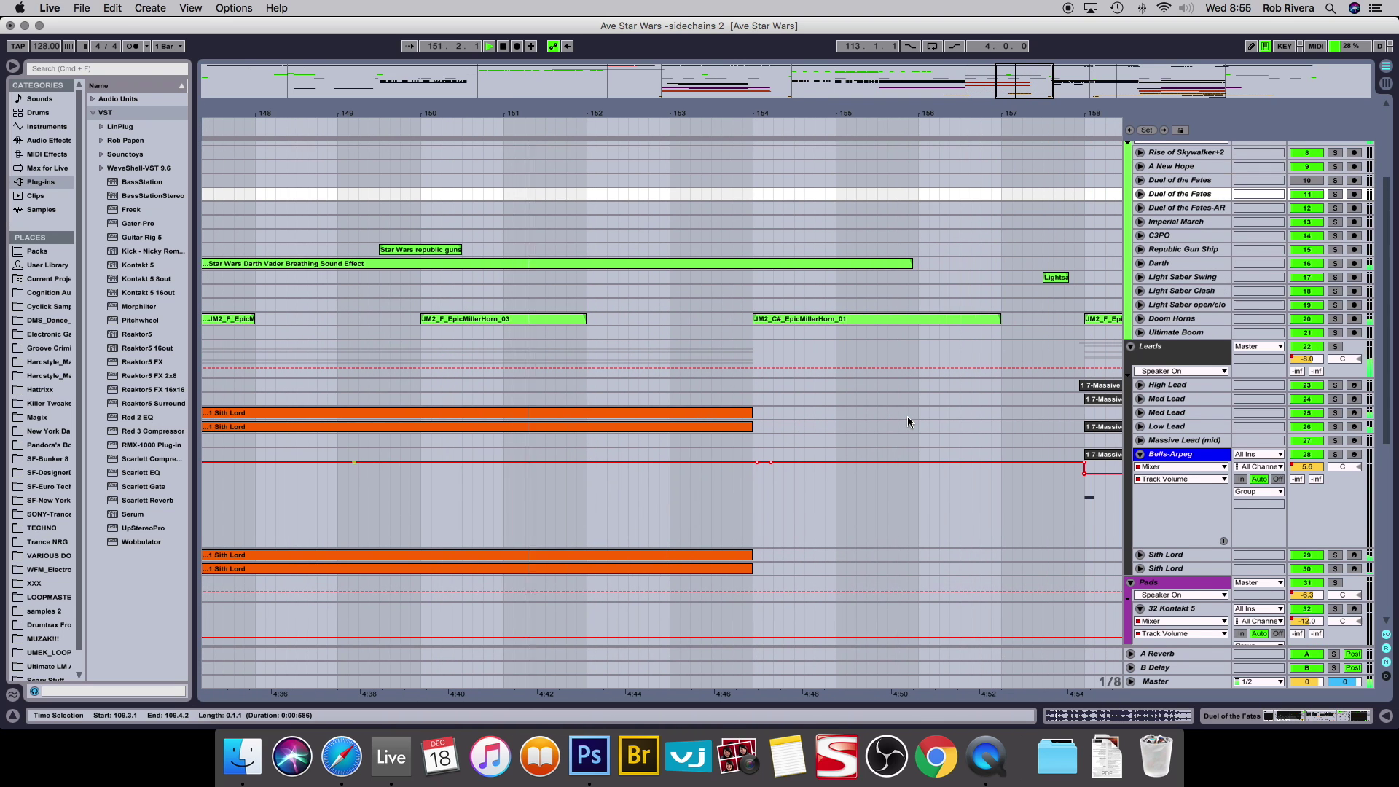
# Place the insert mark near bar 157 on Bells-Arpeg, and select the JM2_C#_EpicMillerHorn_01 clip at bar 154 on Doom Horns.
pyautogui.scroll(-5, 907, 421)
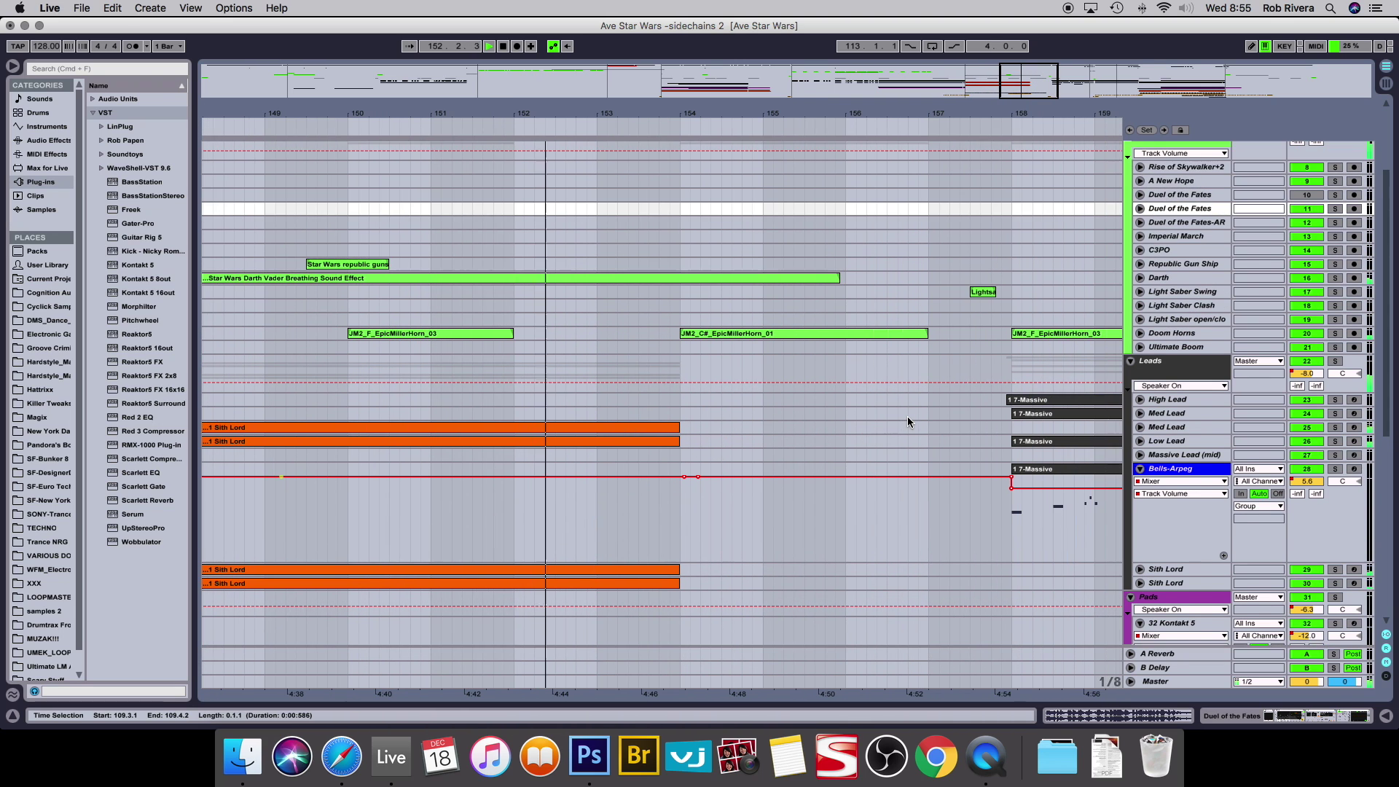
pyautogui.click(907, 422)
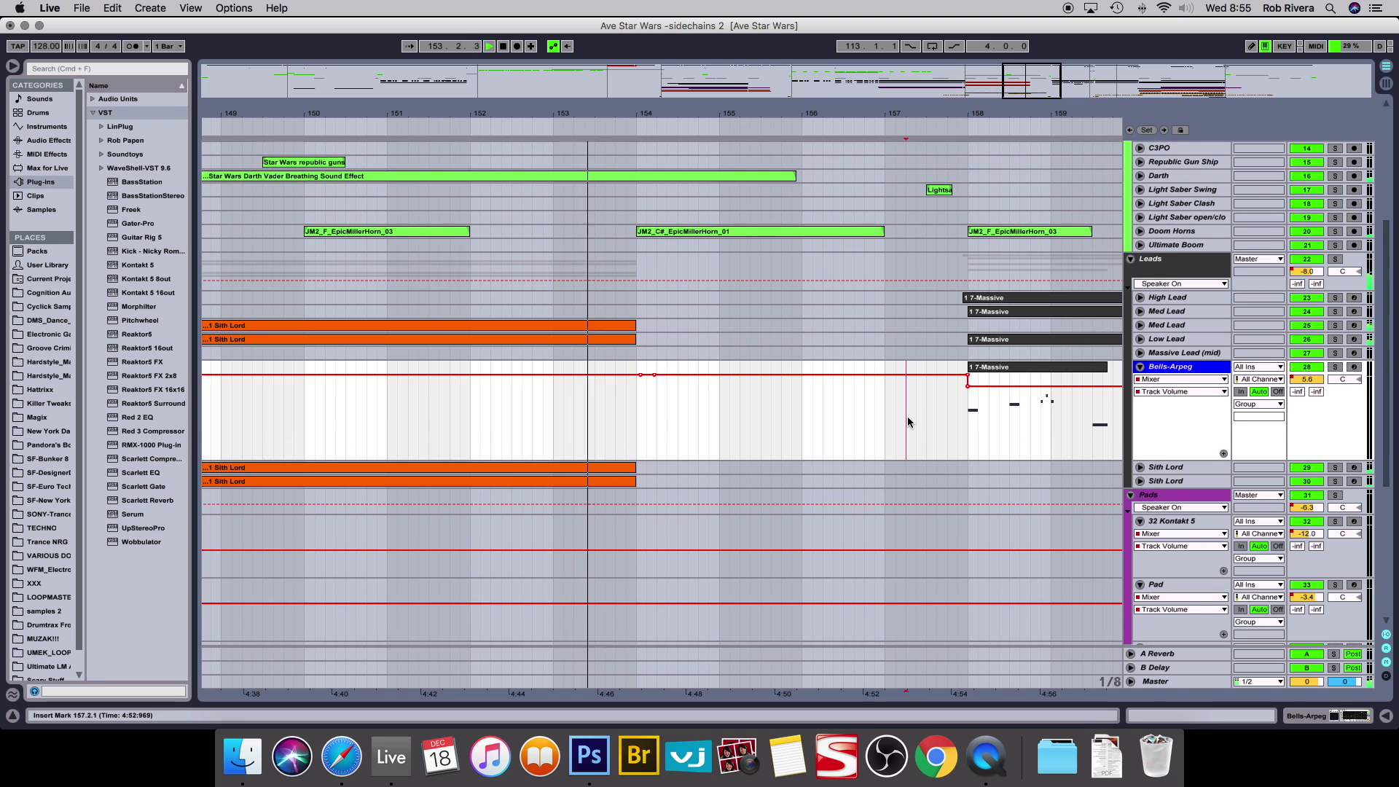
pyautogui.scroll(3, 902, 408)
pyautogui.click(786, 276)
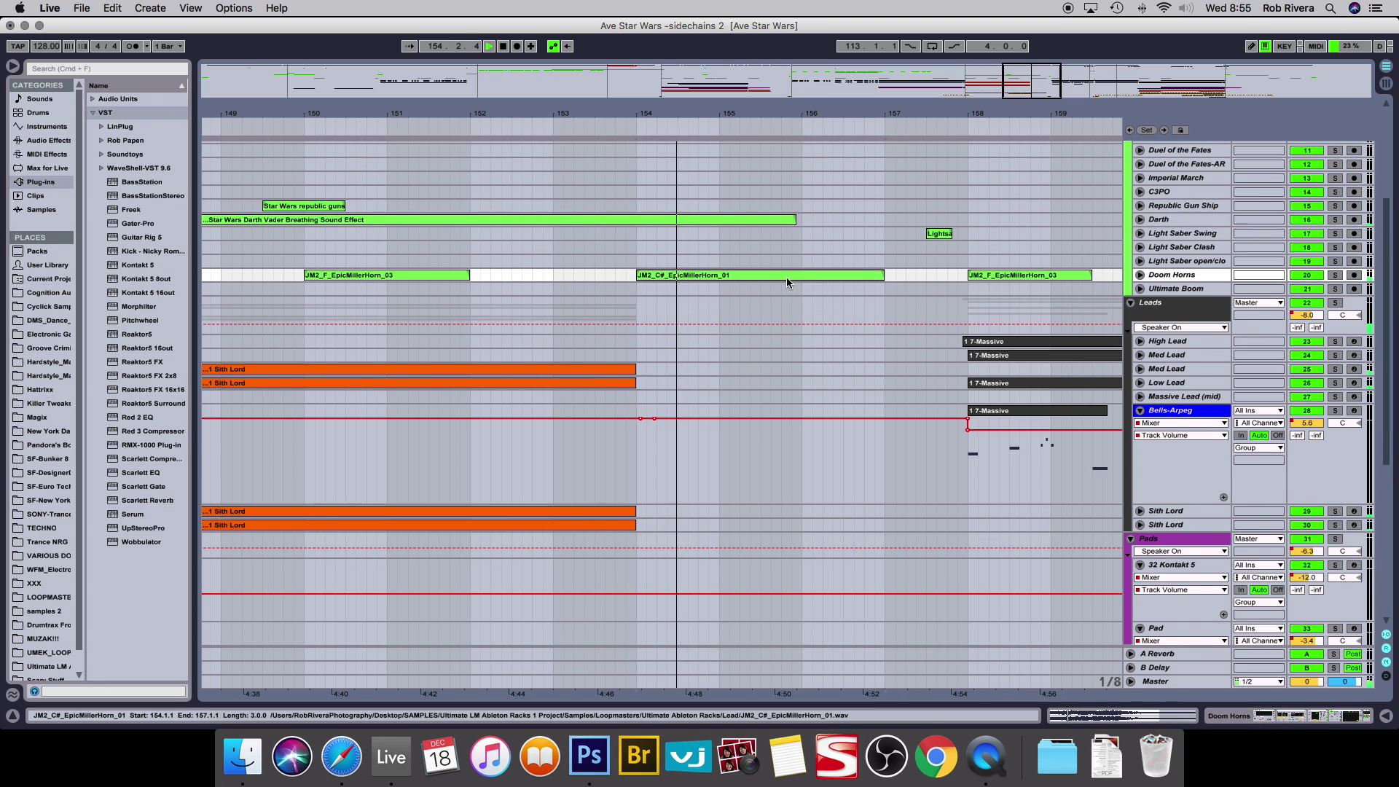
# Select the clip on the Light Saber Swing track and show the track's device chain in Session View before returning to Arrangement View.
pyautogui.click(934, 234)
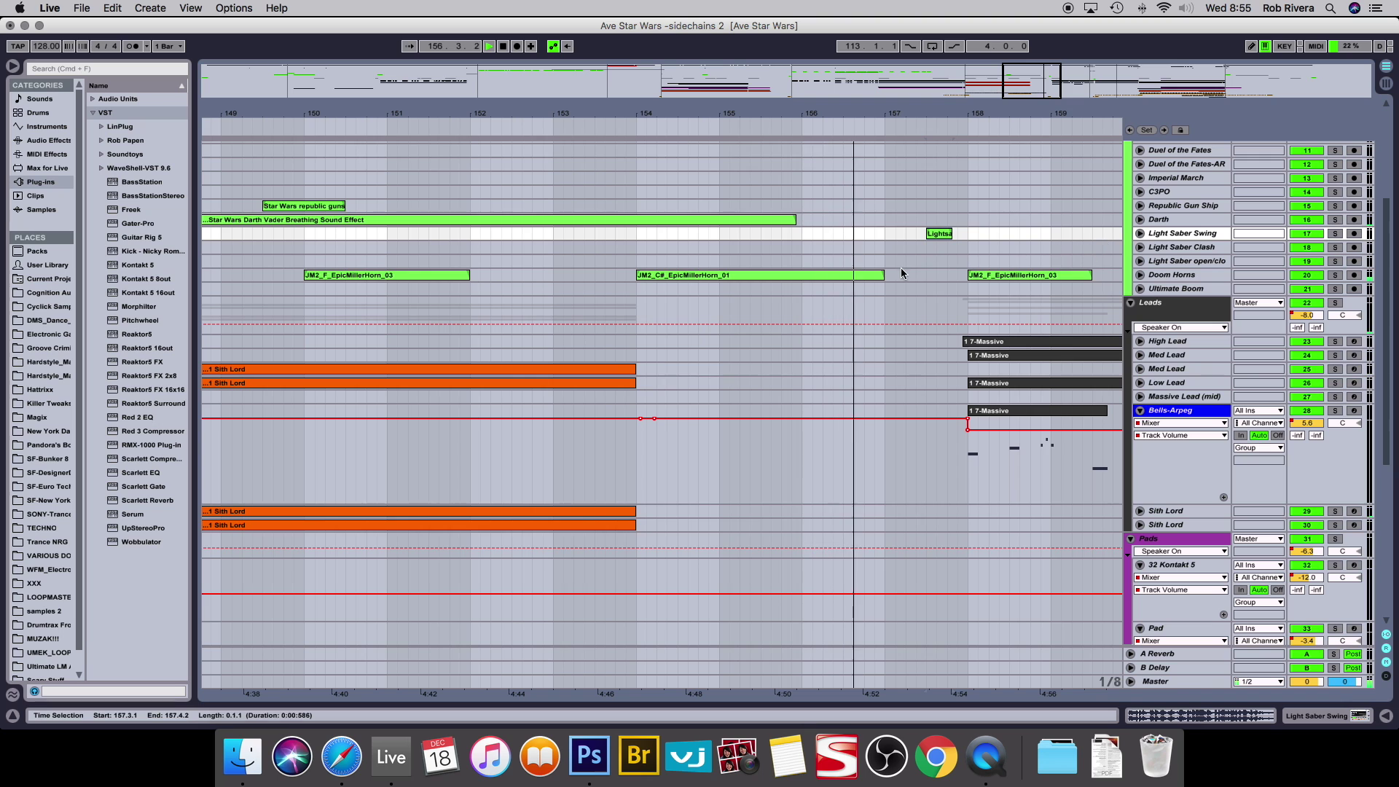
pyautogui.press('Tab')
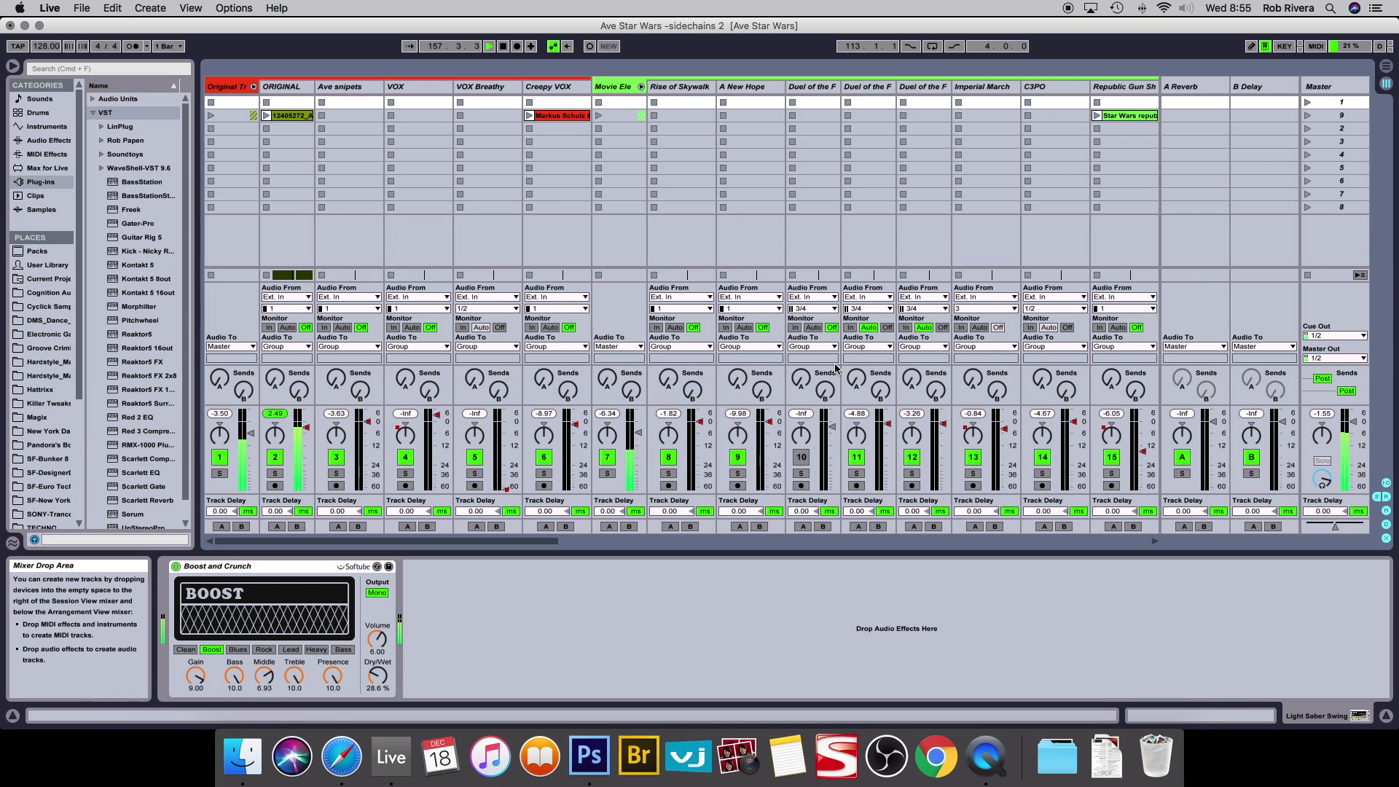
pyautogui.press('Tab')
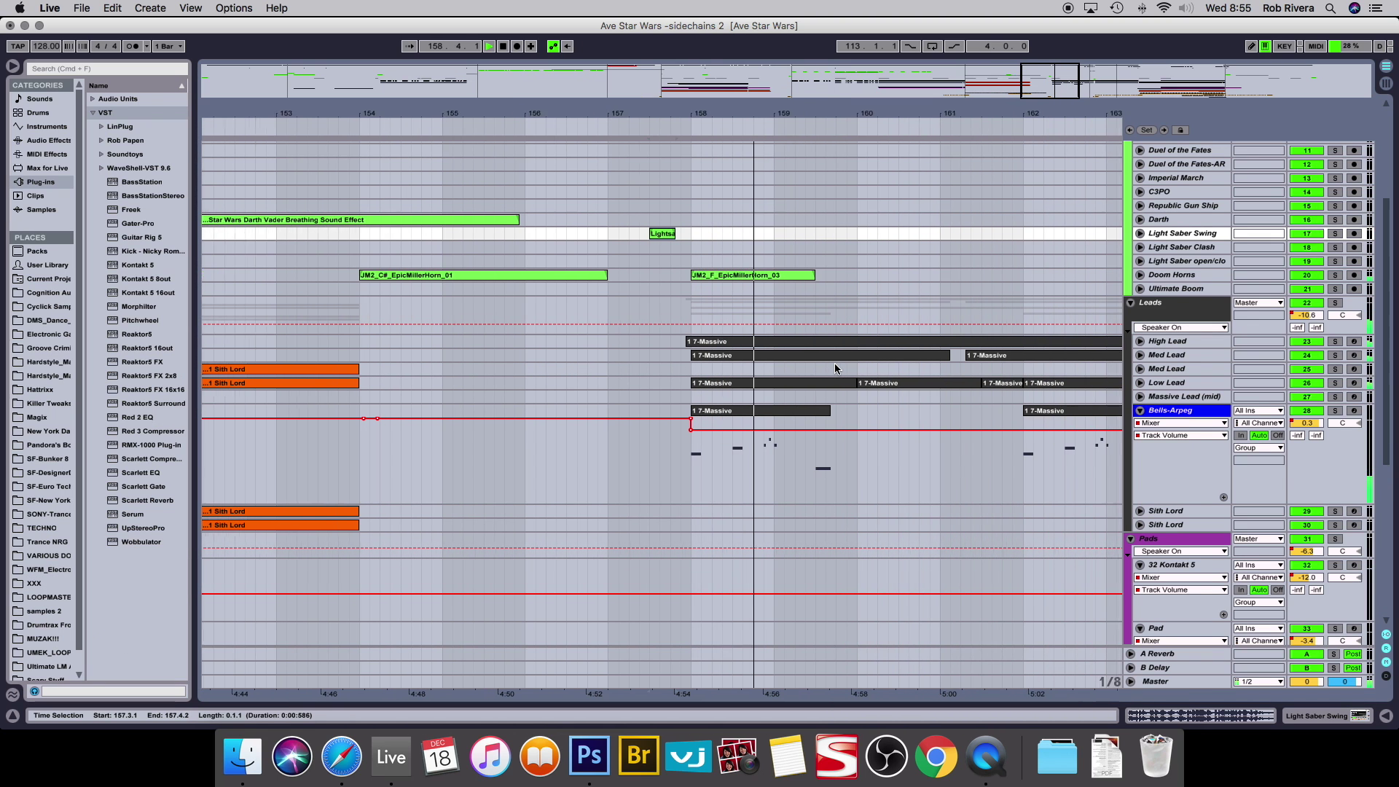
# Unfold the High Lead and upper Med Lead tracks around the Duel of the Fates locator to show their notes and automation.
pyautogui.scroll(1, 836, 368)
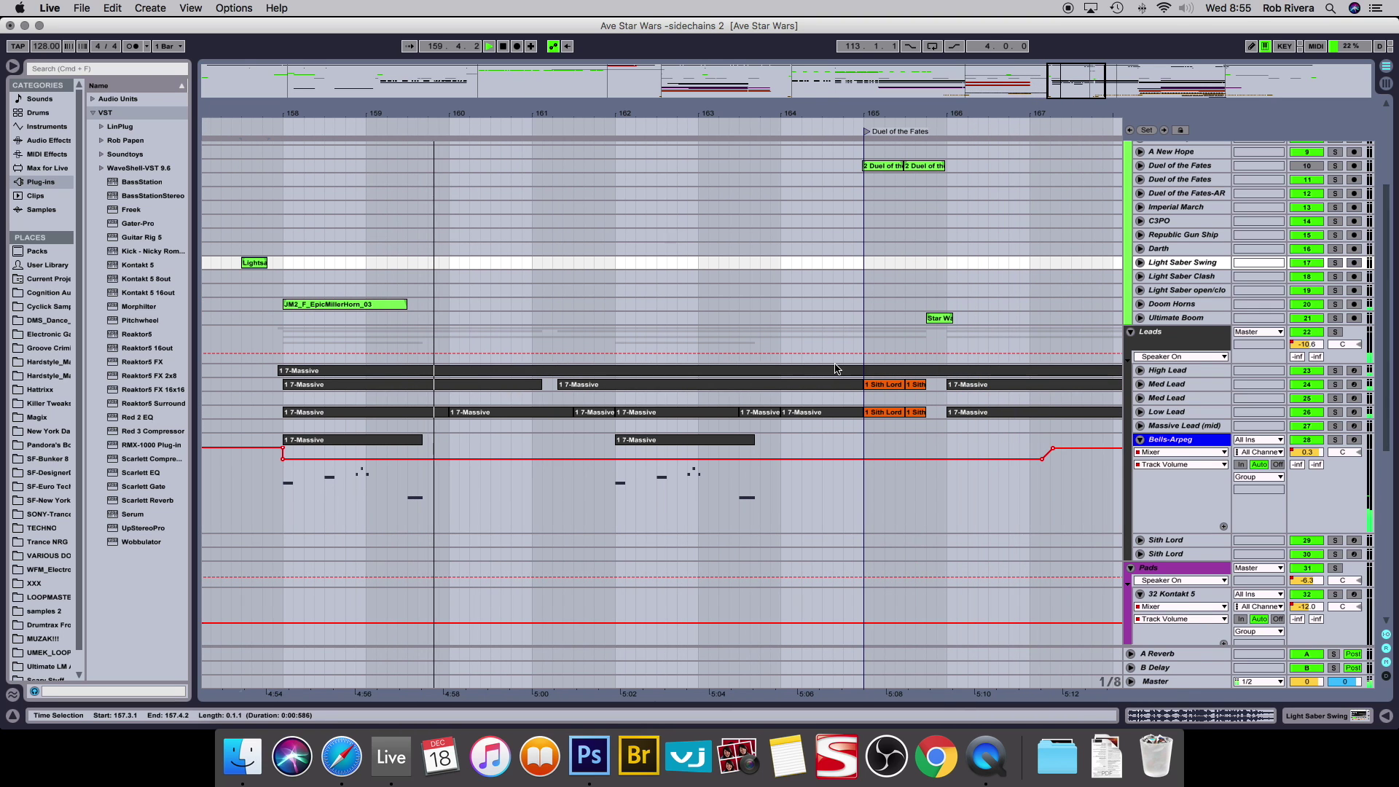
pyautogui.scroll(-2, 835, 368)
pyautogui.scroll(4, 836, 368)
pyautogui.scroll(2, 835, 368)
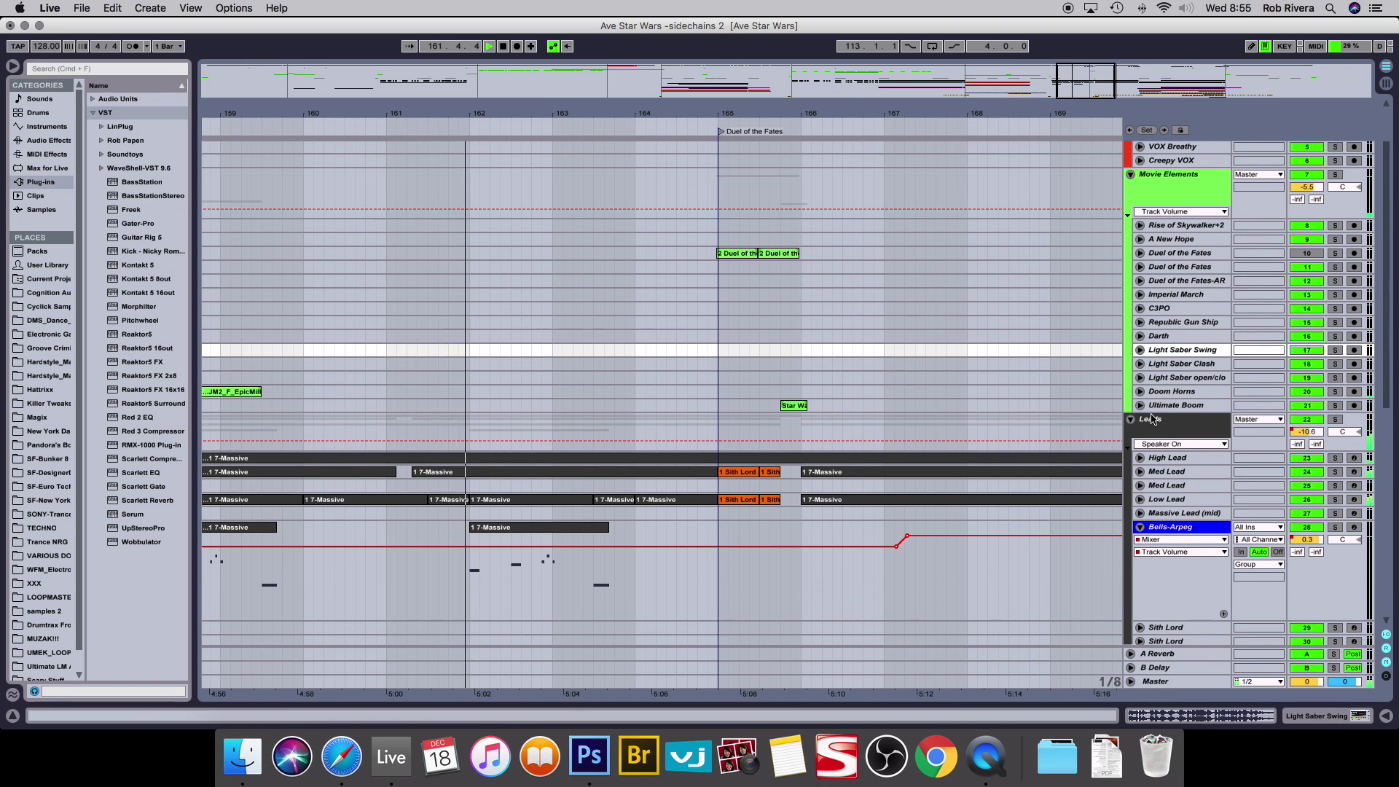
pyautogui.keyDown('alt'); pyautogui.click(1141, 472); pyautogui.keyUp('alt')
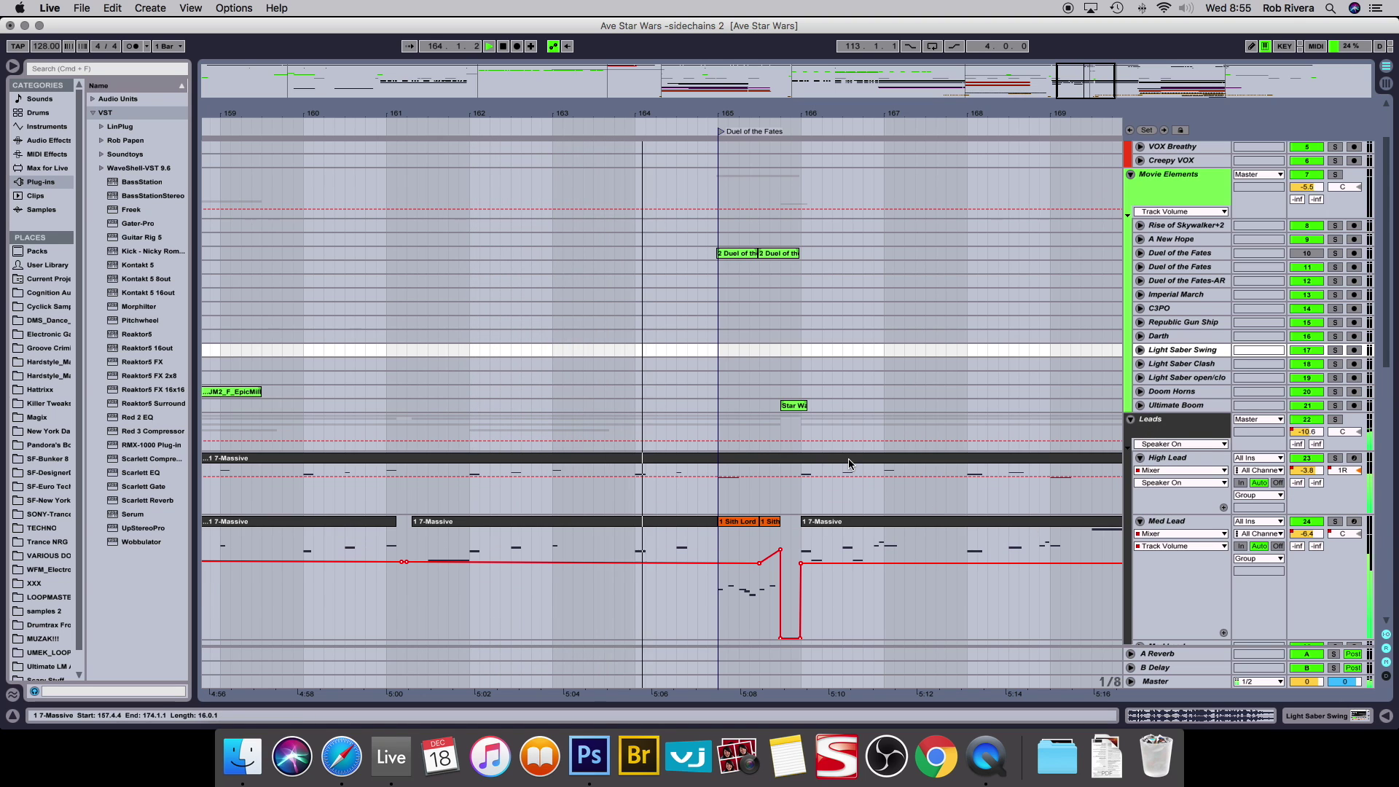
# Look over the original track, Movie Elements and Leads clips around the Duel of the Fates locator, and select the Ultimate Boom track.
pyautogui.scroll(5, 857, 368)
pyautogui.hscroll(3, 855, 363)
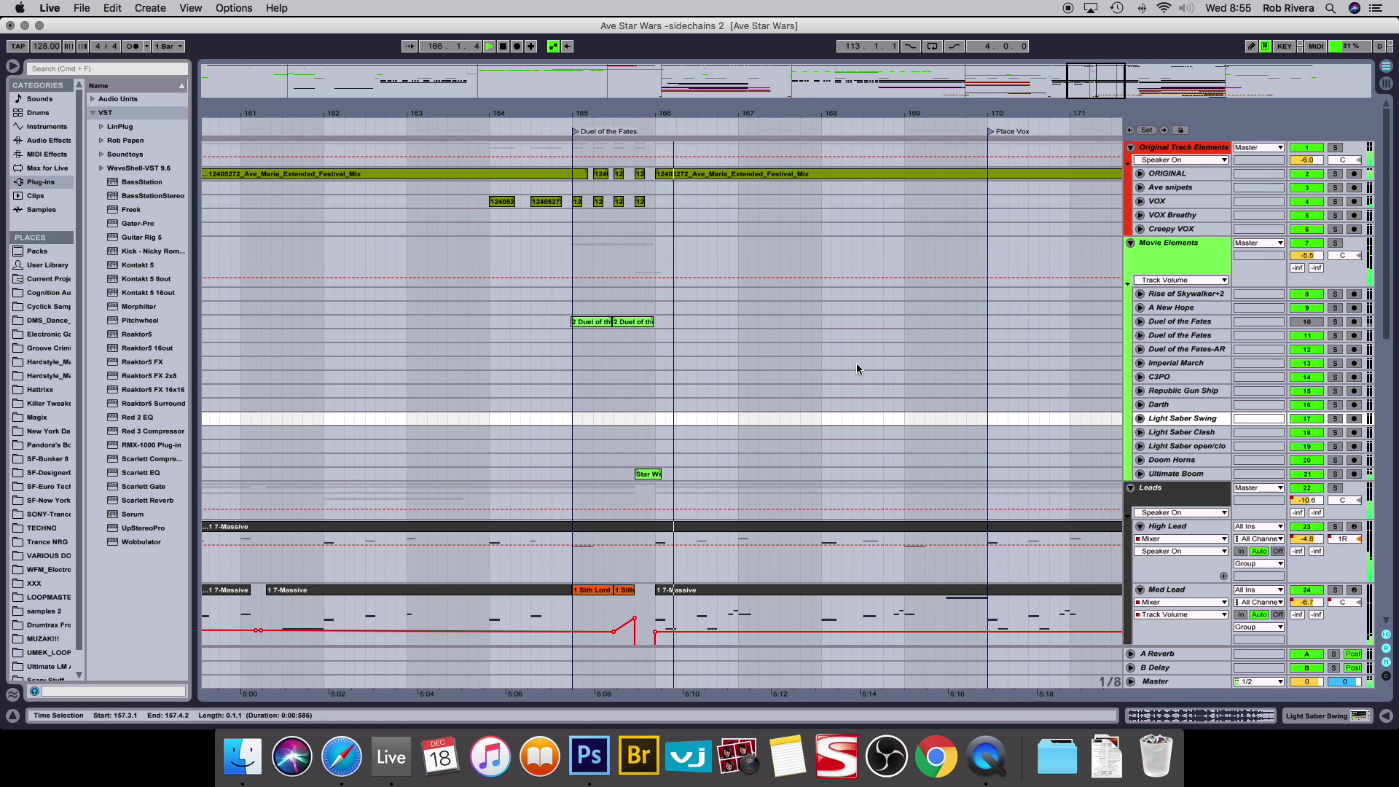
pyautogui.scroll(-1, 856, 362)
pyautogui.scroll(-6, 855, 363)
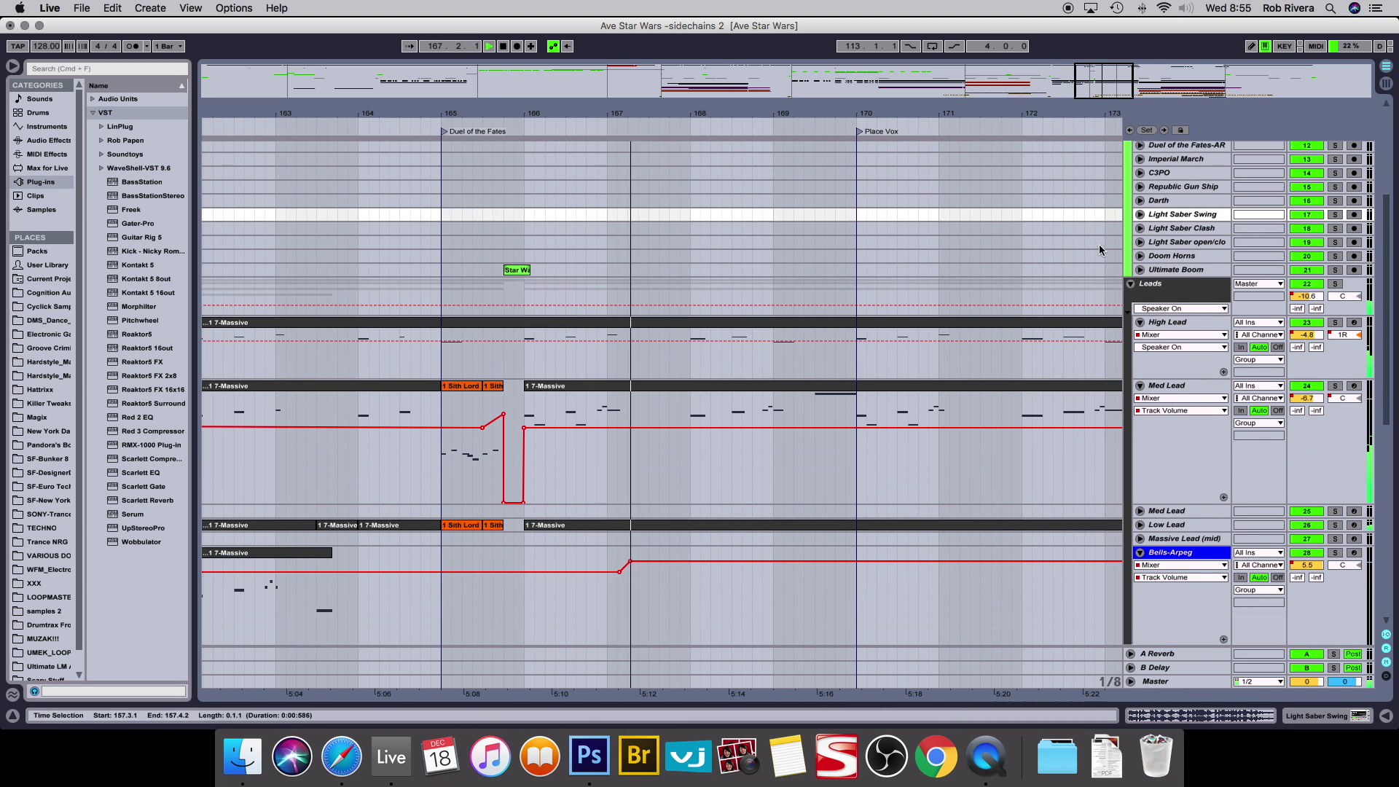
pyautogui.scroll(-2, 659, 360)
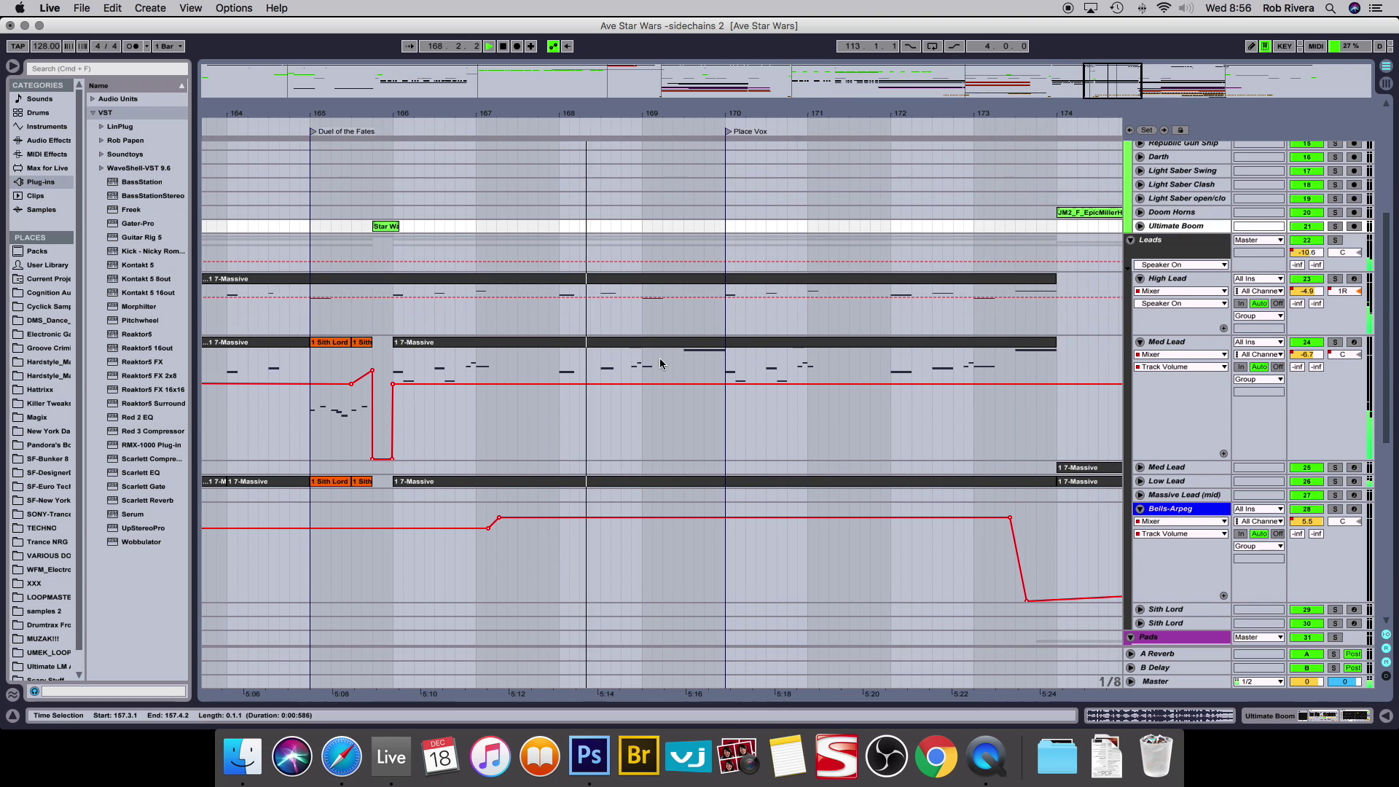
# Fold the High Lead, Med Lead and Bells-Arpeg tracks in Leads and the 32 Kontakt 5 and Pad tracks in Pads.
pyautogui.click(1140, 279)
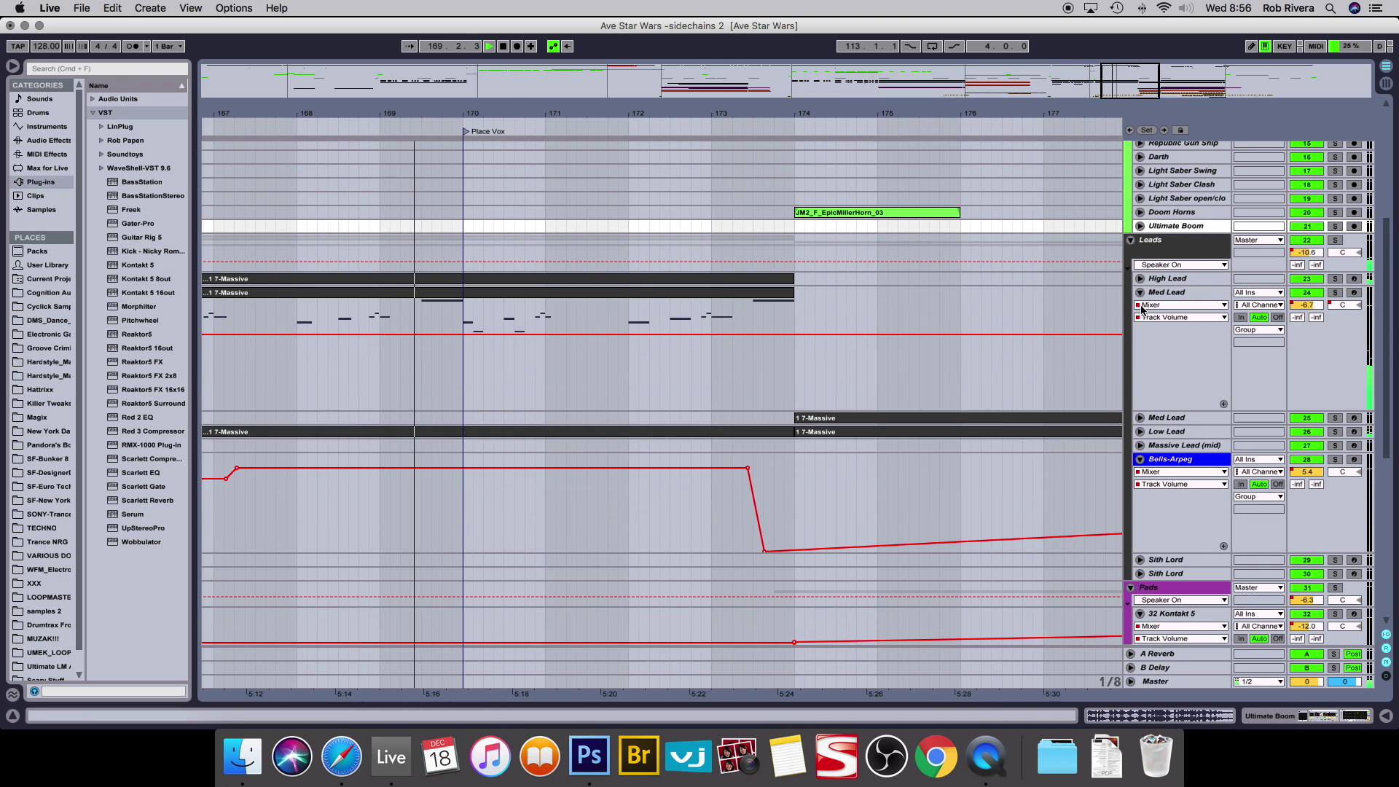
pyautogui.click(1140, 293)
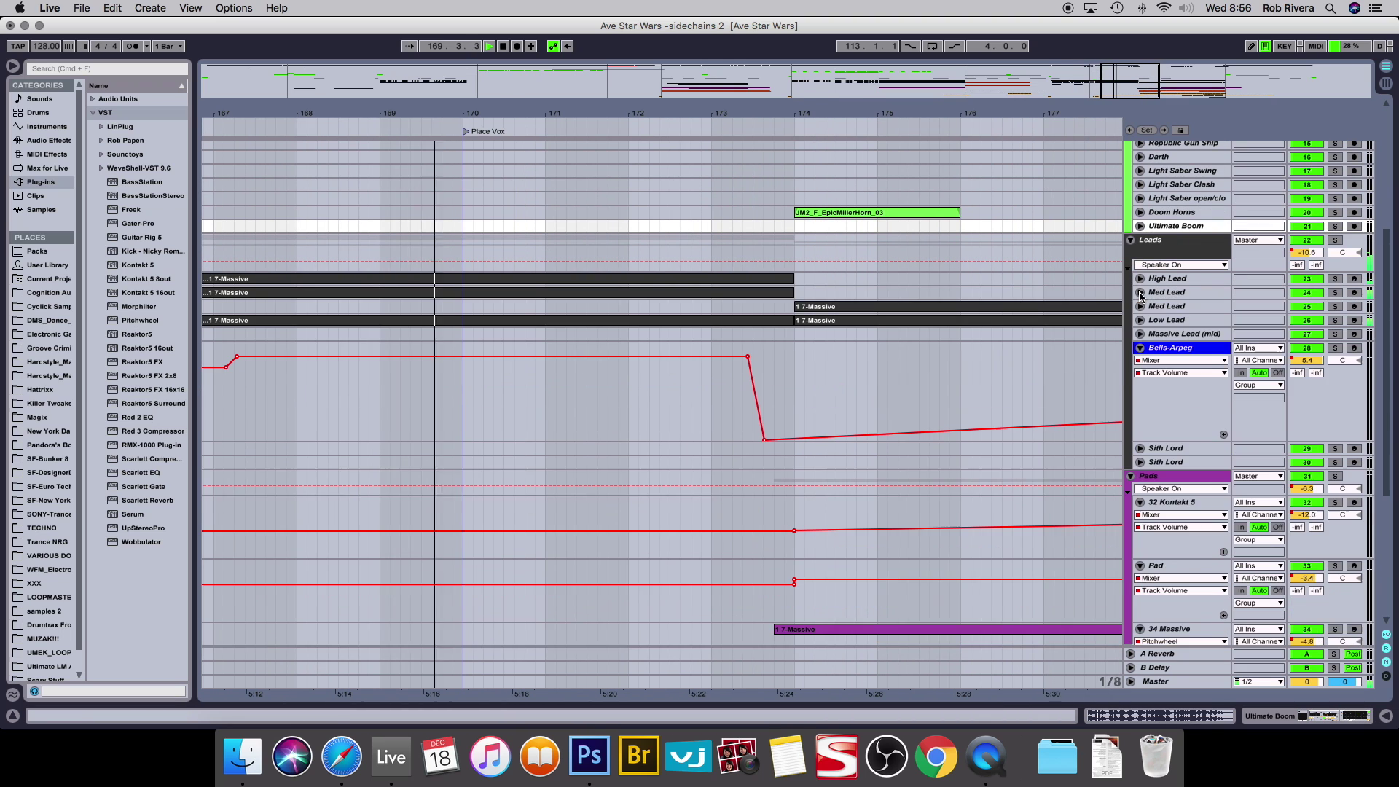
pyautogui.click(1140, 348)
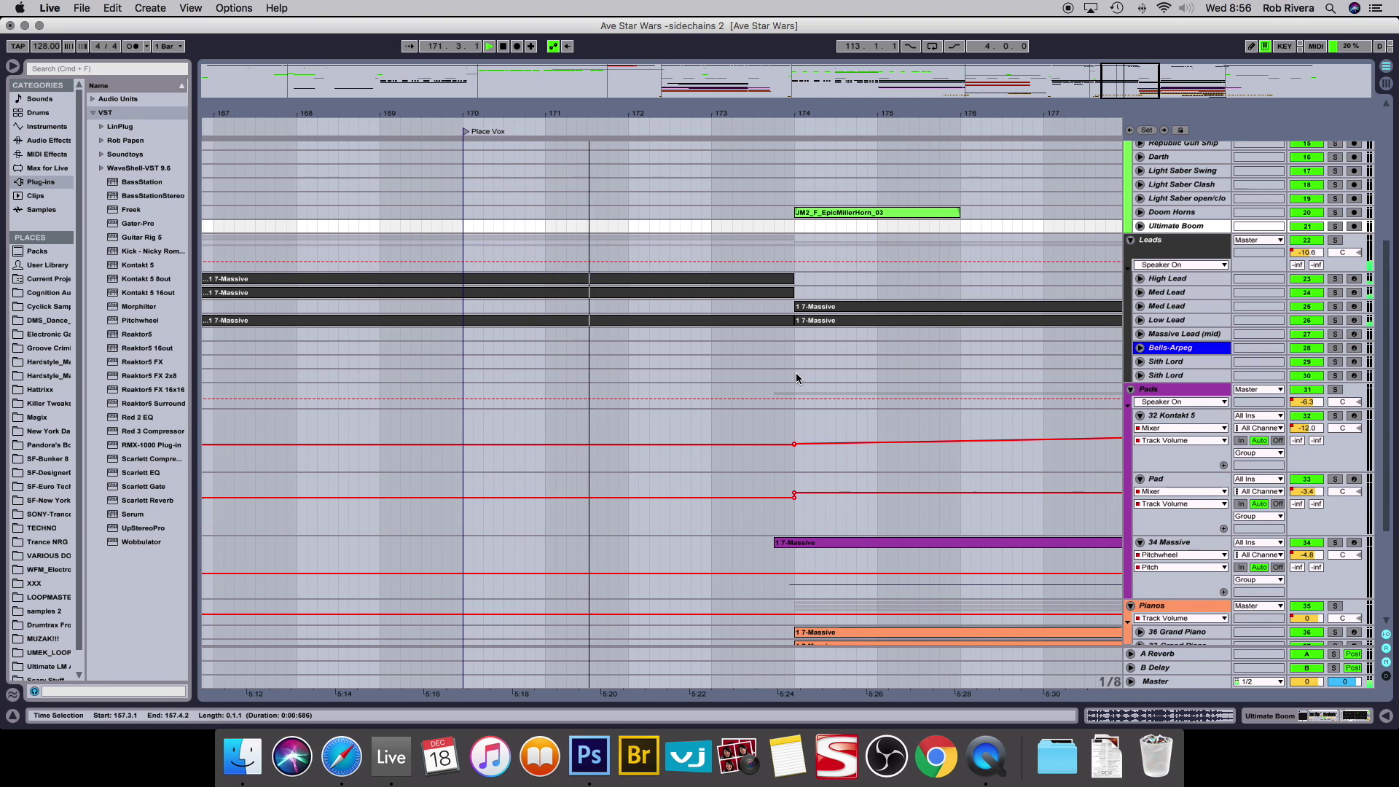
pyautogui.click(1140, 415)
pyautogui.click(1140, 429)
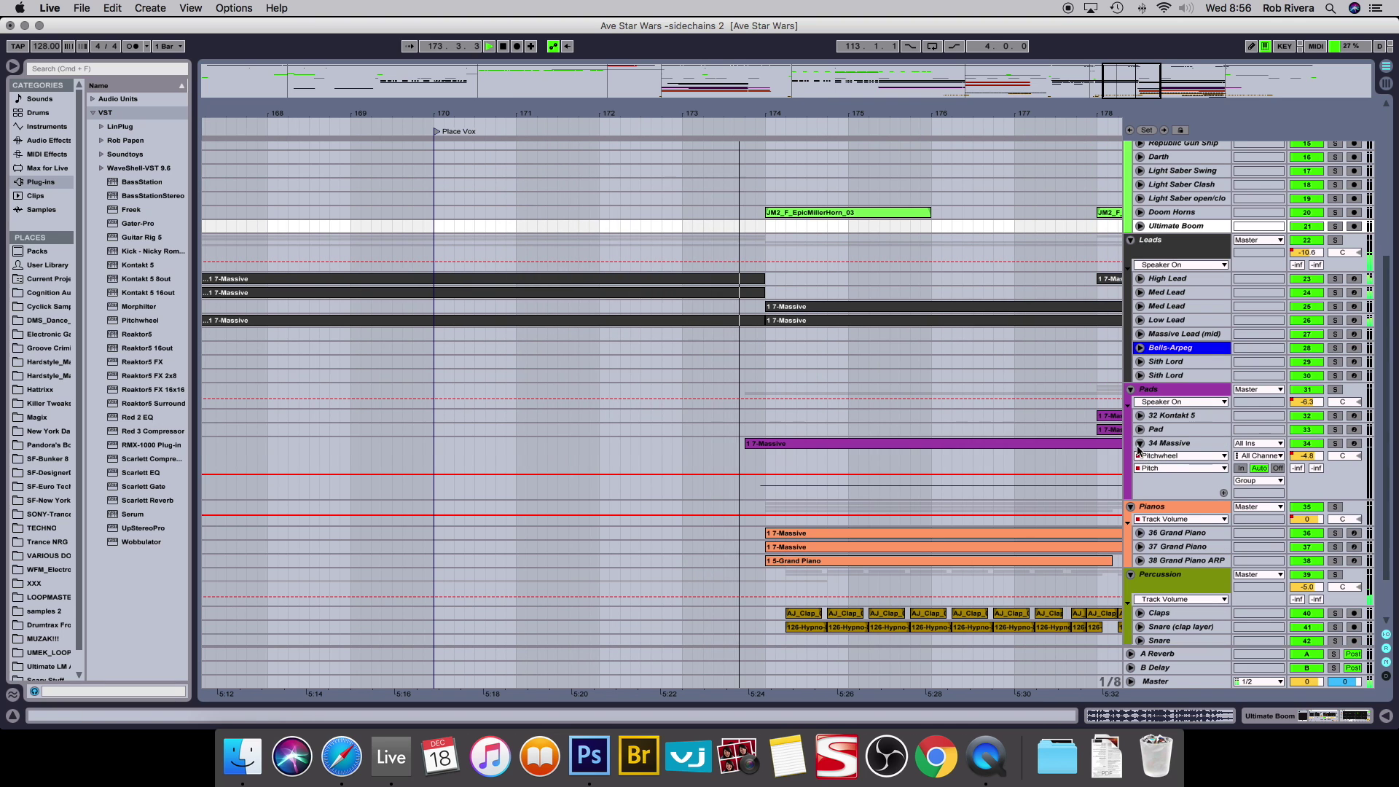
# Fold the 34 Massive track in Pads and look over all groups' clips around bars 174 to 182.
pyautogui.click(1139, 444)
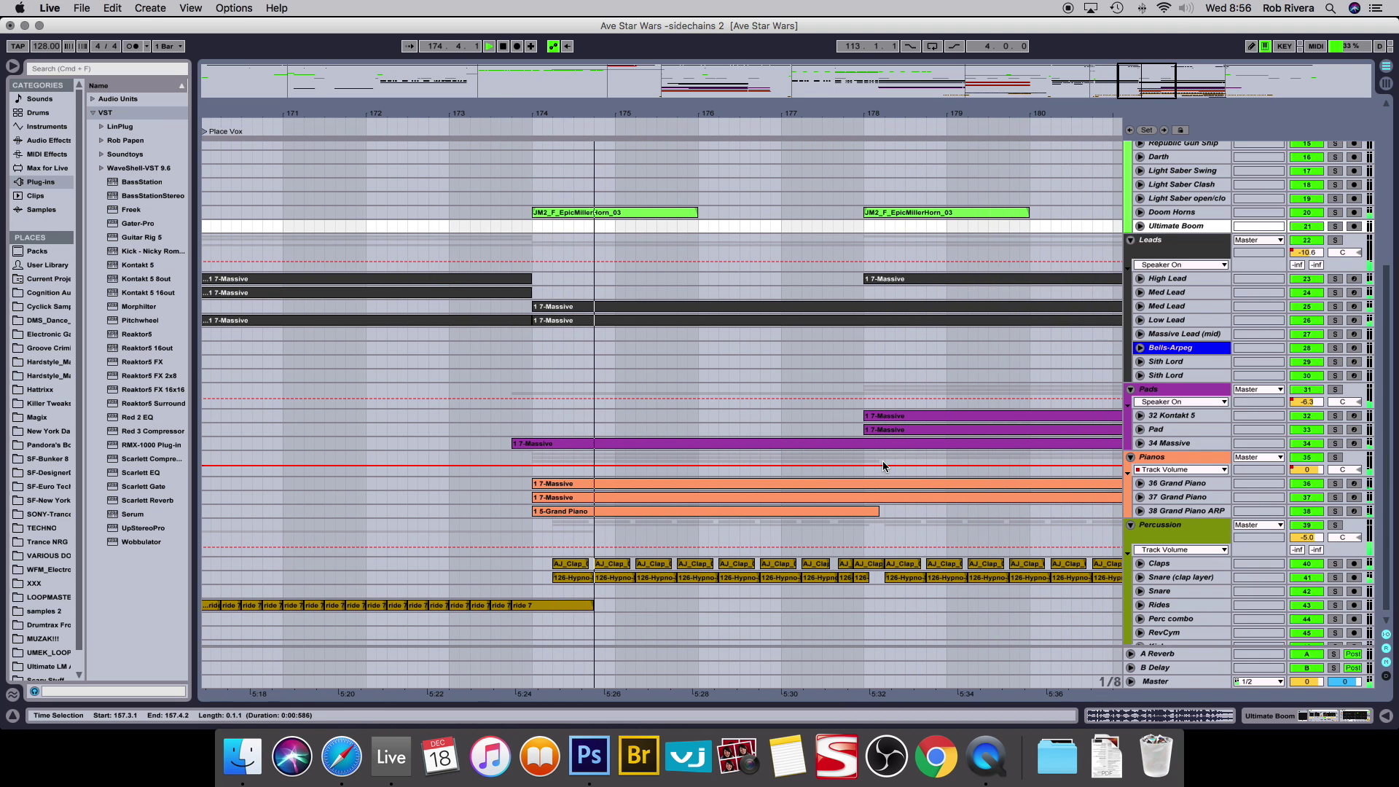
pyautogui.scroll(5, 883, 465)
pyautogui.scroll(-5, 883, 464)
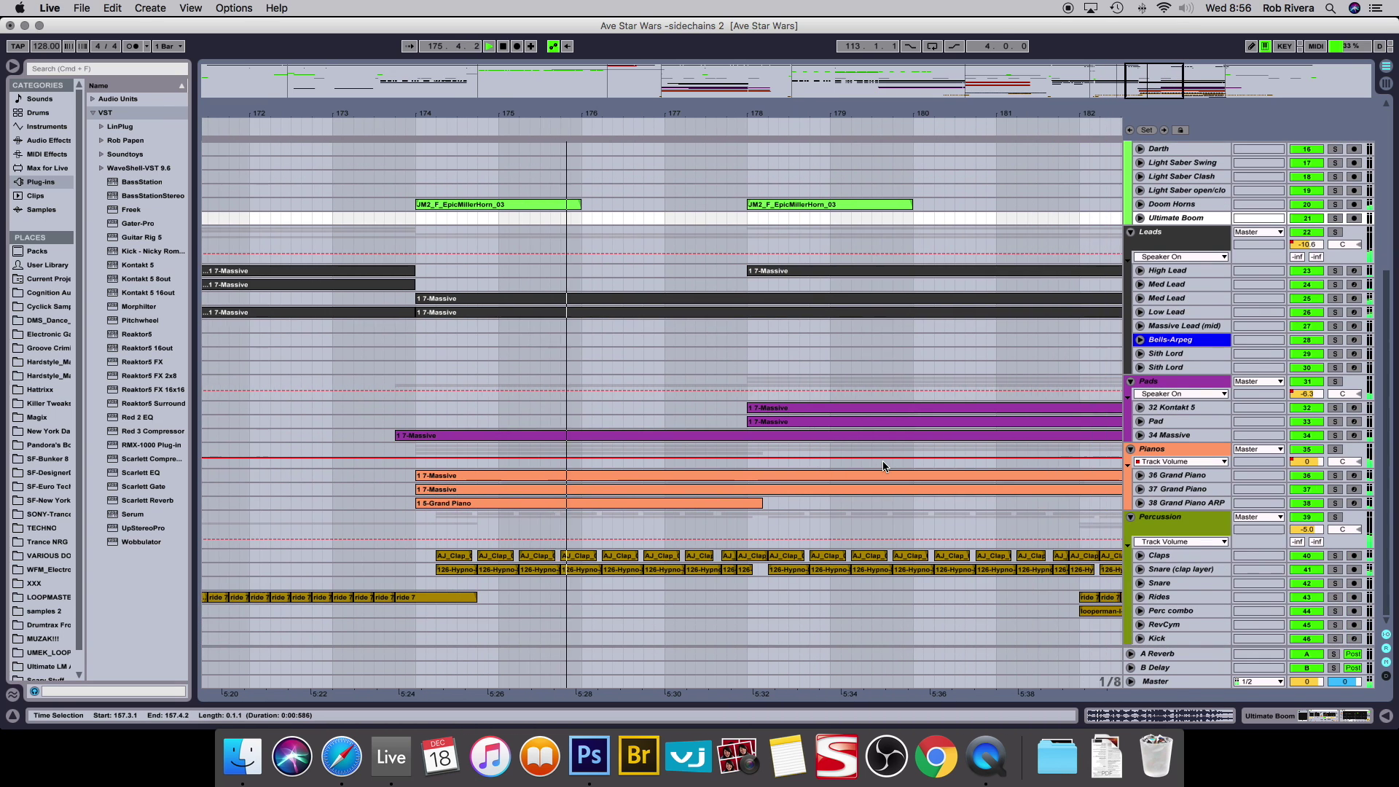
pyautogui.scroll(1, 883, 466)
pyautogui.scroll(5, 883, 466)
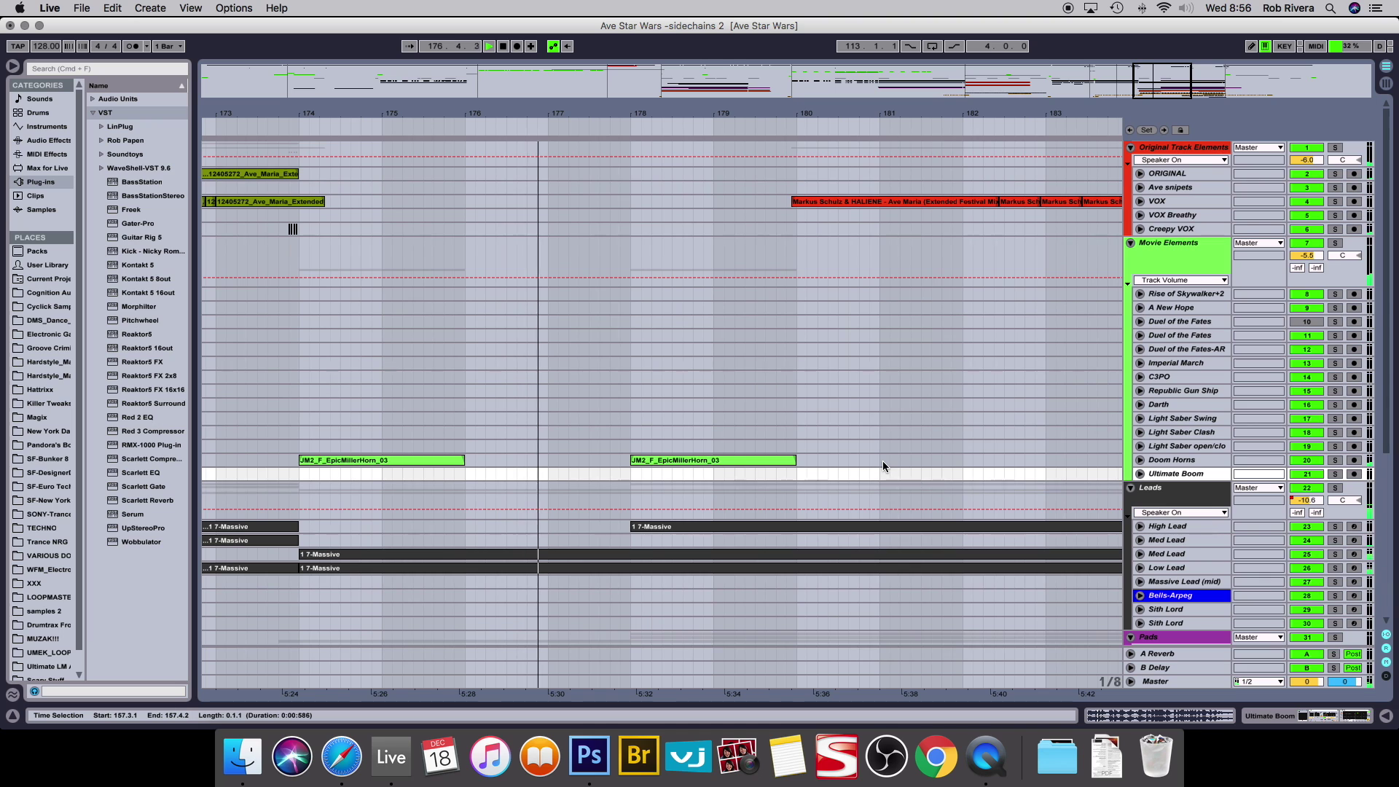
pyautogui.scroll(-6, 883, 466)
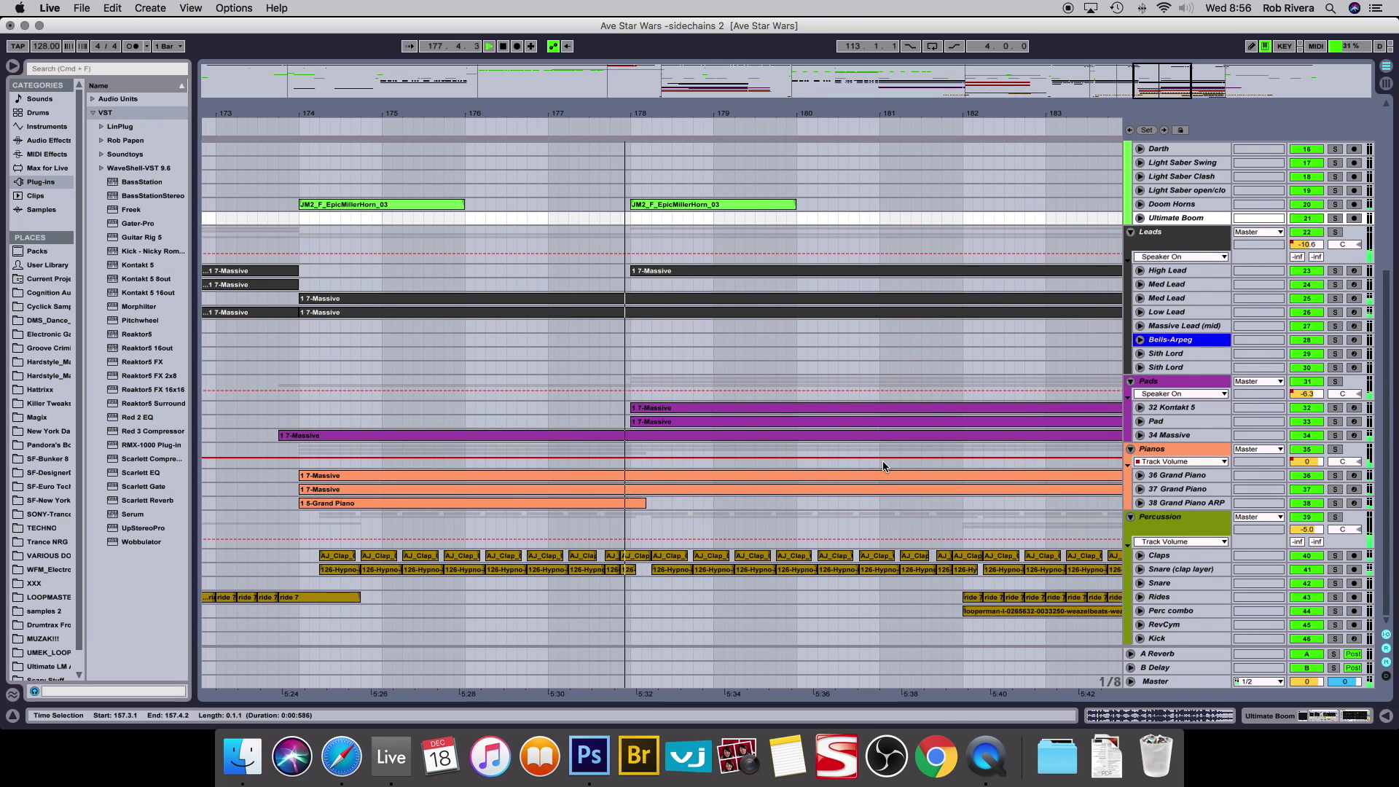
pyautogui.scroll(1, 883, 466)
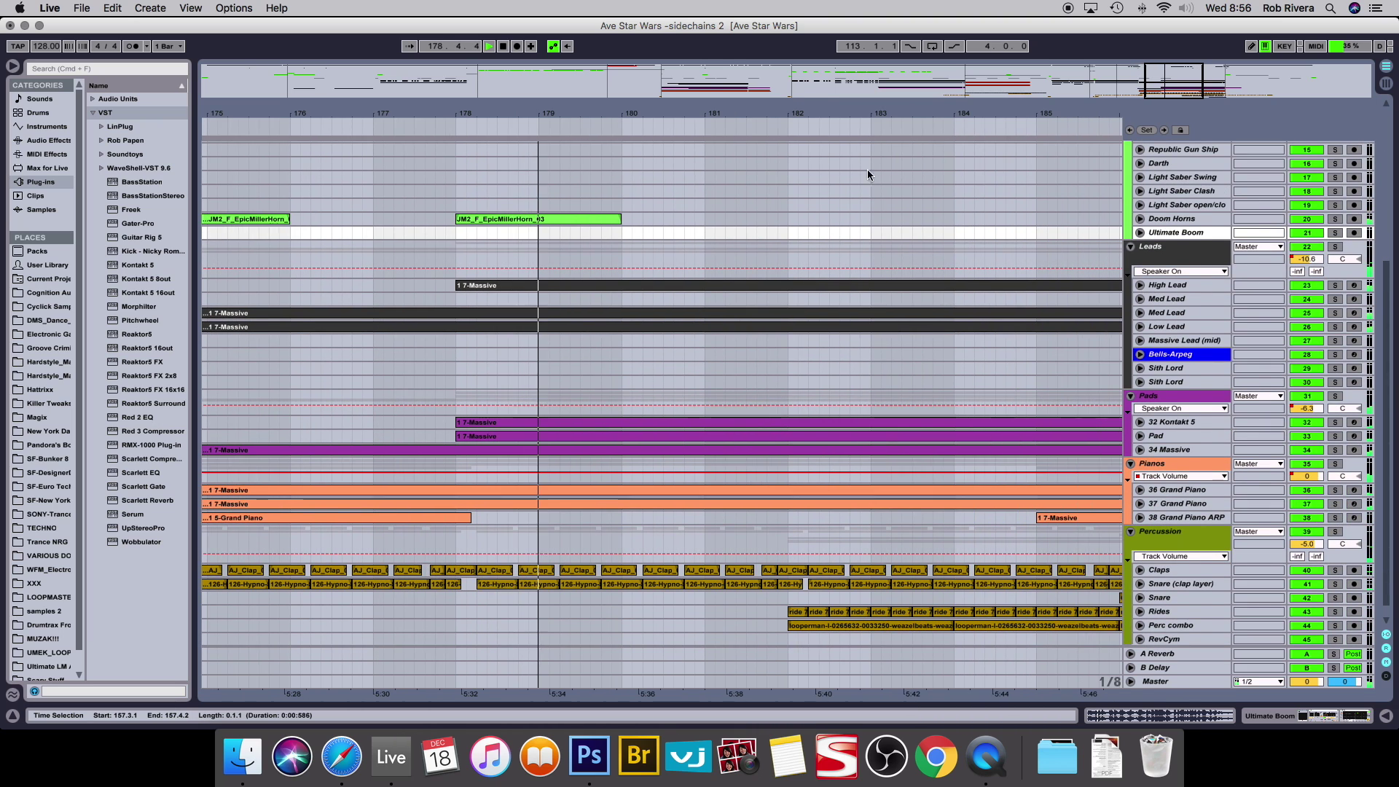
# Check the mixer channels from the original track elements through Leads in Session View, and return to Arrangement View.
pyautogui.press('Tab')
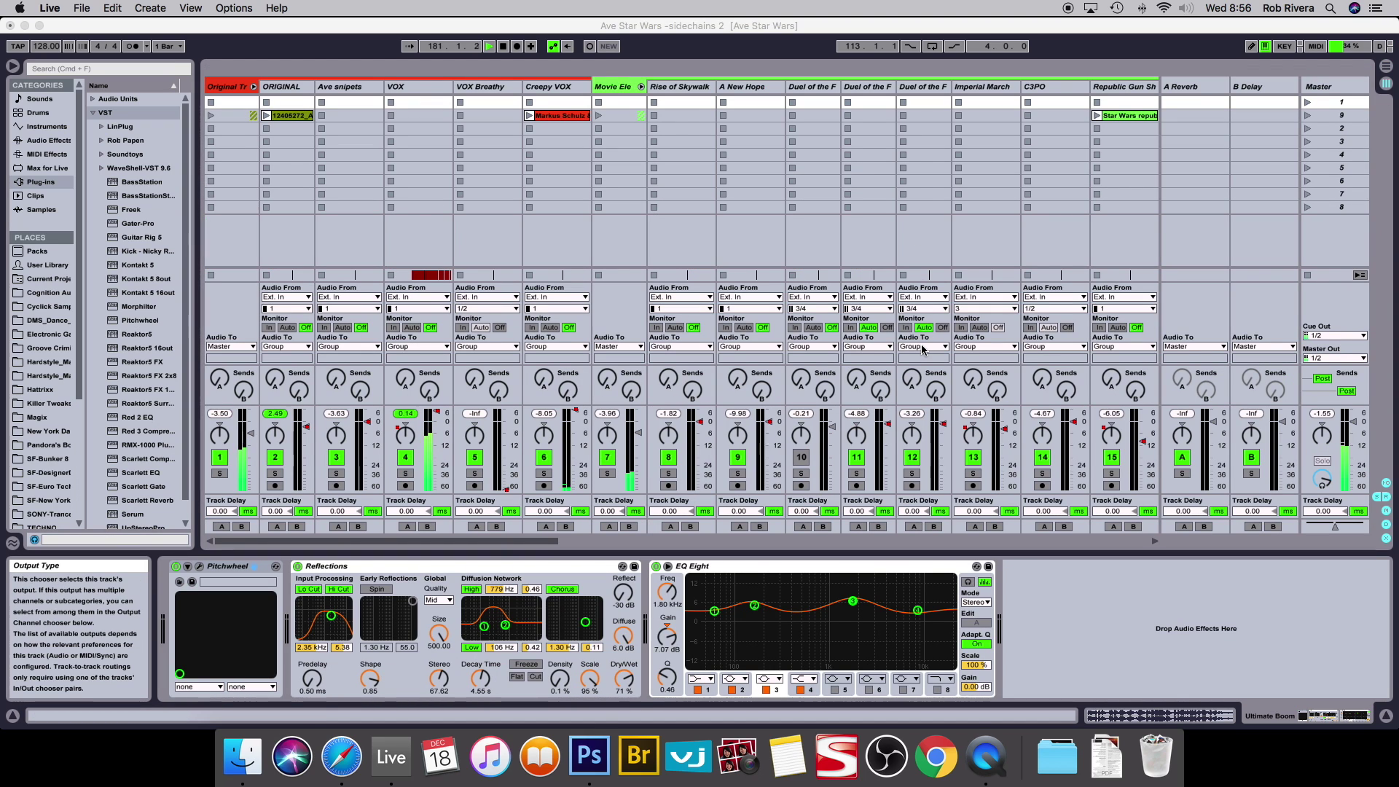
pyautogui.hscroll(10, 923, 350)
pyautogui.hscroll(3, 923, 349)
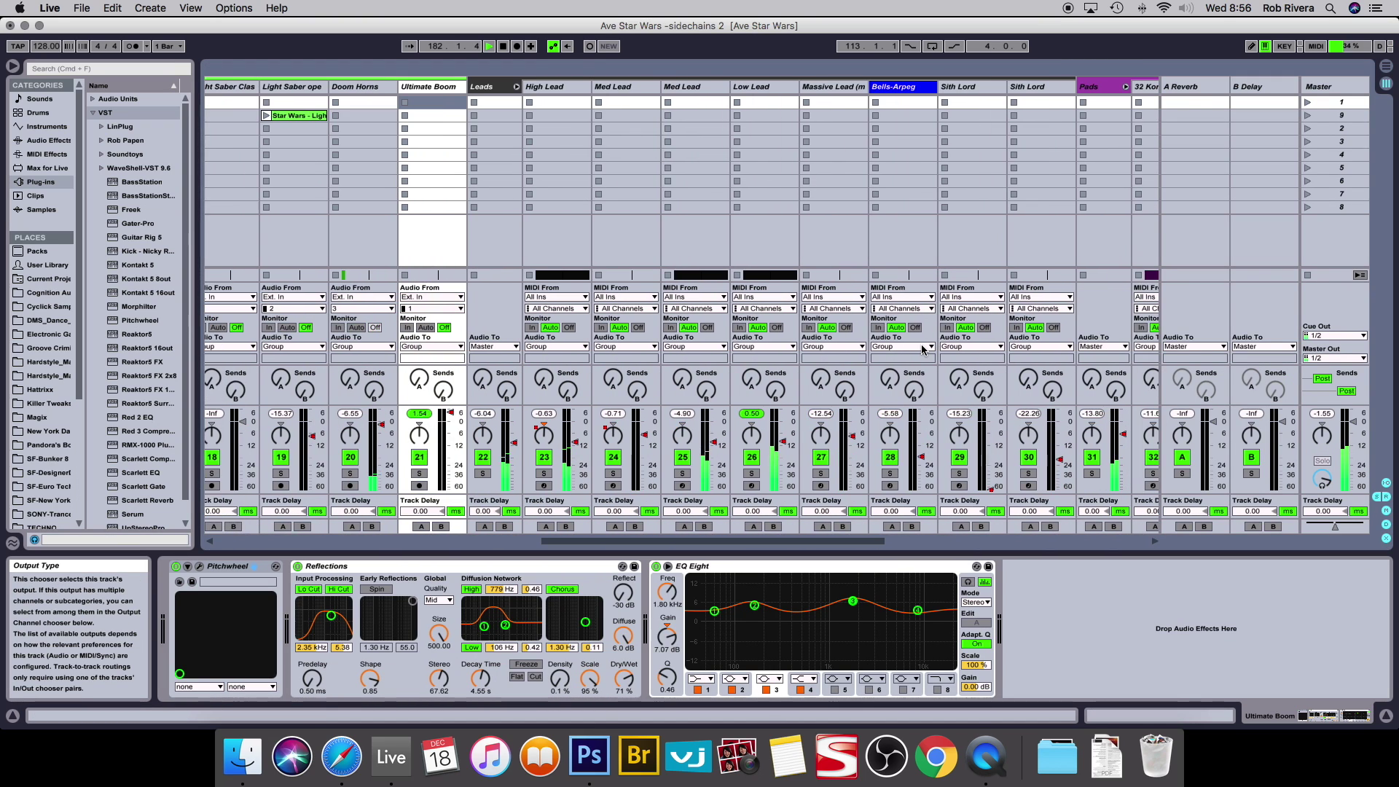
pyautogui.press('Tab')
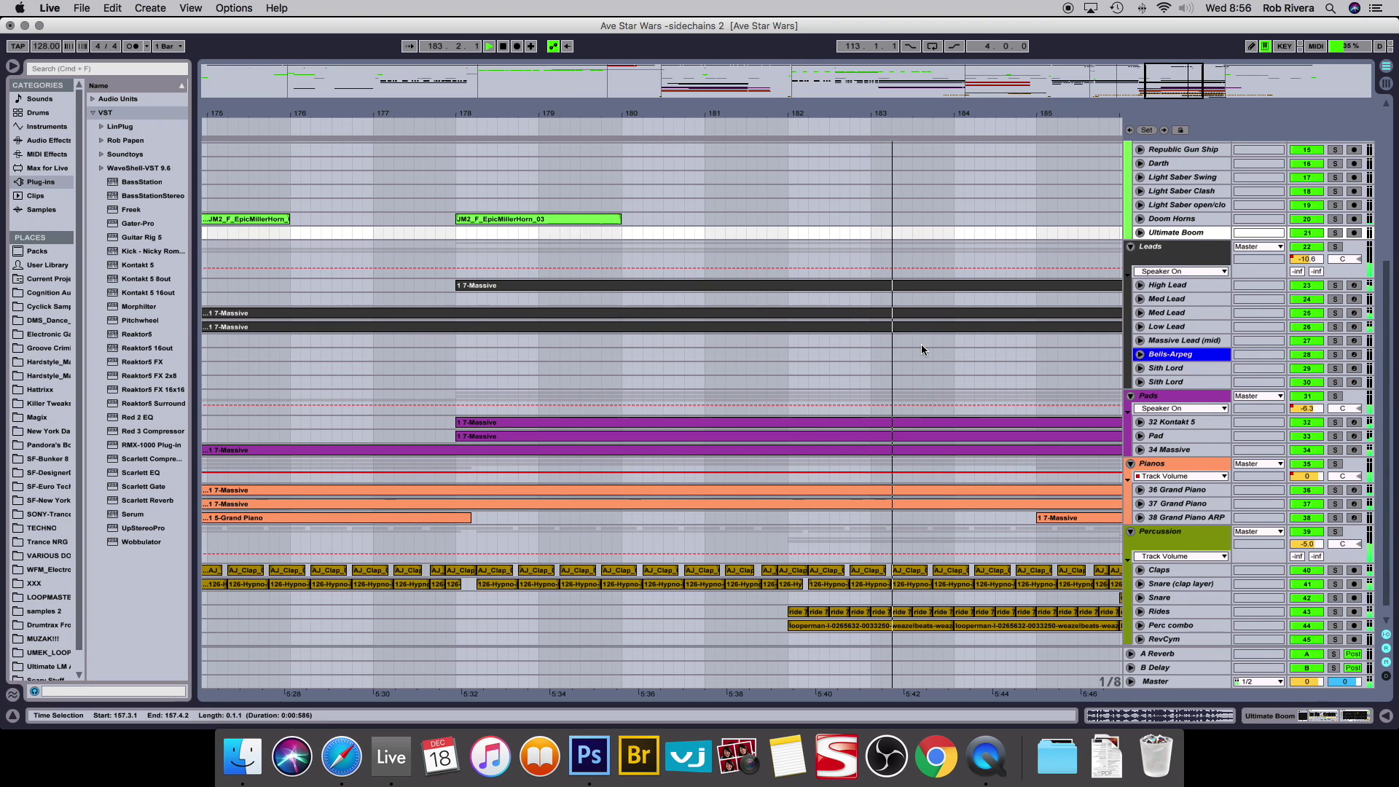
pyautogui.press('Tab')
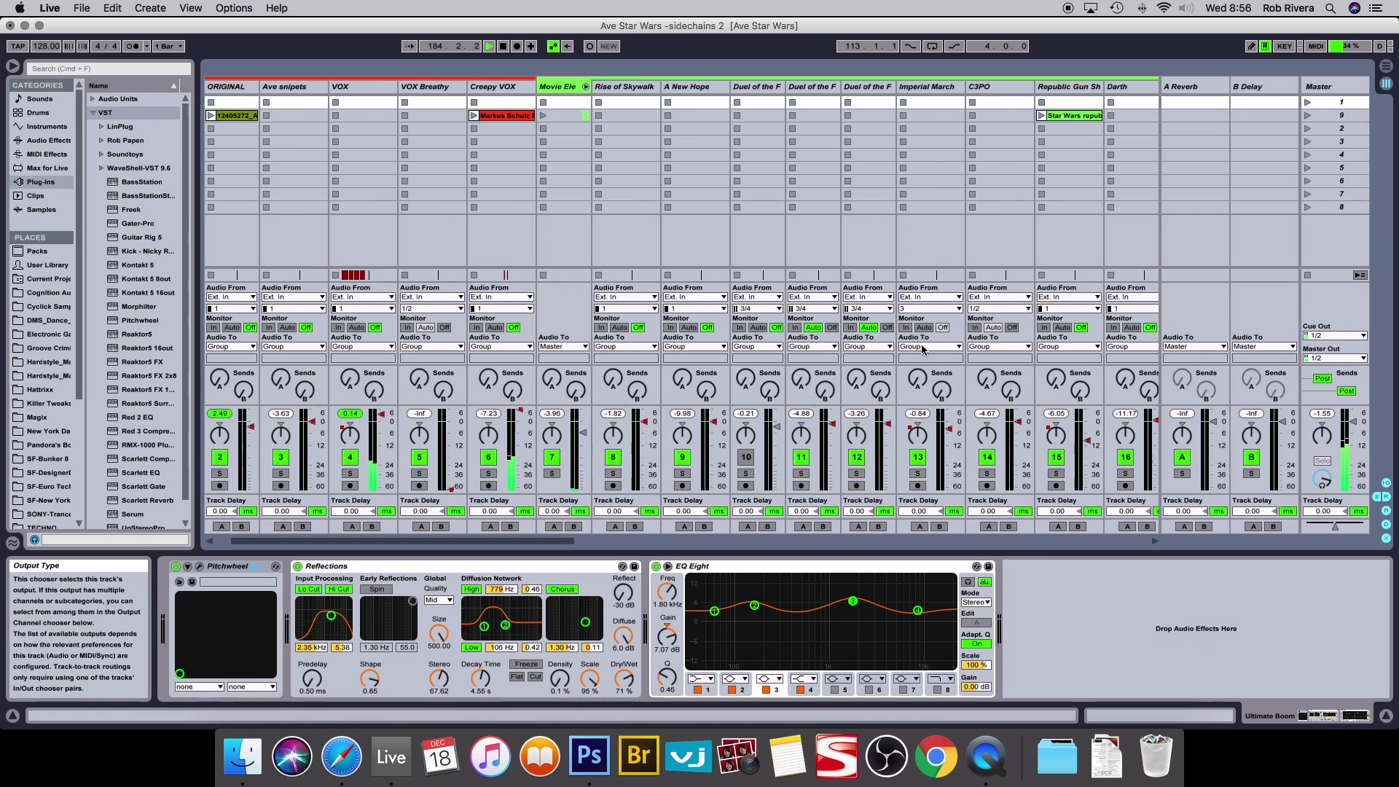
pyautogui.press('Tab')
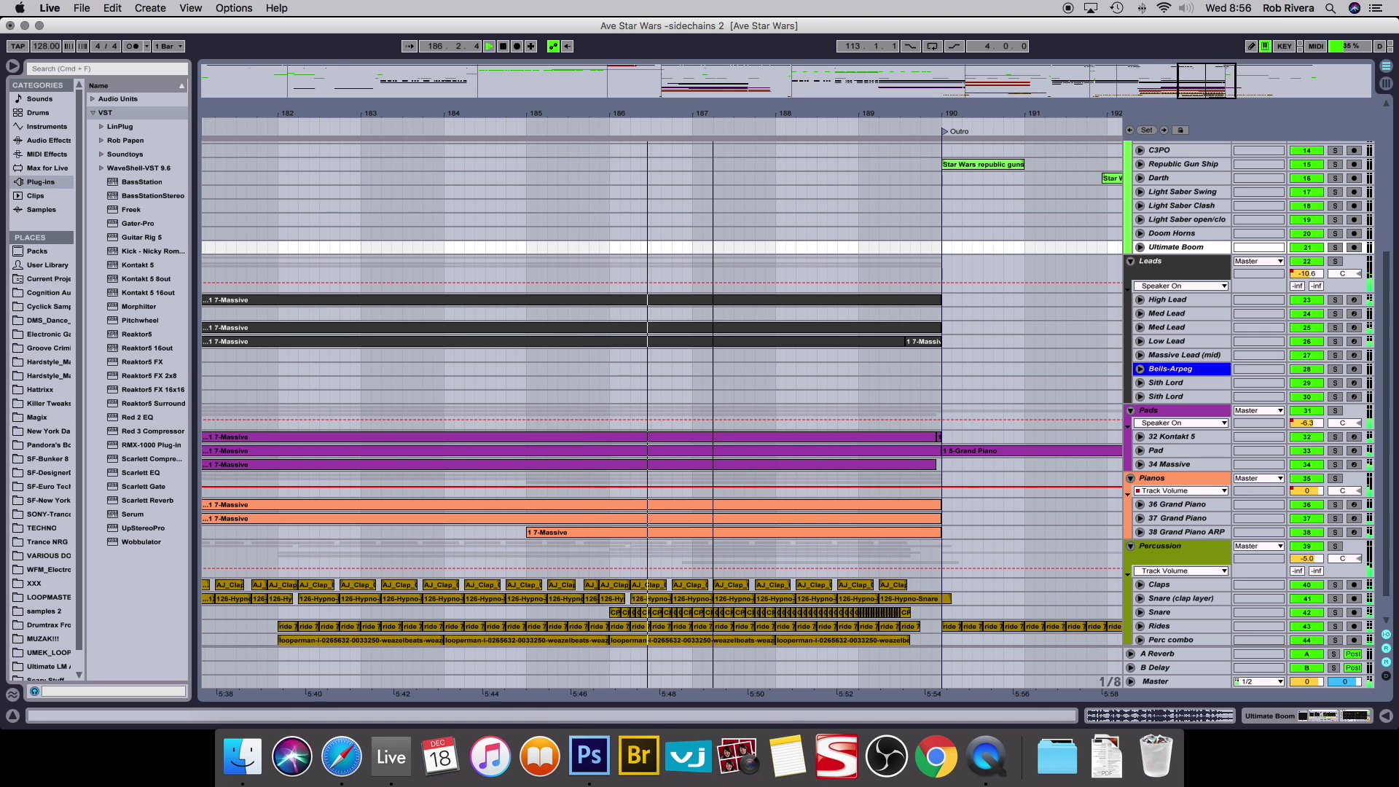
# Examine the clips around the Outro locator, from the Percussion group up to the original track and Movie Elements.
pyautogui.press('+')
pyautogui.scroll(-1, 709, 467)
pyautogui.hscroll(5, 710, 467)
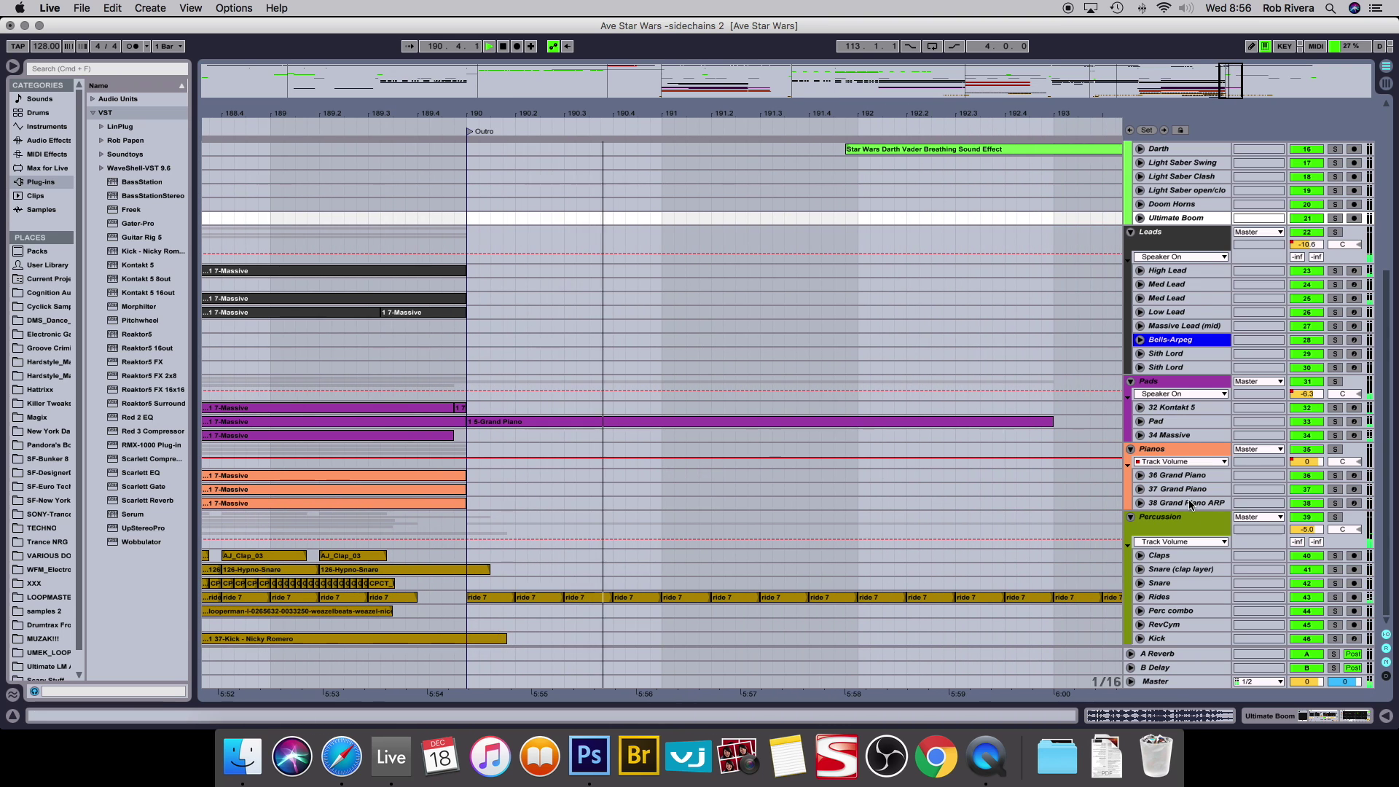
pyautogui.scroll(10, 969, 439)
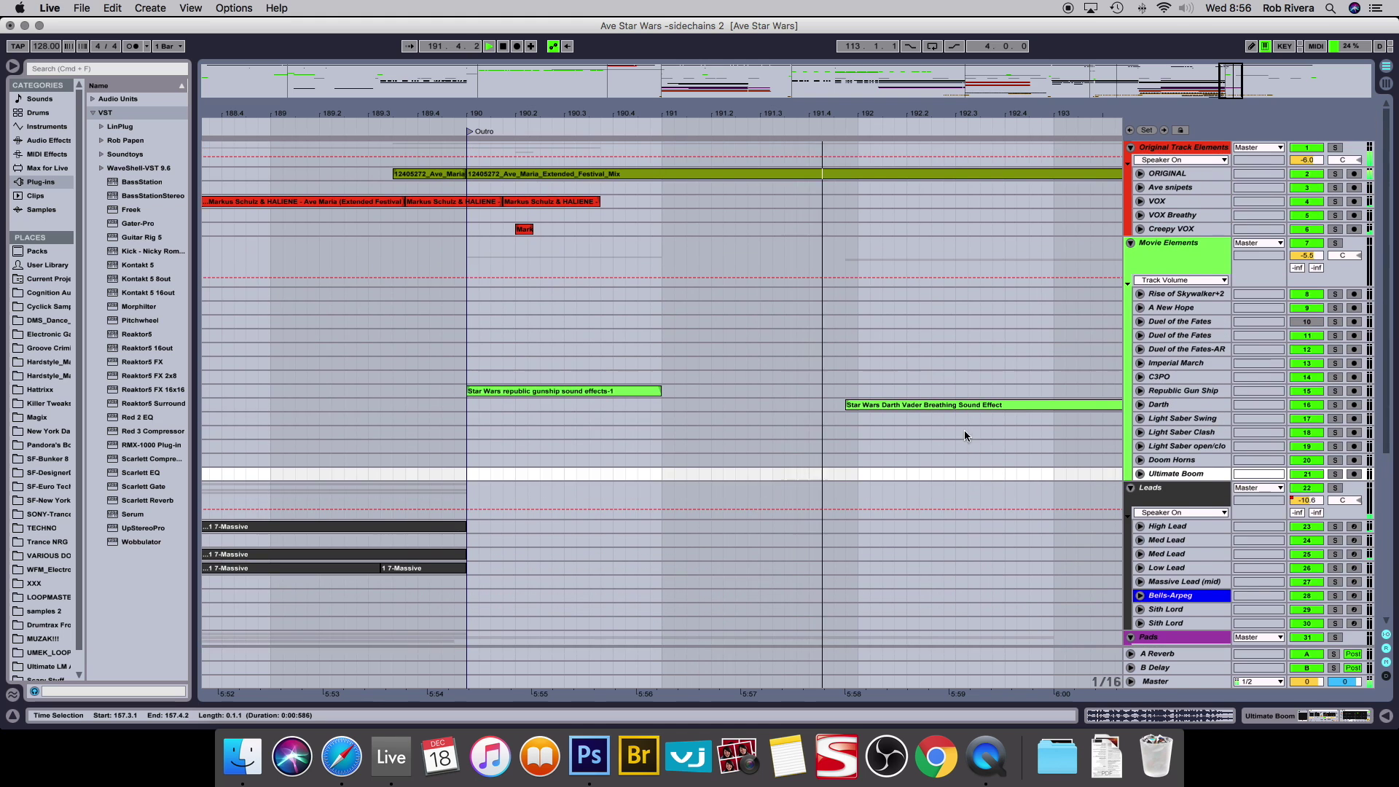
pyautogui.press('-')
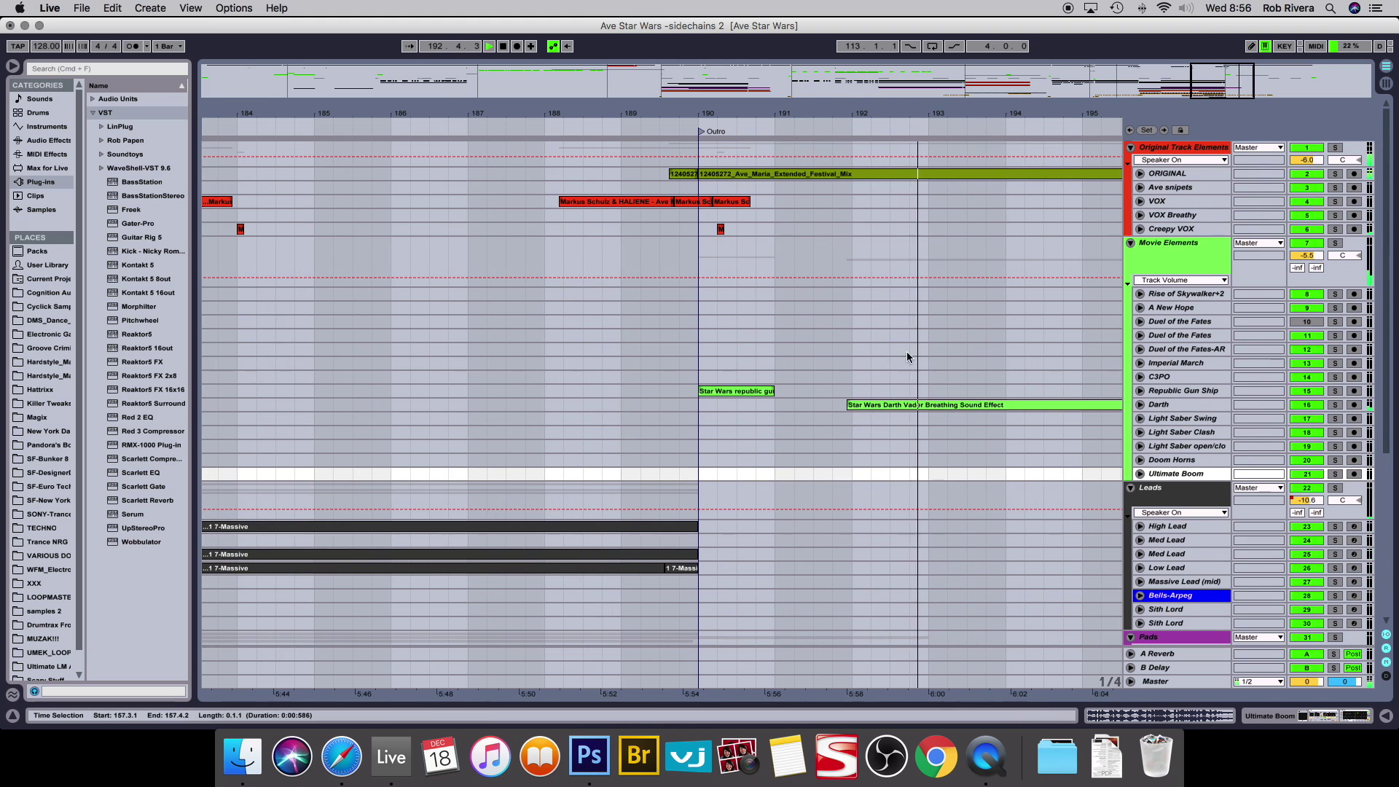
# Select the Darth Vader breathing clip in the outro and show the device chains of the Darth and Doom Horns tracks.
pyautogui.click(802, 405)
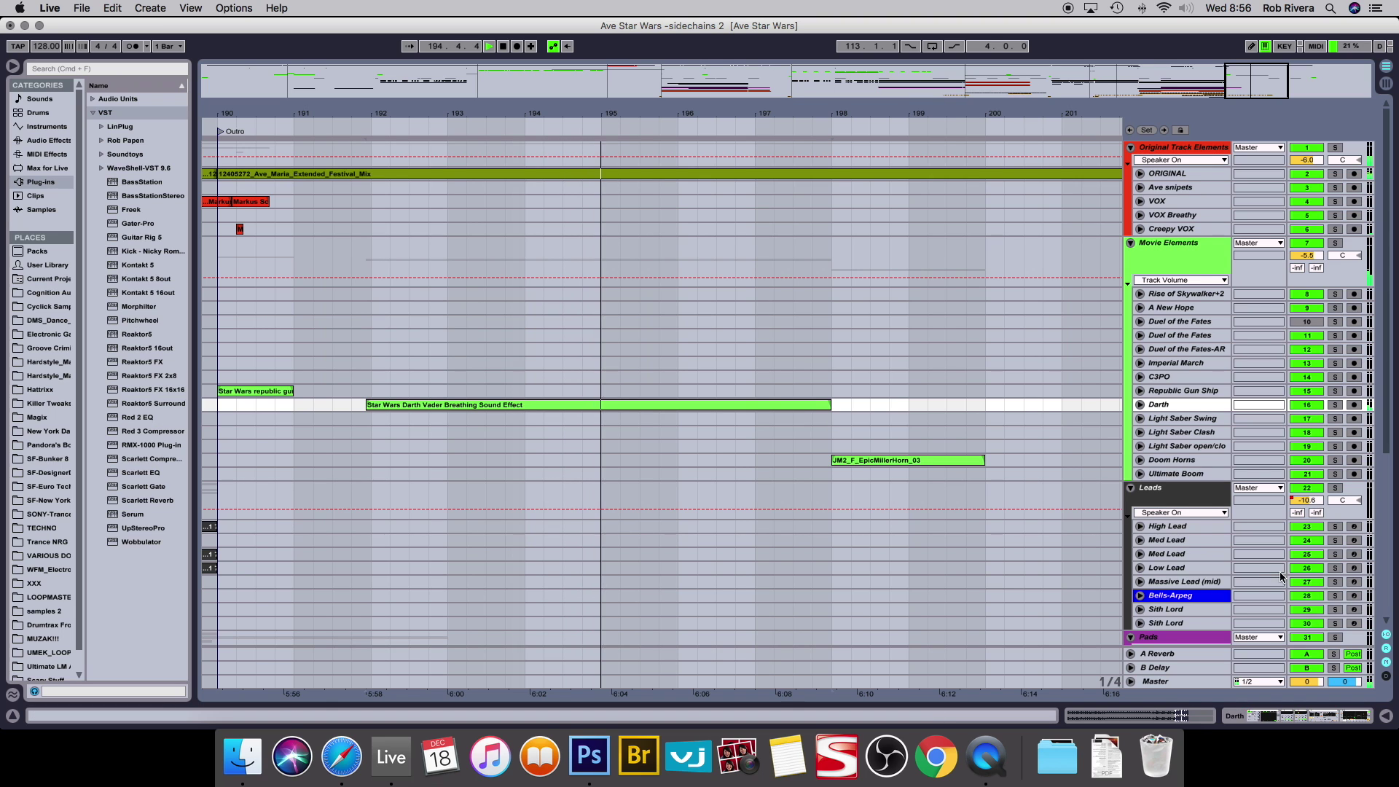
pyautogui.click(1385, 716)
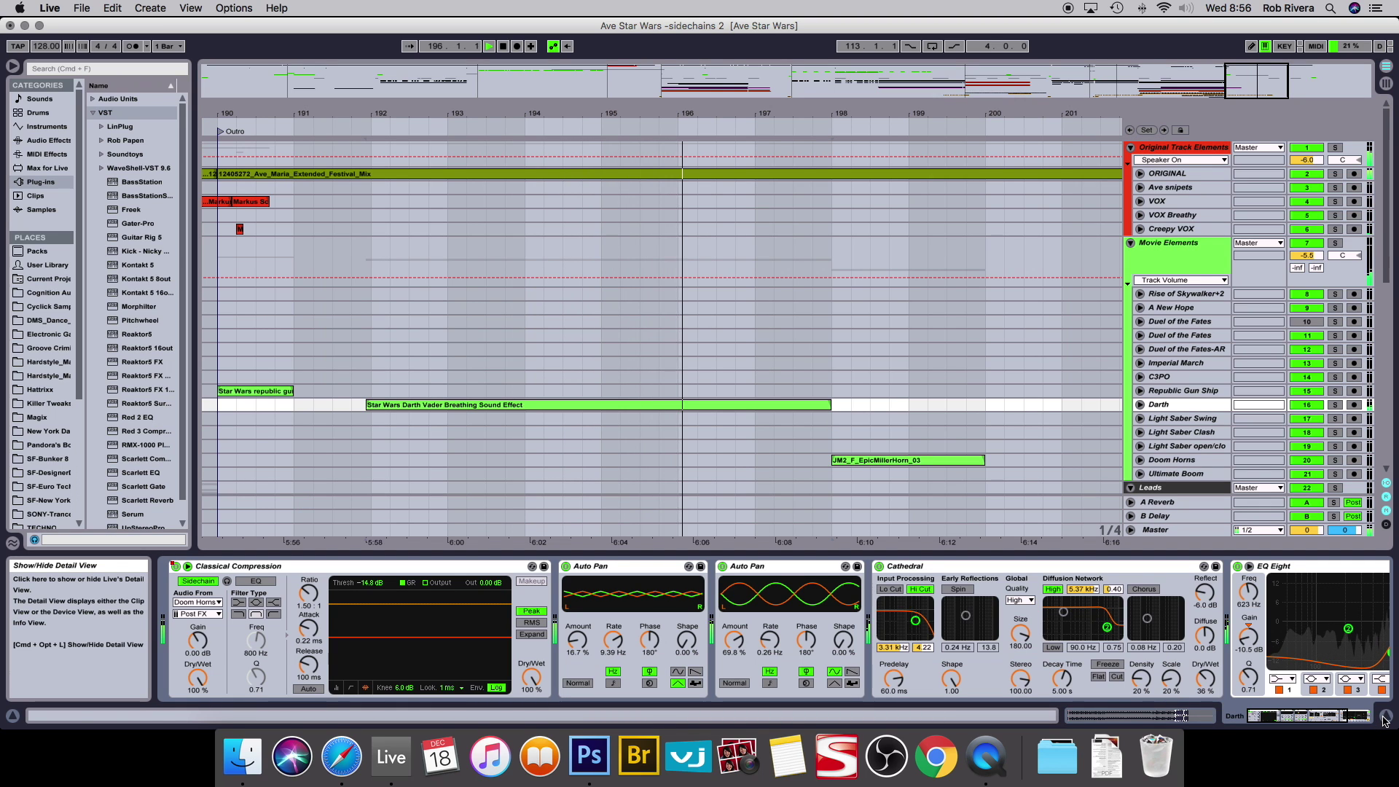
pyautogui.hscroll(5, 827, 431)
pyautogui.scroll(-1, 827, 431)
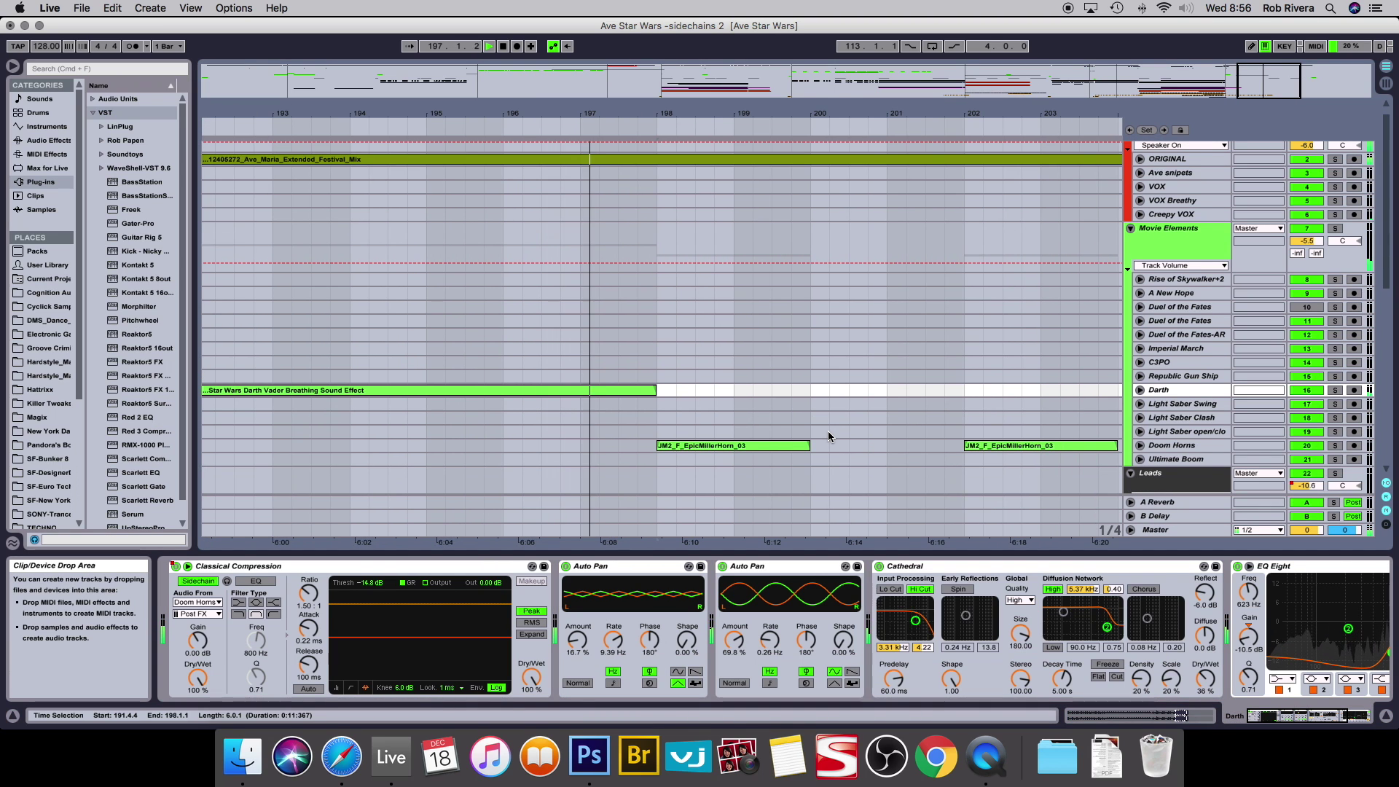
pyautogui.hscroll(2, 827, 435)
pyautogui.click(1178, 446)
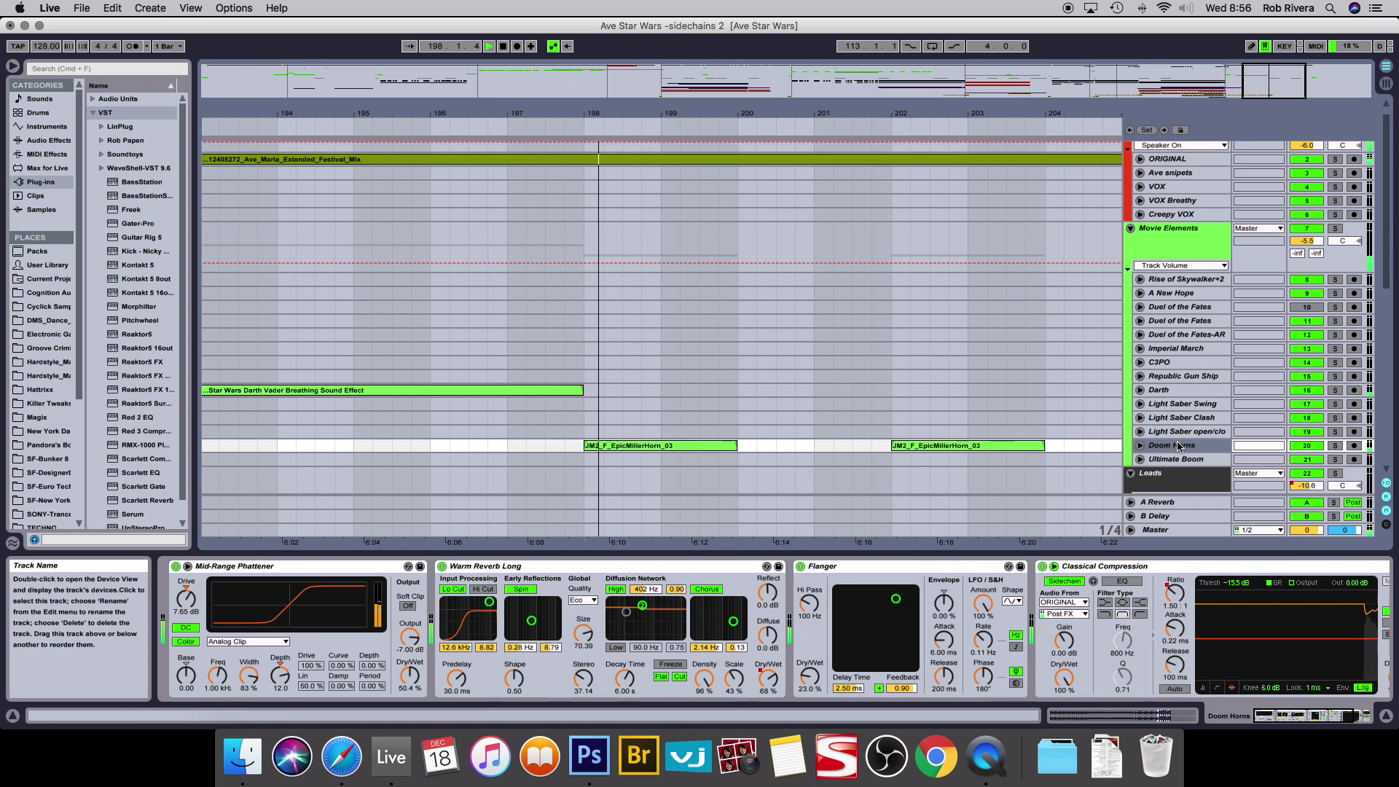
# Look over the closing Movie Elements clips, and show the device chains of the ORIGINAL and Light Saber open/close tracks.
pyautogui.hscroll(3, 827, 365)
pyautogui.scroll(-2, 828, 365)
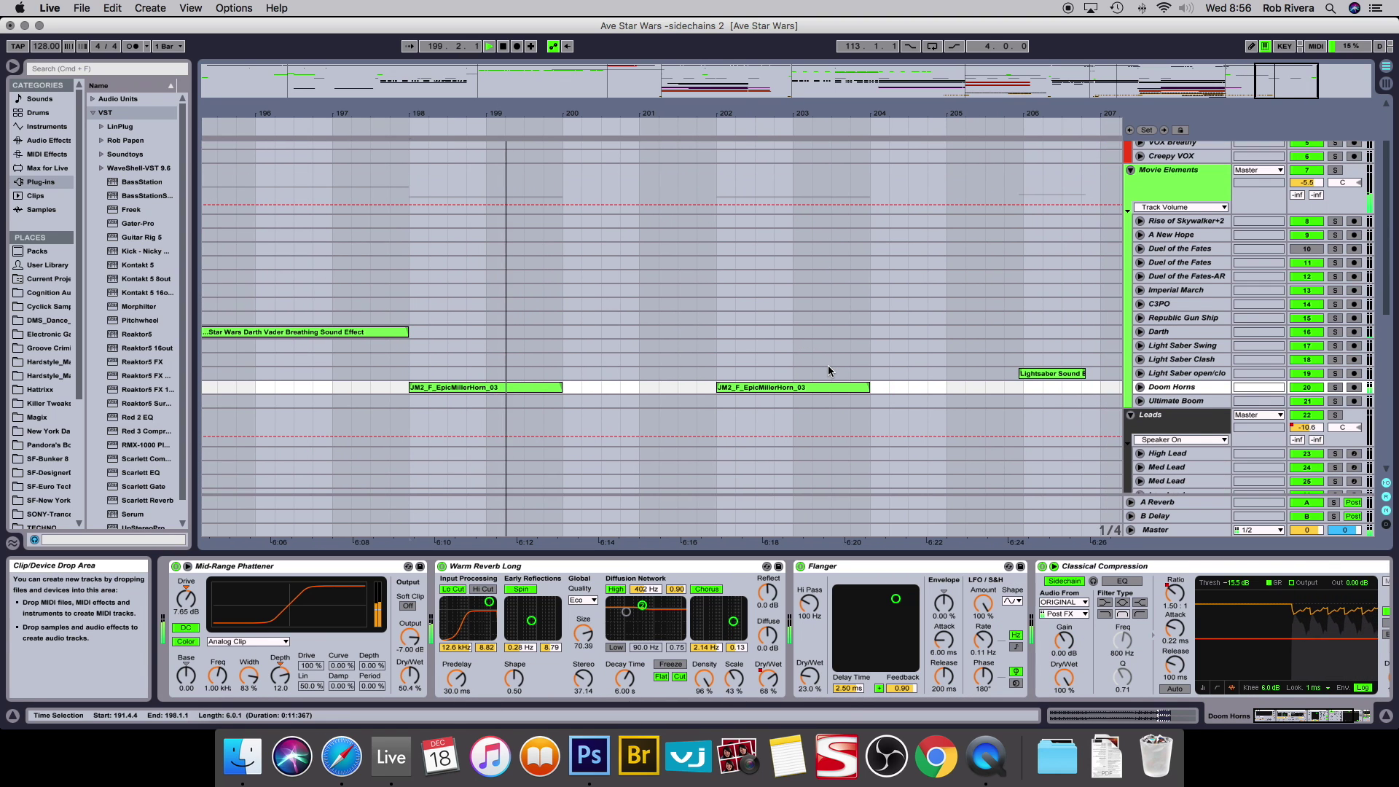
pyautogui.hscroll(2, 827, 365)
pyautogui.scroll(1, 827, 365)
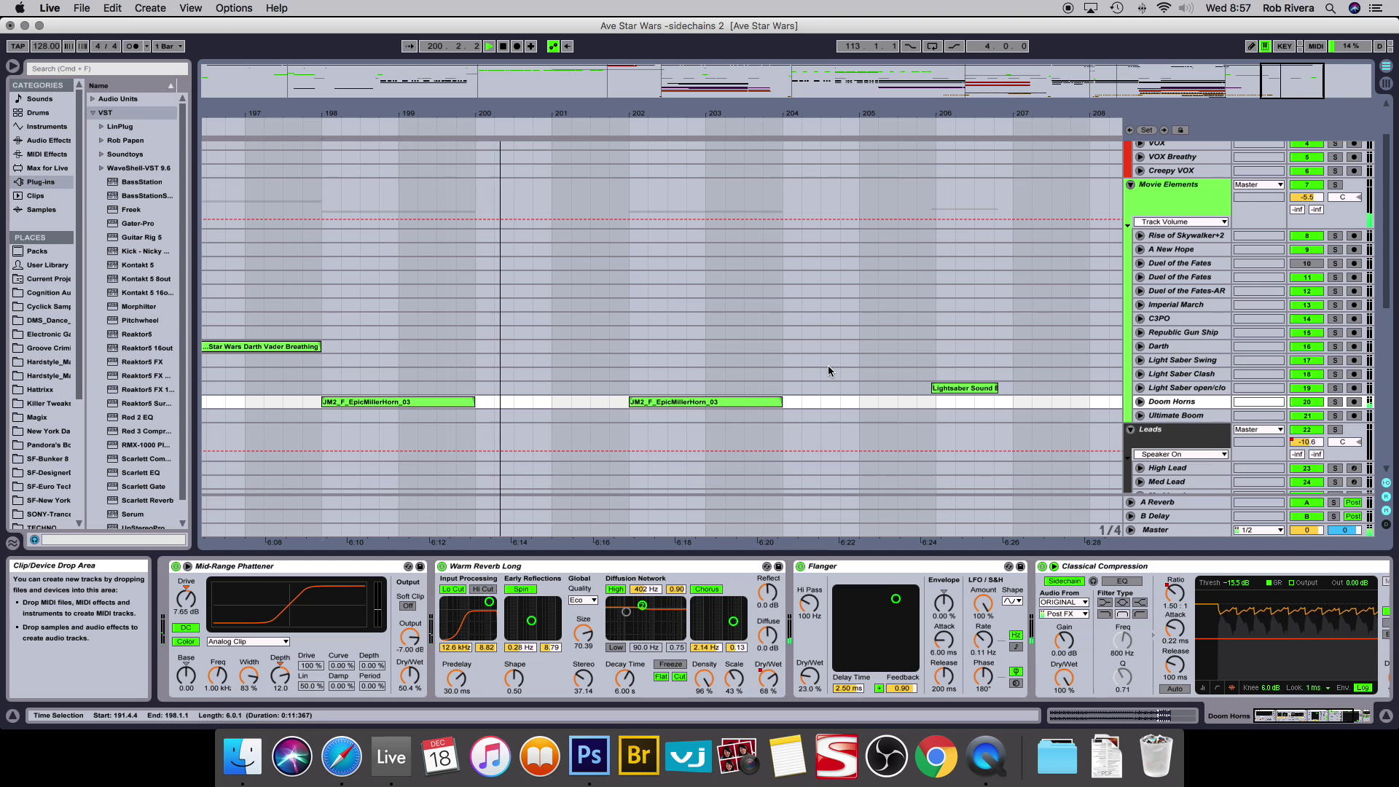
pyautogui.hscroll(2, 828, 369)
pyautogui.scroll(3, 827, 370)
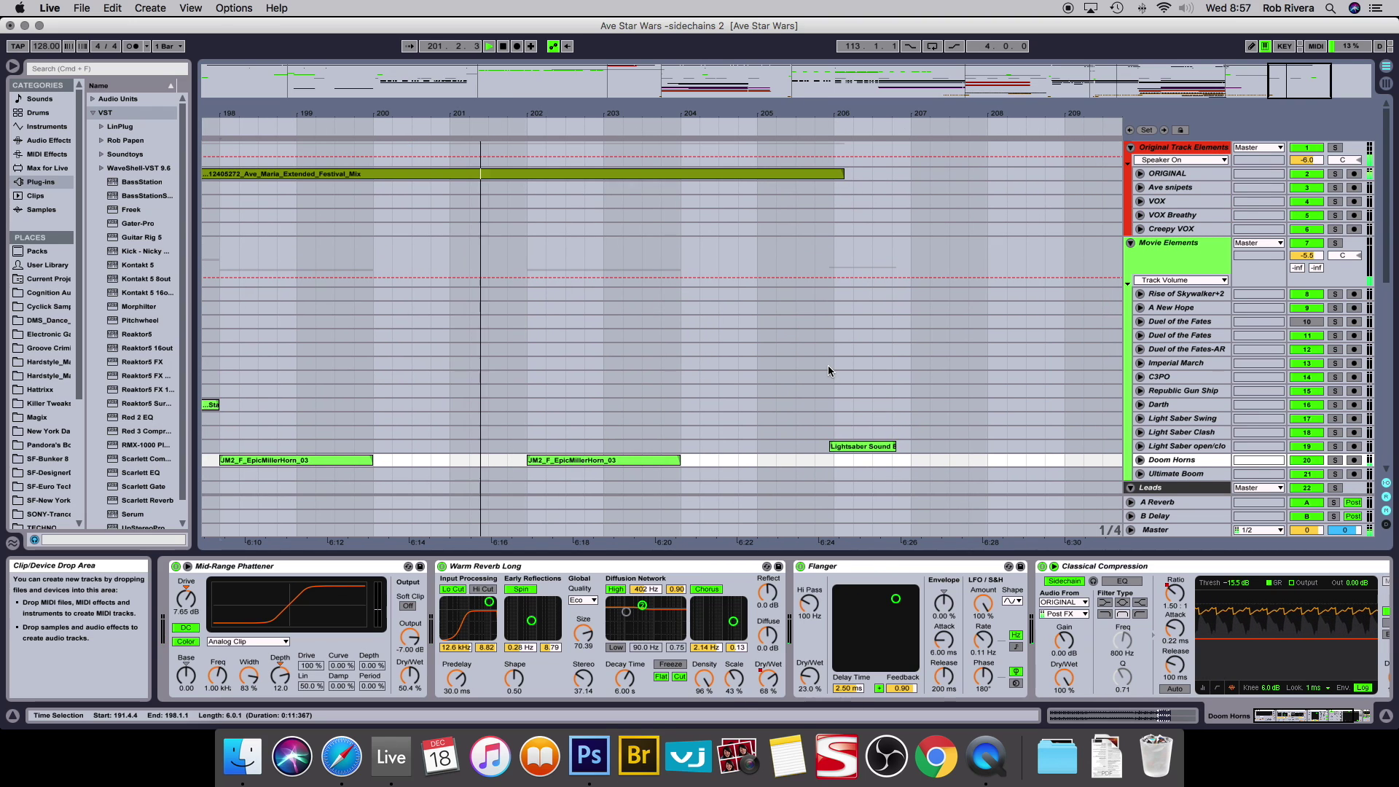
pyautogui.click(1175, 174)
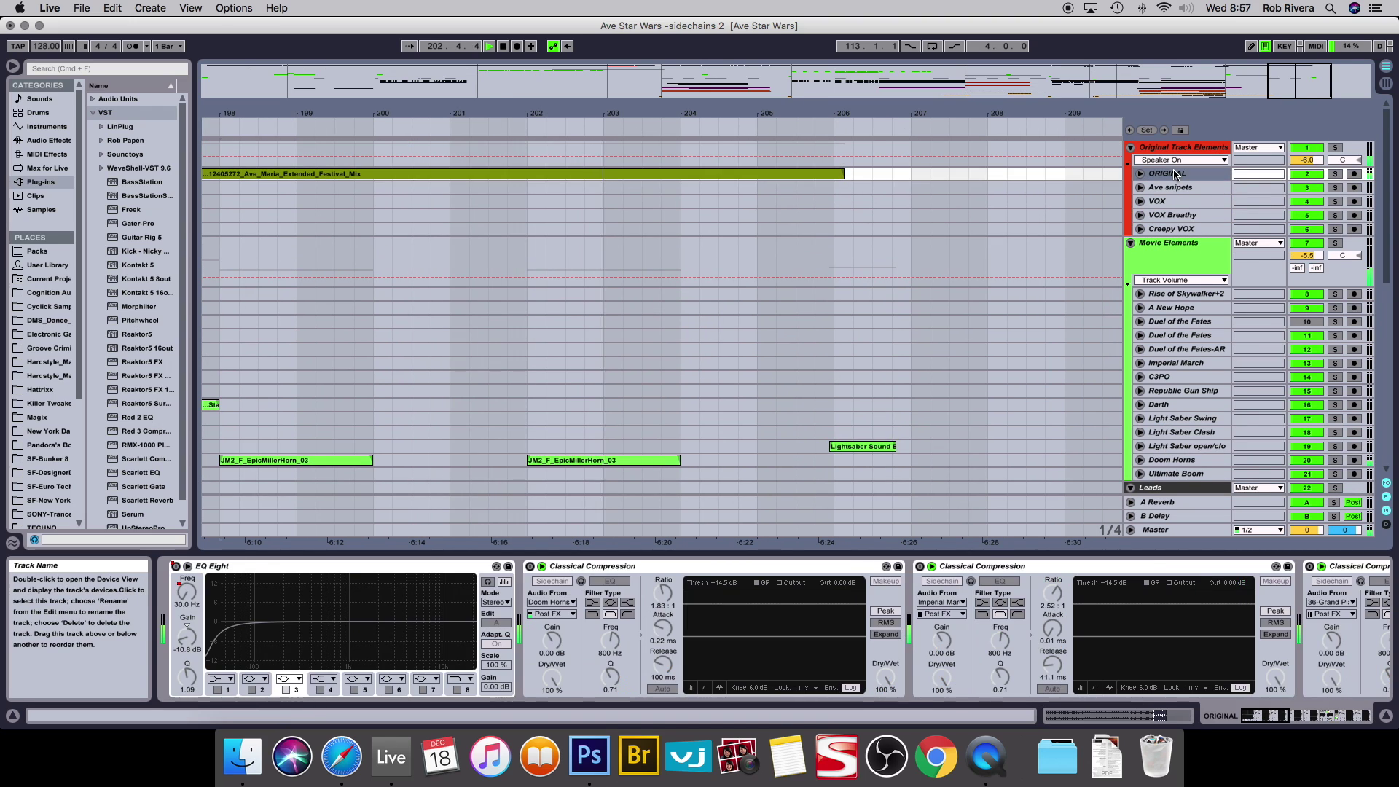
pyautogui.click(1164, 447)
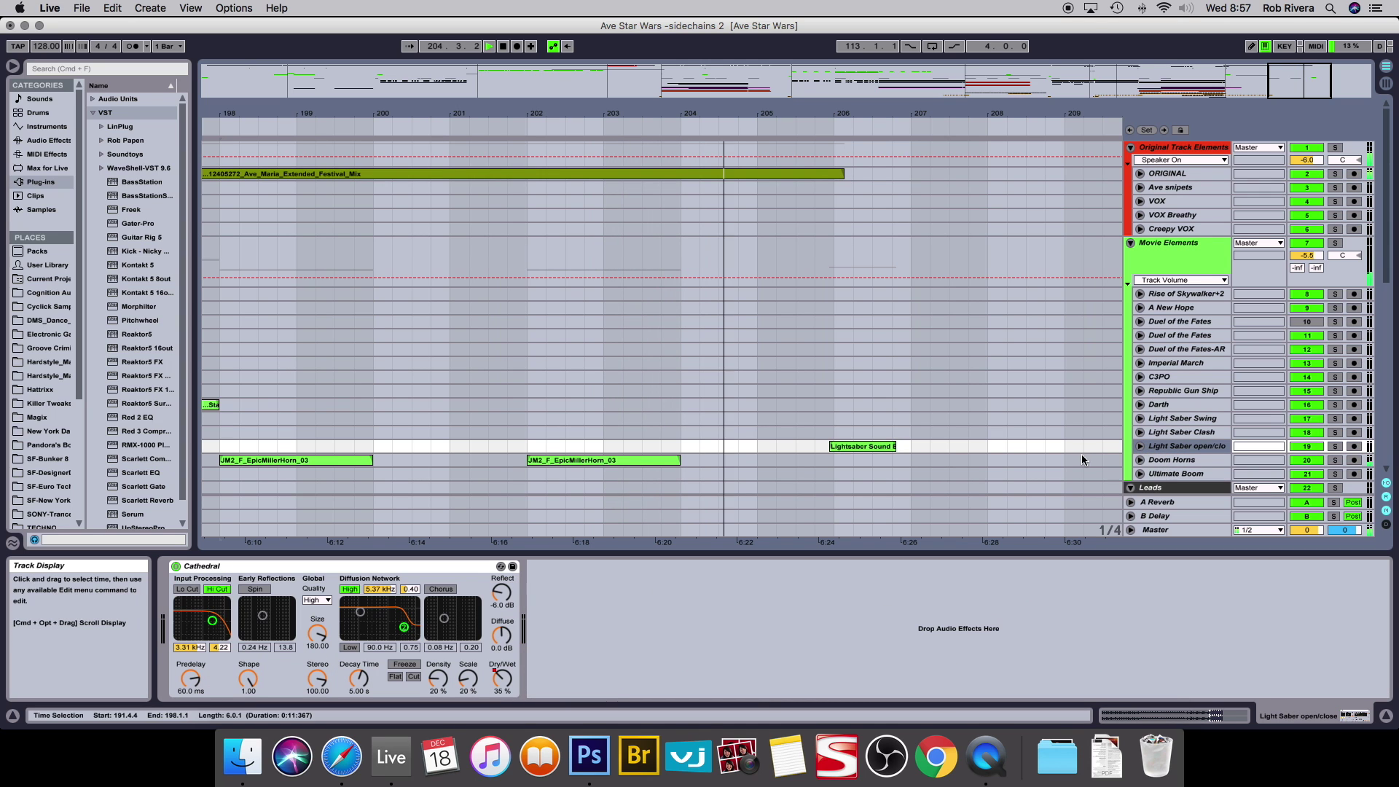